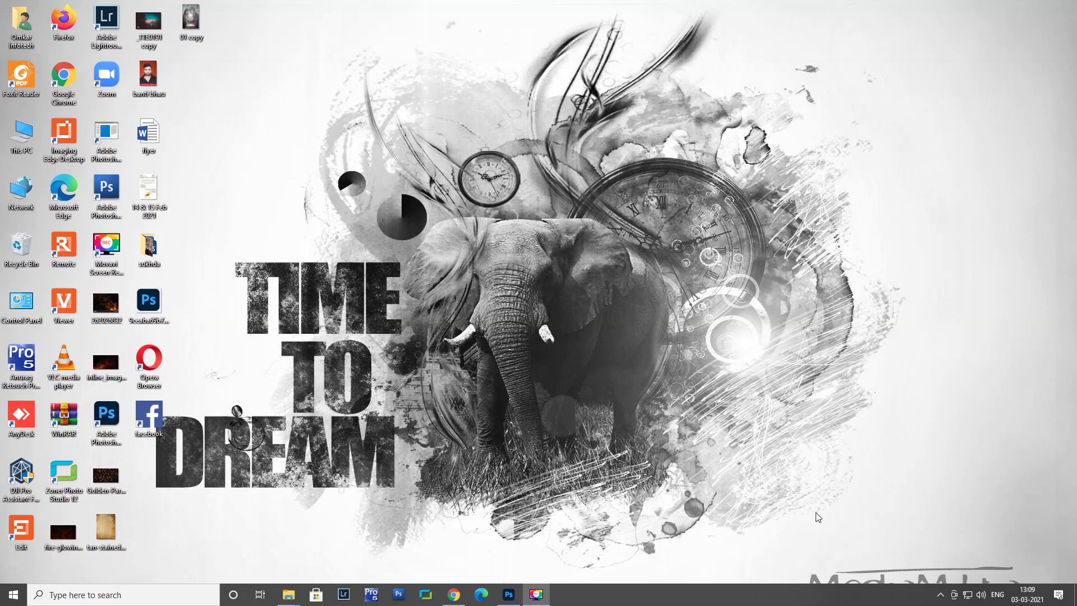
- Open the couple photo _DSC8214 copy in Photoshop
left_click(508, 593)
key("alt+Tab")
key("alt+Tab")
key("alt+Tab")
key("alt+Tab")
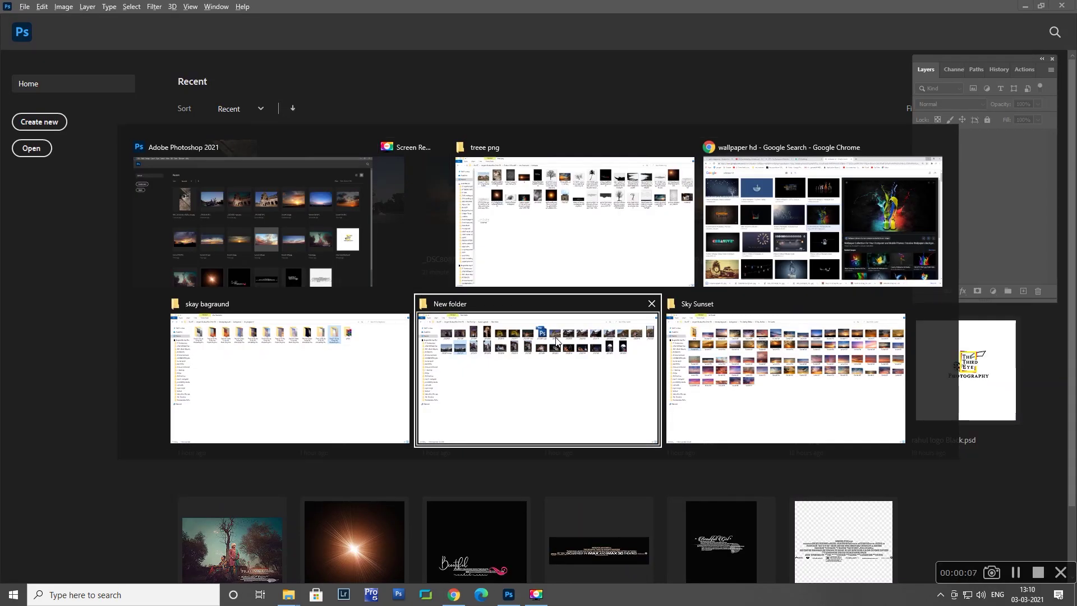
left_click_drag(126, 154, 421, 281)
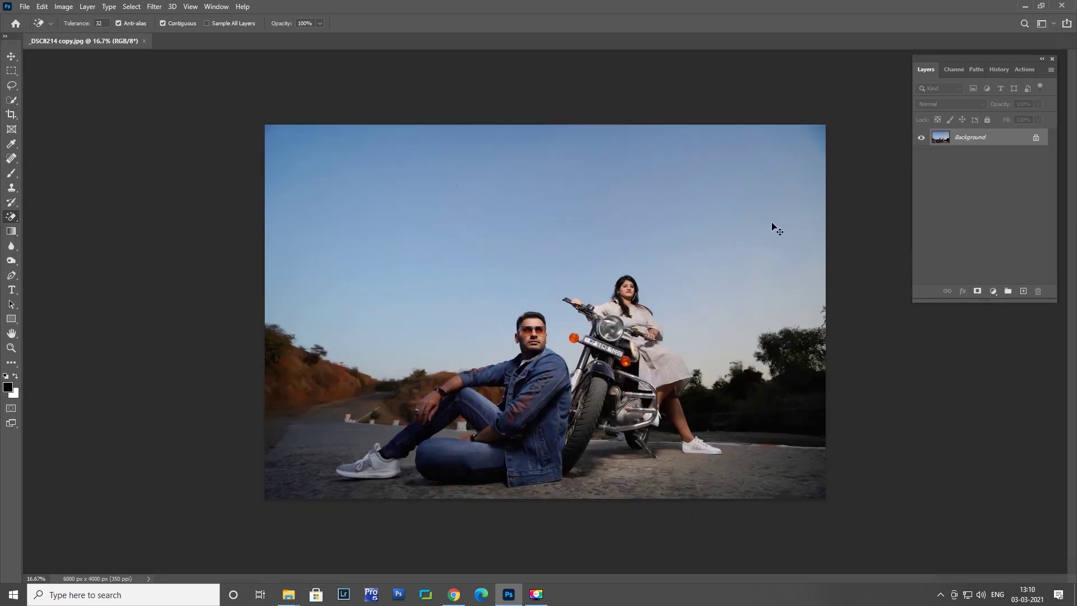
- Duplicate the Background layer as Background copy and hide the original Background
key("ctrl+j")
key("ctrl+z")
left_click_drag(982, 143, 1023, 291)
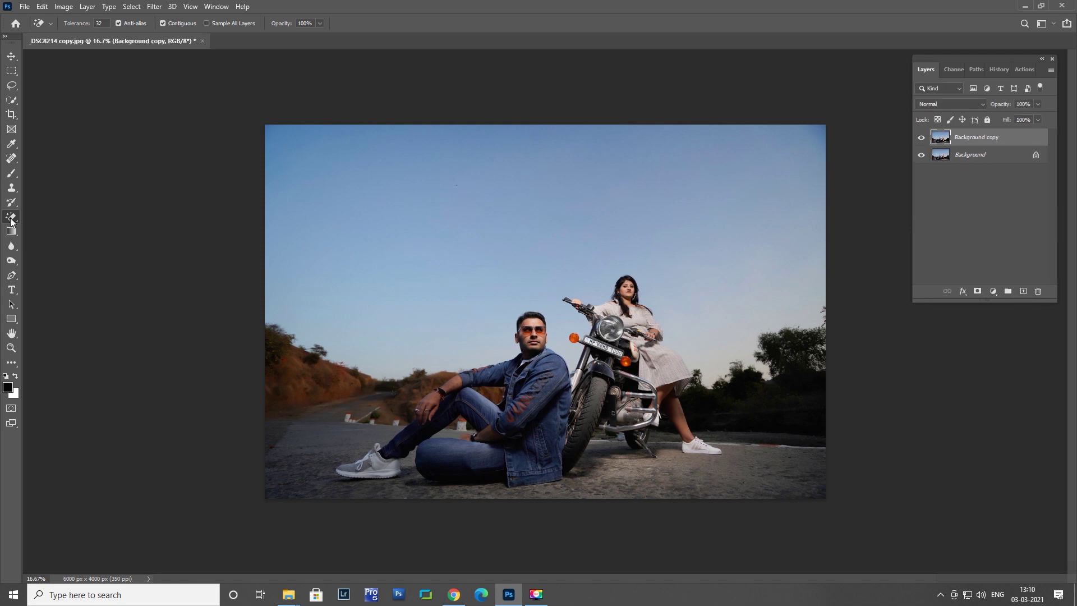
left_click(920, 155)
- Erase most of the upper blue sky on Background copy with the Magic Eraser
left_click(662, 209)
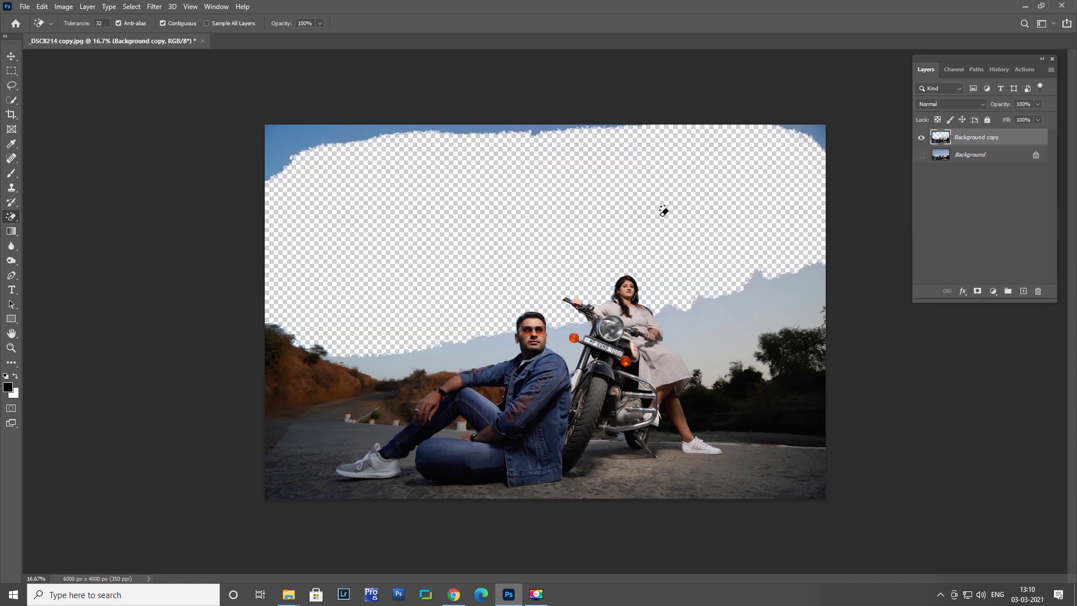
left_click(286, 147)
left_click(564, 334)
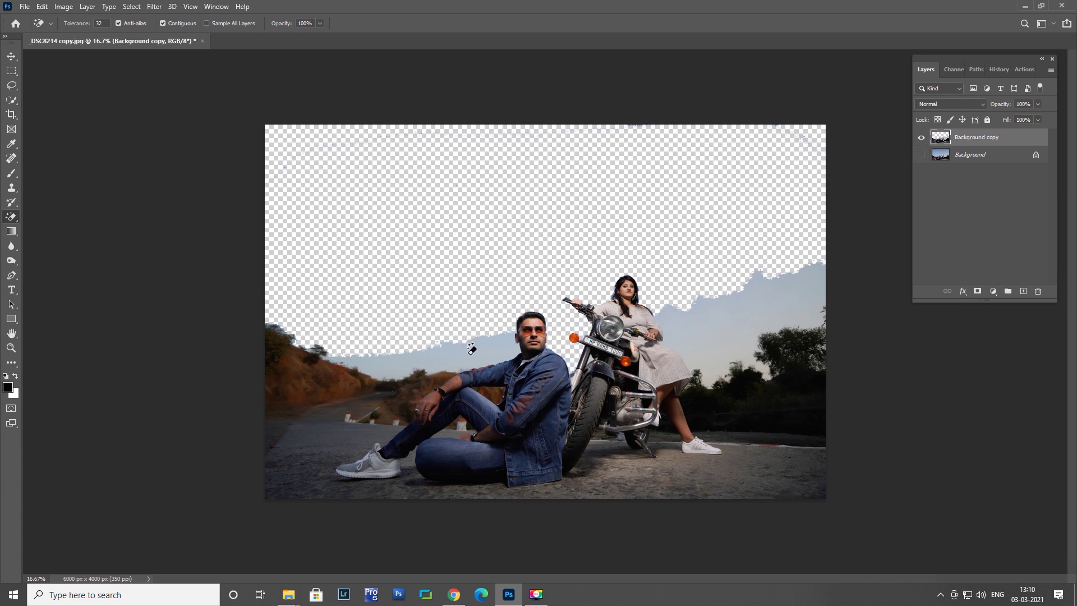
left_click(471, 348)
key("ctrl+plus")
left_click(766, 354)
key("ctrl+minus")
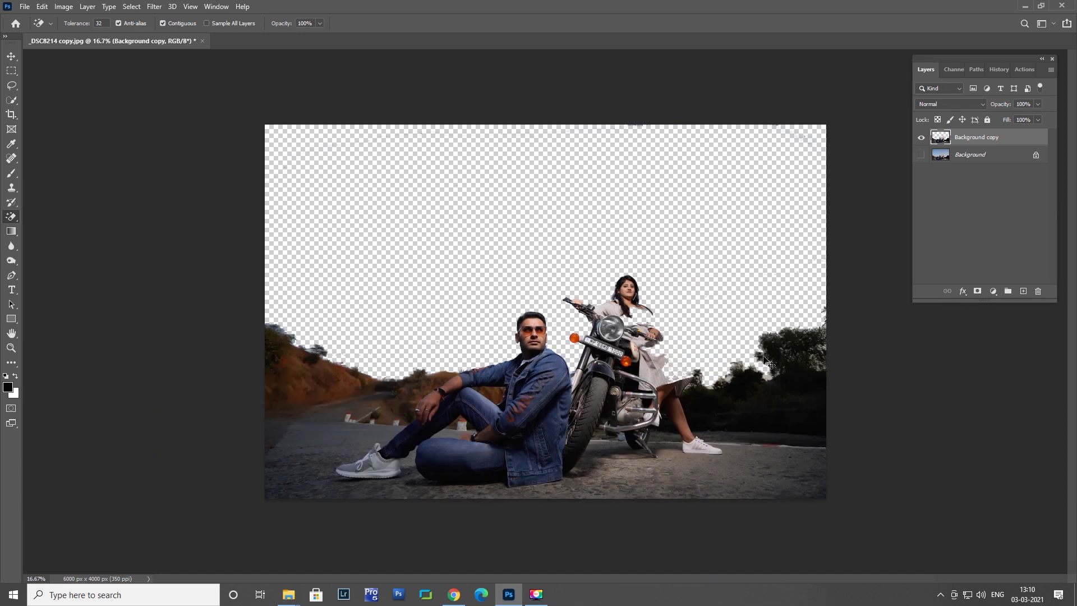
key("ctrl+z")
key("ctrl+plus")
key("ctrl+plus")
key("ctrl+plus")
key("ctrl+plus")
key("ctrl+plus")
- Trace a pen path along the woman's sleeve and dress edge down to the hem
key("p")
key("ctrl+plus")
scroll(701, 395, "right", 5)
scroll(718, 355, "down", 2)
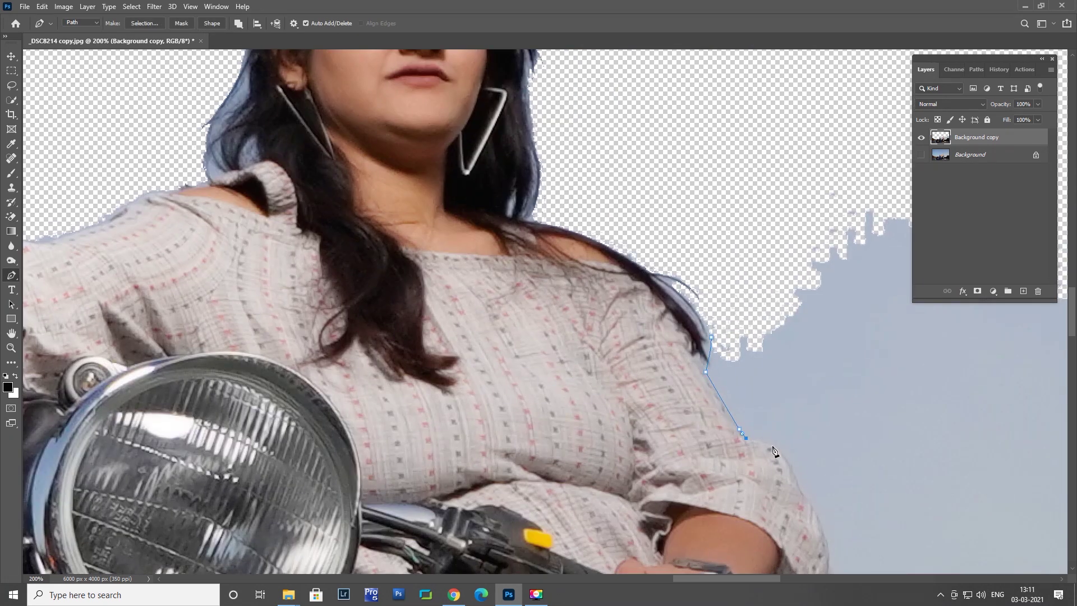
left_click_drag(818, 520, 822, 529)
scroll(786, 365, "down", 4)
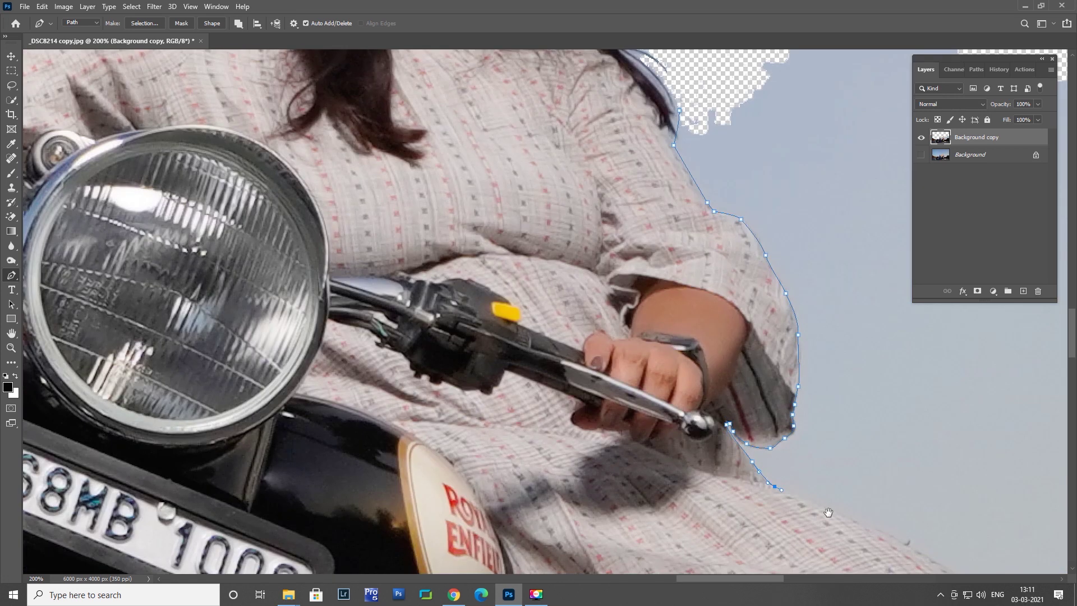
left_click_drag(828, 512, 610, 320)
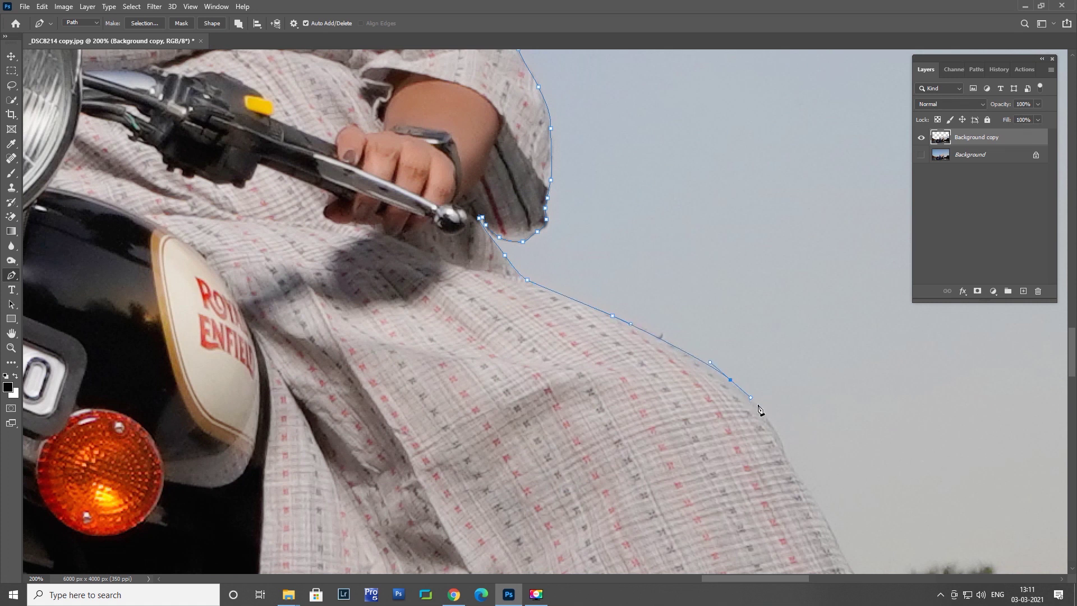
left_click_drag(791, 463, 672, 264)
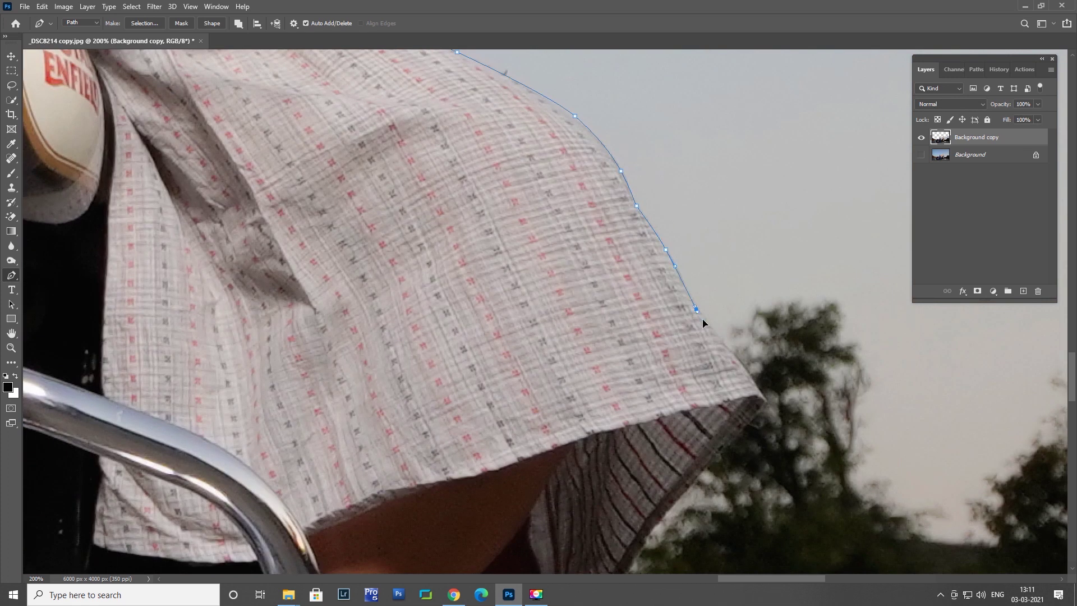
key("ctrl+minus")
key("ctrl+minus")
left_click(654, 343)
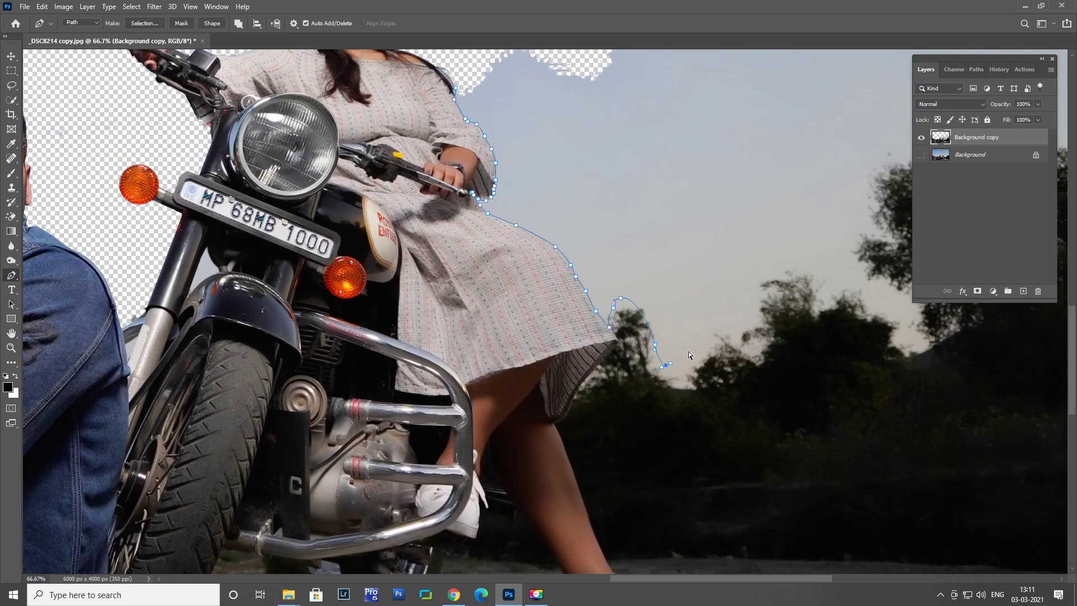
- Continue the path along the right treeline past the image edge and close it around the leftover sky
left_click_drag(876, 300, 893, 303)
left_click_drag(893, 303, 671, 403)
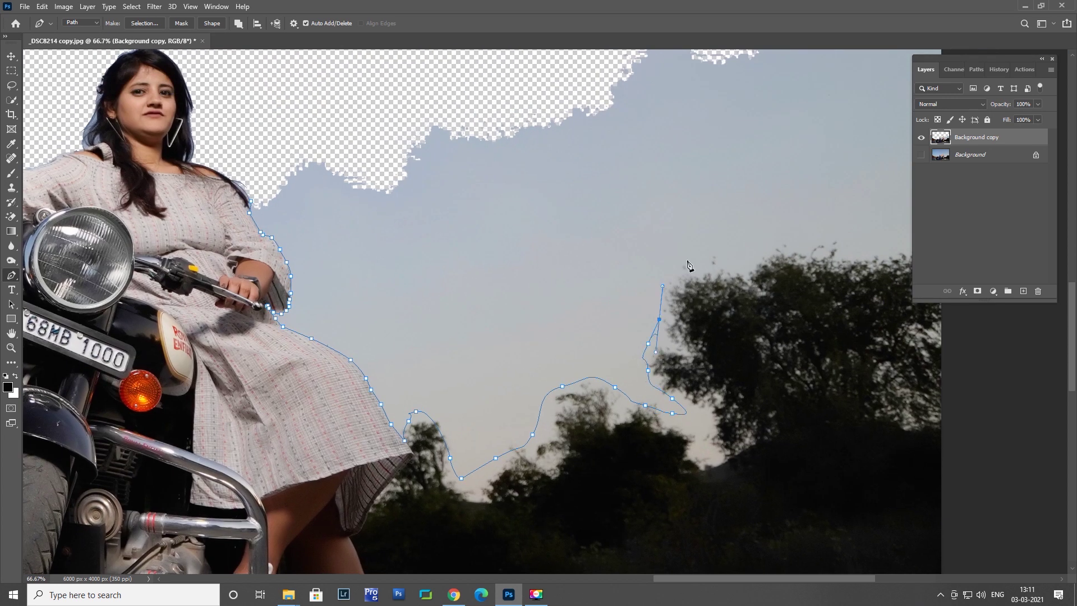
left_click_drag(859, 251, 903, 254)
left_click_drag(903, 254, 558, 430)
left_click(645, 191)
left_click_drag(595, 105, 516, 98)
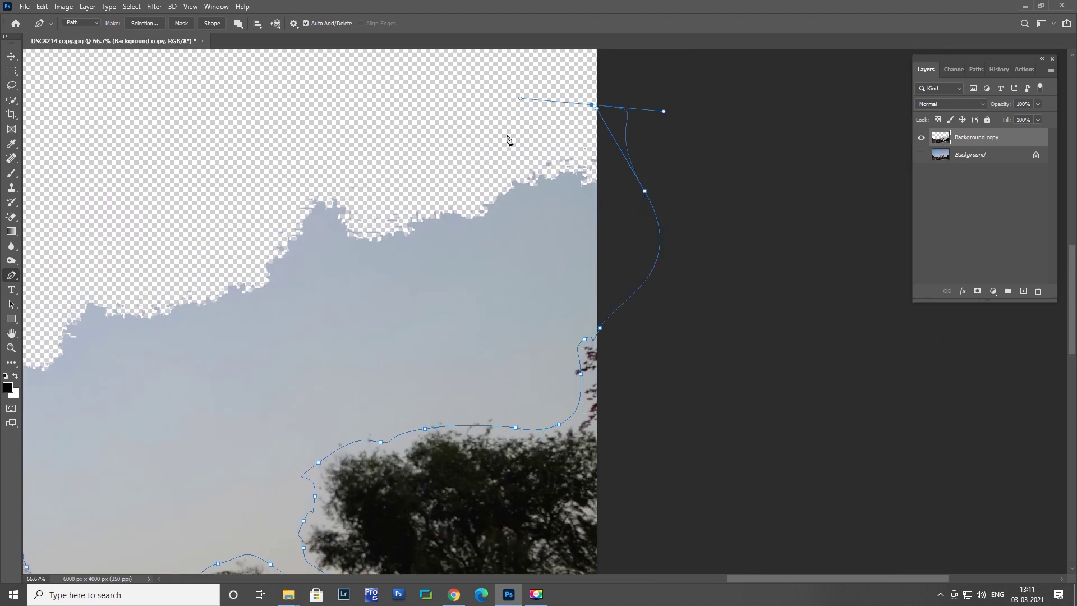
key("ctrl+minus")
key("ctrl+minus")
key("ctrl+minus")
left_click_drag(719, 222, 693, 239)
key("ctrl+plus")
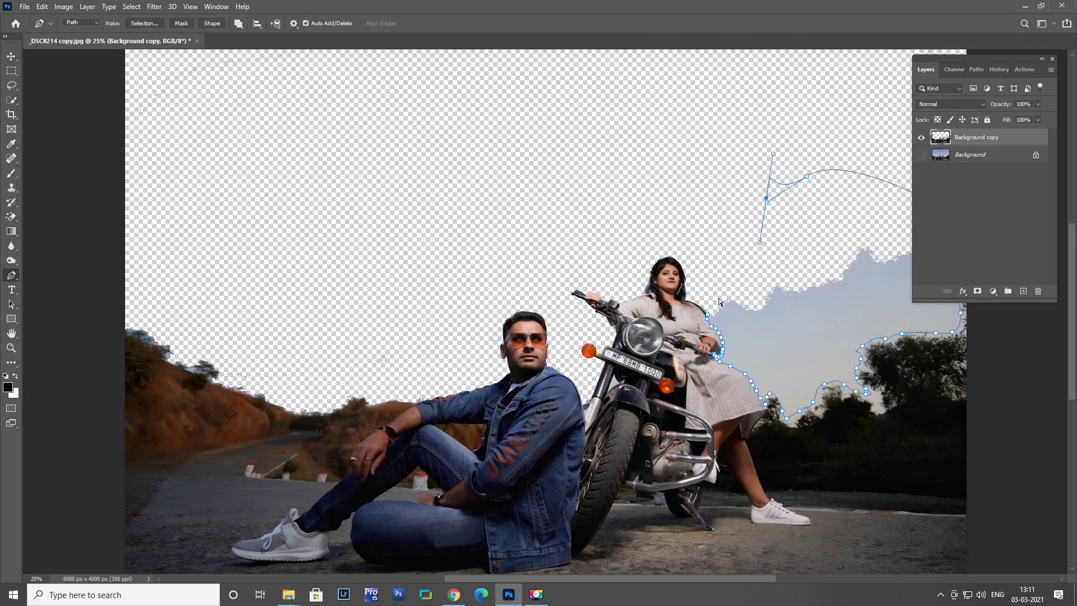
key("ctrl+plus")
- Convert the path to a selection and delete the leftover sky right of the woman
right_click(792, 304)
left_click(834, 355)
key("Return")
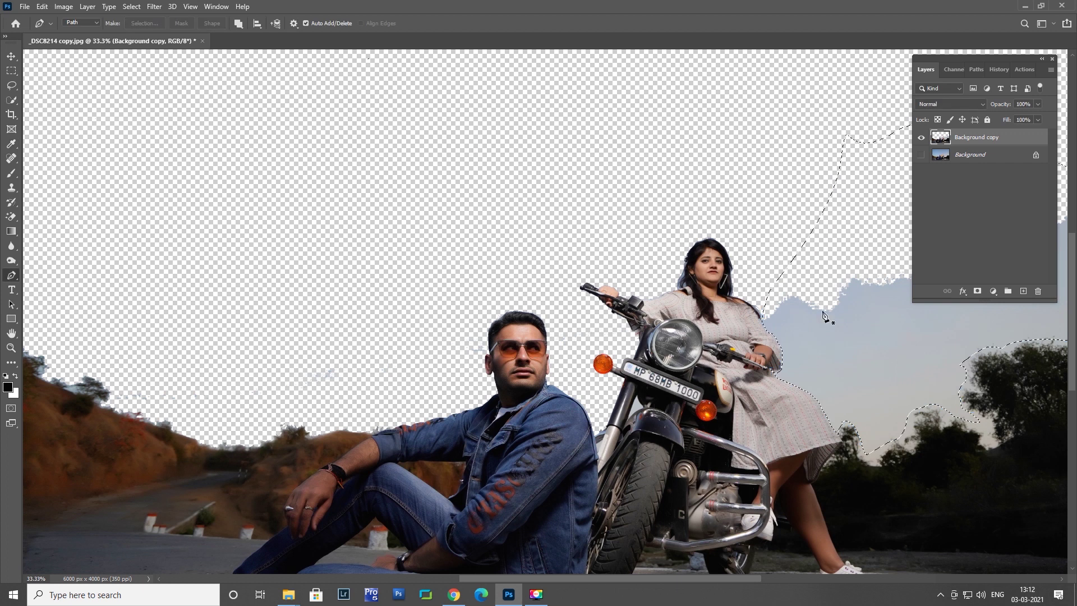
key("Delete")
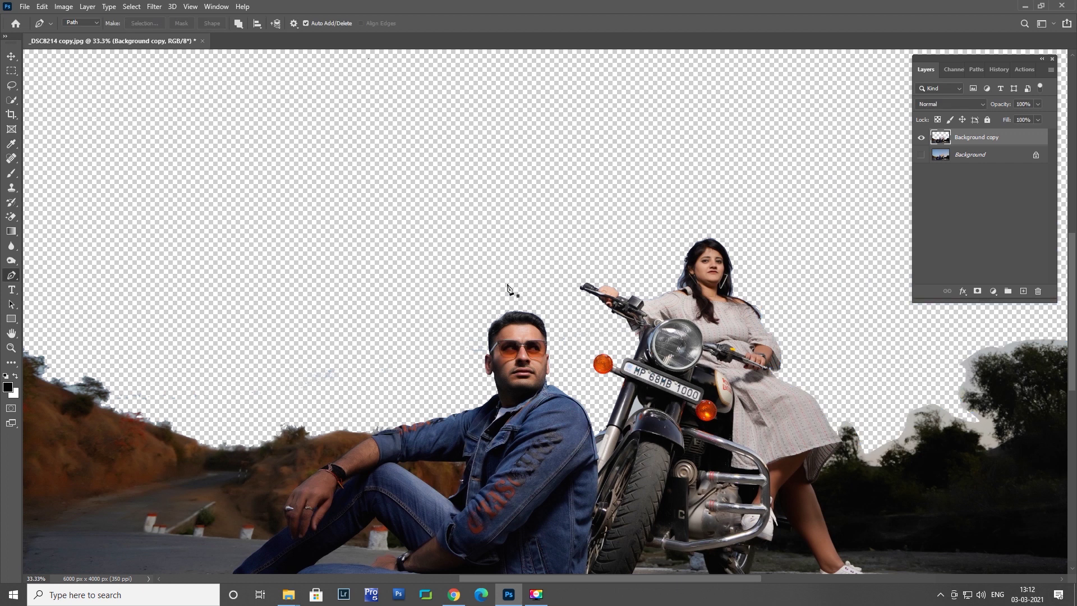
key("e")
key("ctrl+minus")
key("ctrl+minus")
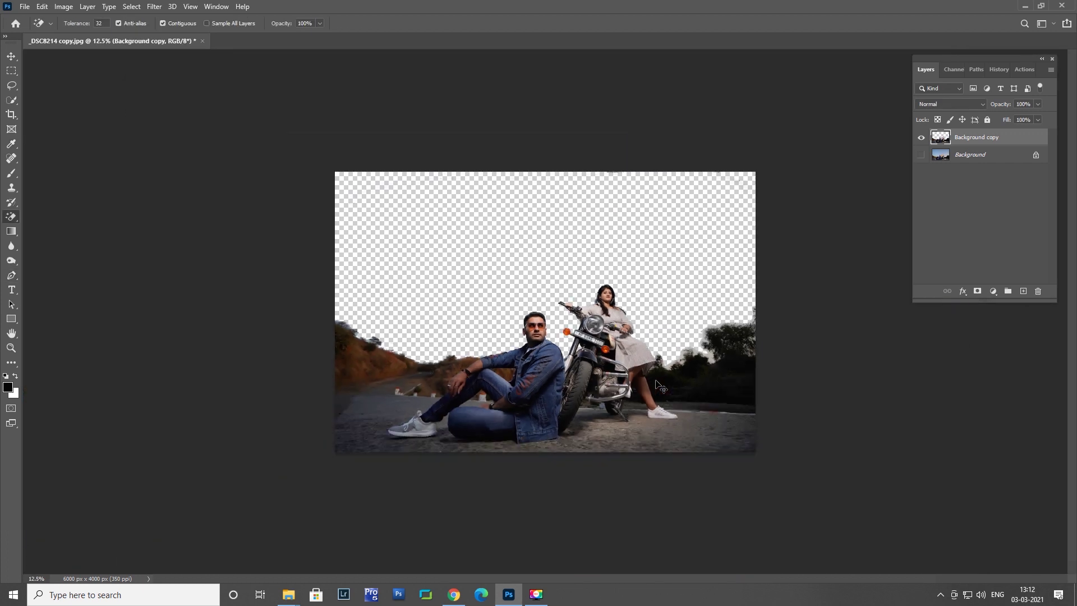
- Go to the Pack 03 sky folder in Explorer and bring a sunset sky image into Photoshop
key("alt+Tab")
key("alt+Tab")
key("alt+Tab")
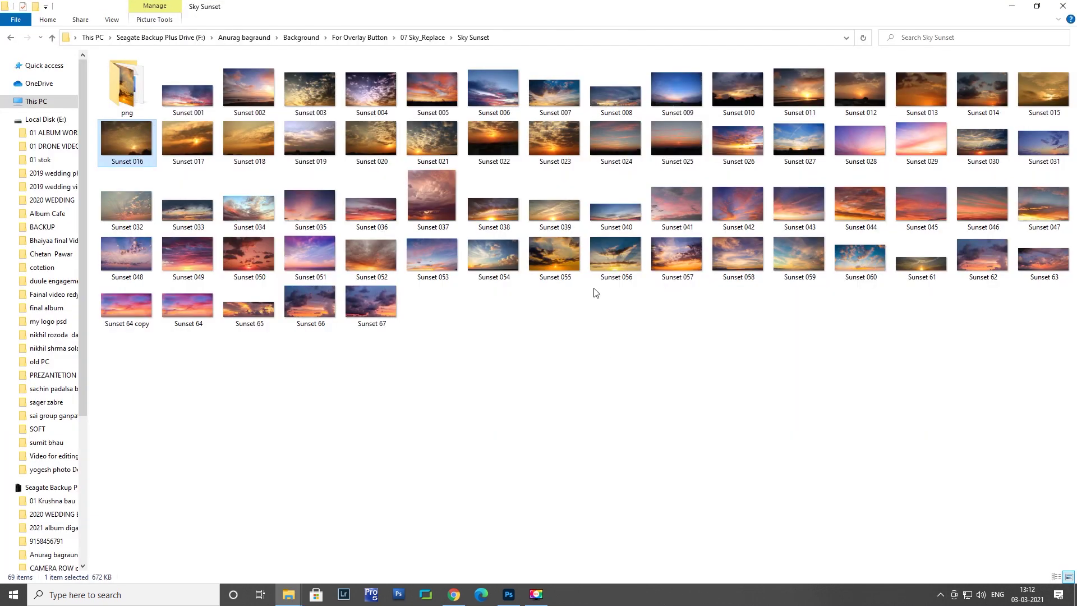
key("alt+Tab")
key("alt+Tab")
key("alt+Tab")
key("alt+Tab")
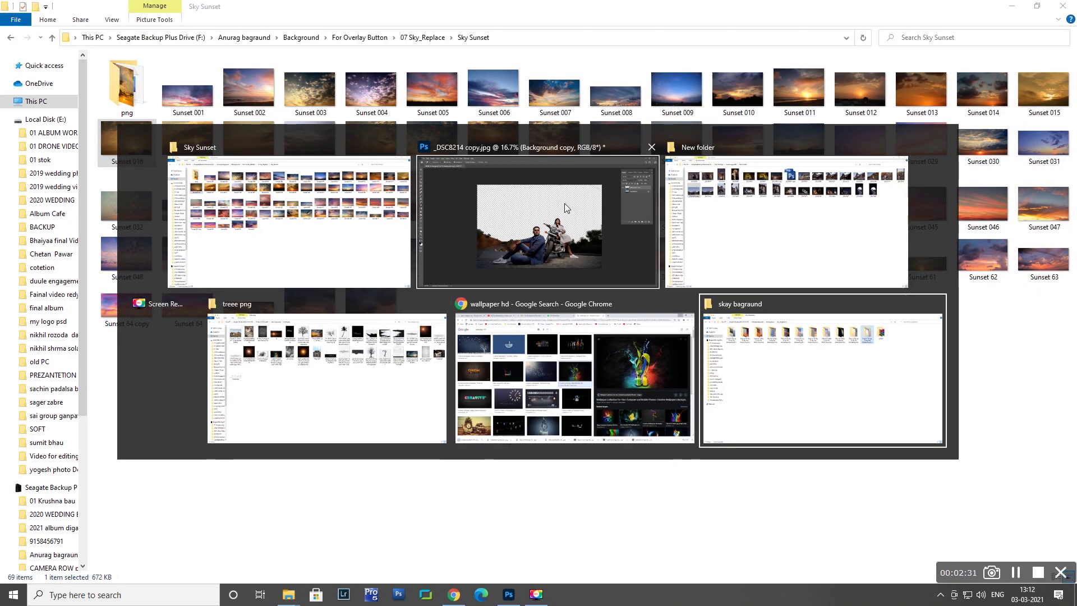
double_click(188, 90)
key("alt+Left")
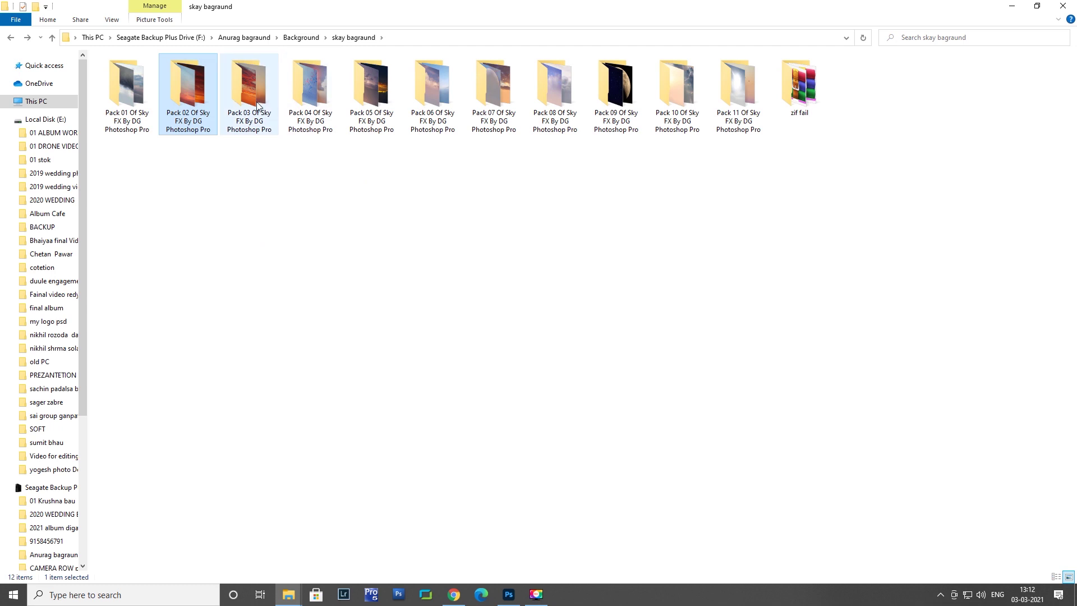
double_click(258, 105)
mouse_move(737, 224)
left_mouse_down()
mouse_move(513, 176)
mouse_move(524, 32)
left_mouse_up()
- Place the sunset sky beneath Background copy and scale it to about 160% to fill the sky
key("v")
mouse_move(540, 188)
left_mouse_down()
mouse_move(213, 67)
mouse_move(717, 224)
left_mouse_up()
key("ctrl+bracketleft")
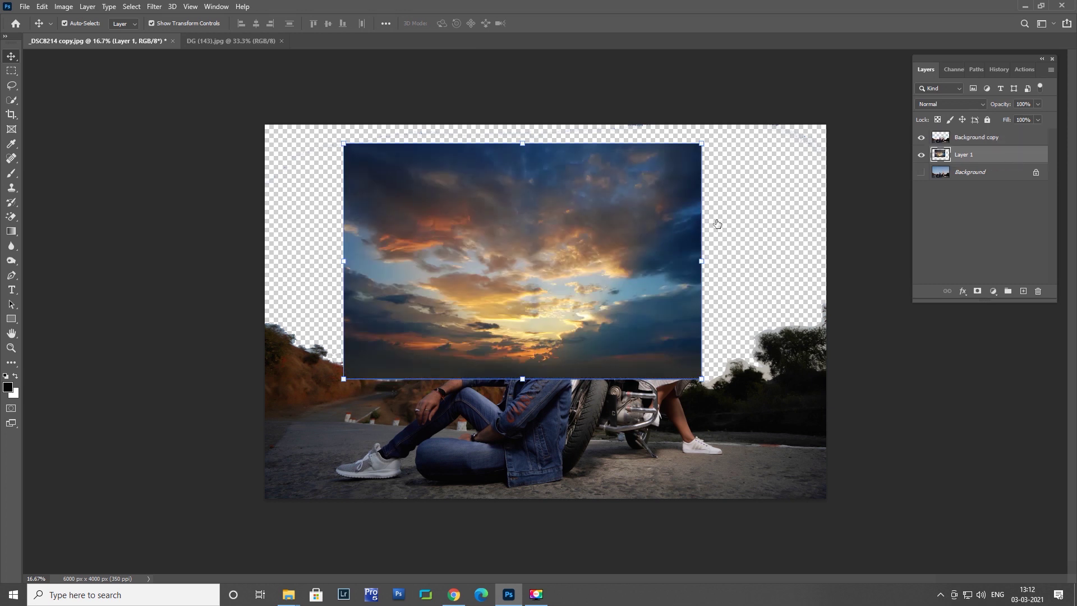
left_click_drag(701, 144, 883, 25)
mouse_move(800, 202)
left_mouse_down()
mouse_move(703, 296)
mouse_move(713, 296)
left_mouse_up()
left_click_drag(801, 293, 831, 291)
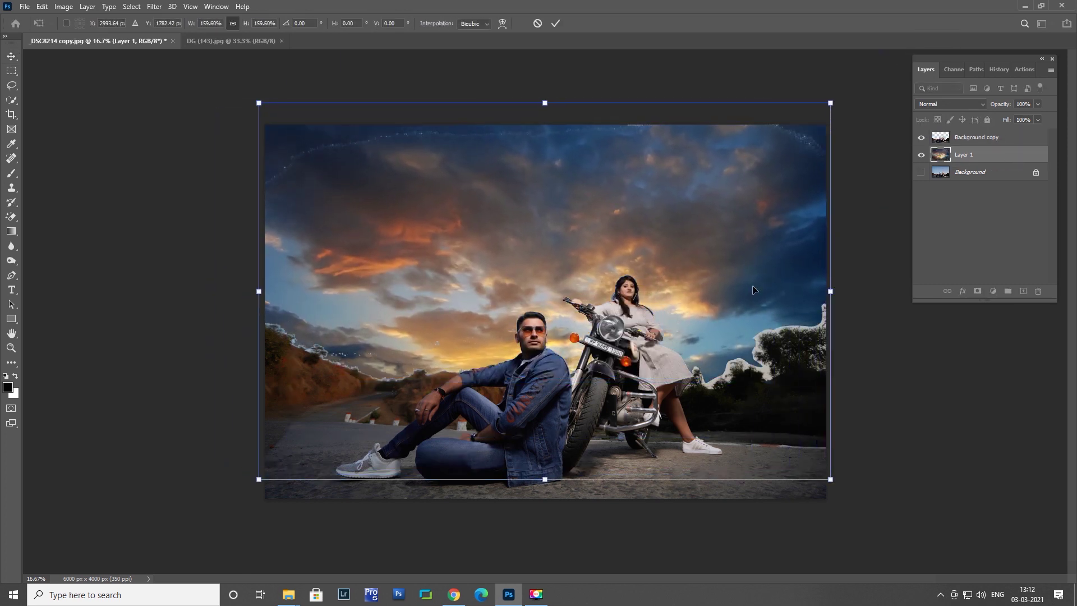
key("Return")
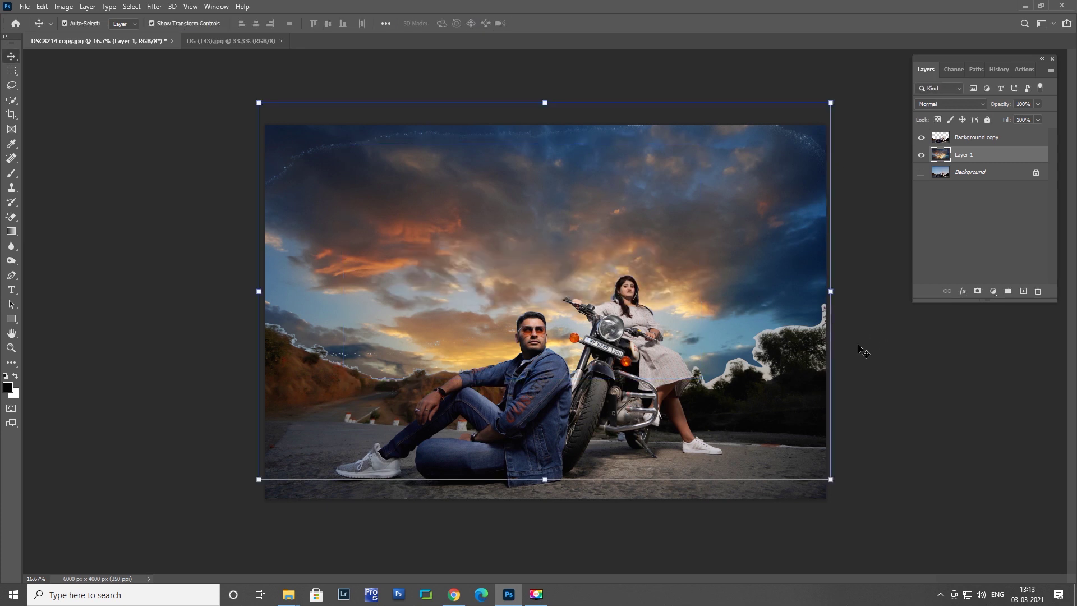
key("ctrl+z")
key("ctrl+shift+z")
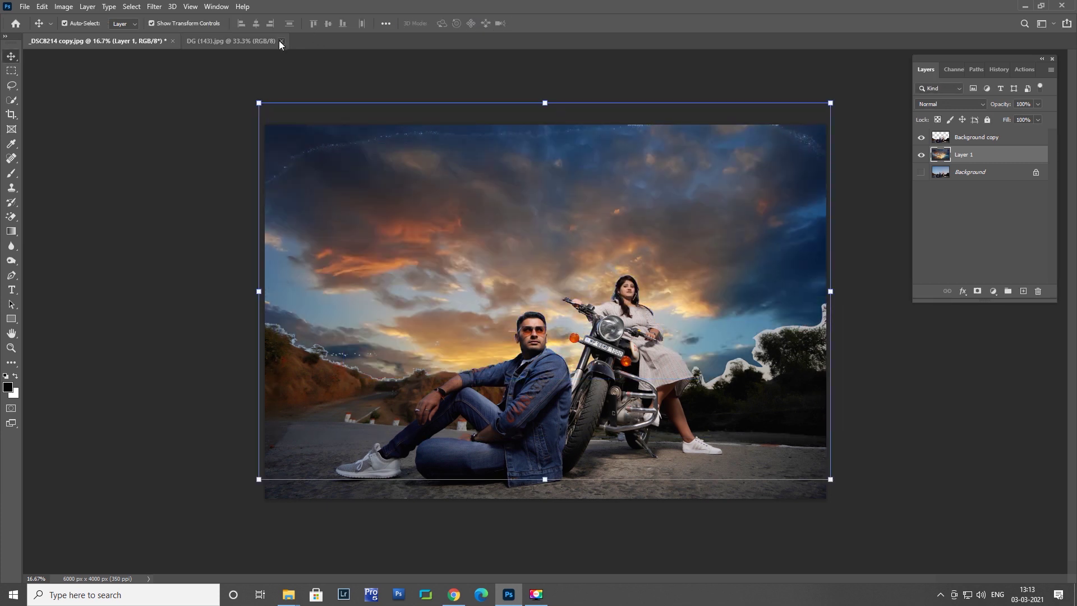
key("alt+Tab")
- Browse the sky packs Pack 04, 05, 02 and 03 looking for a better sky
key("alt+Up")
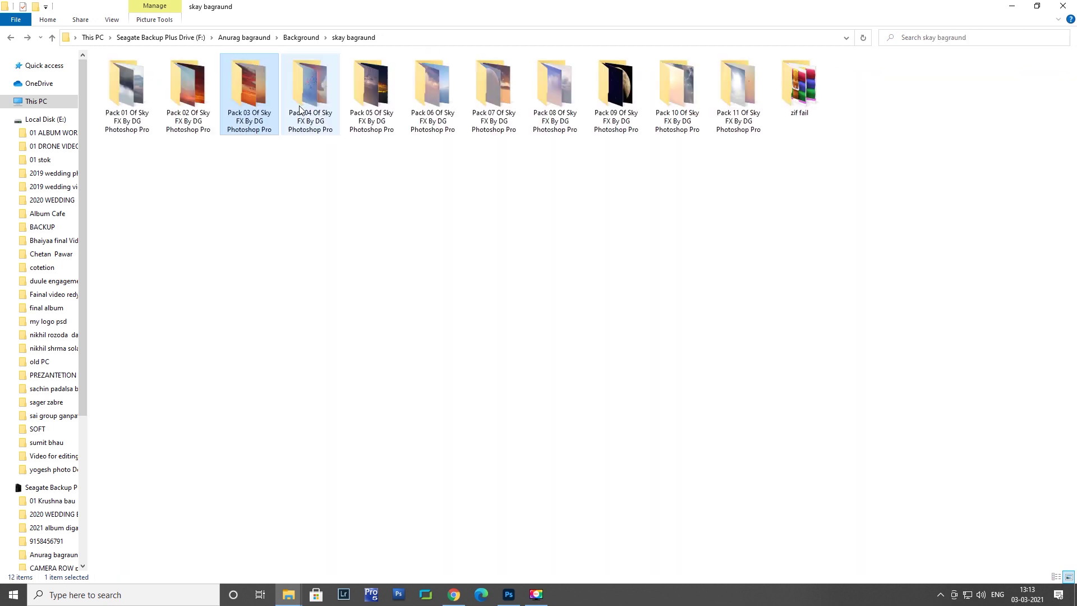
double_click(300, 109)
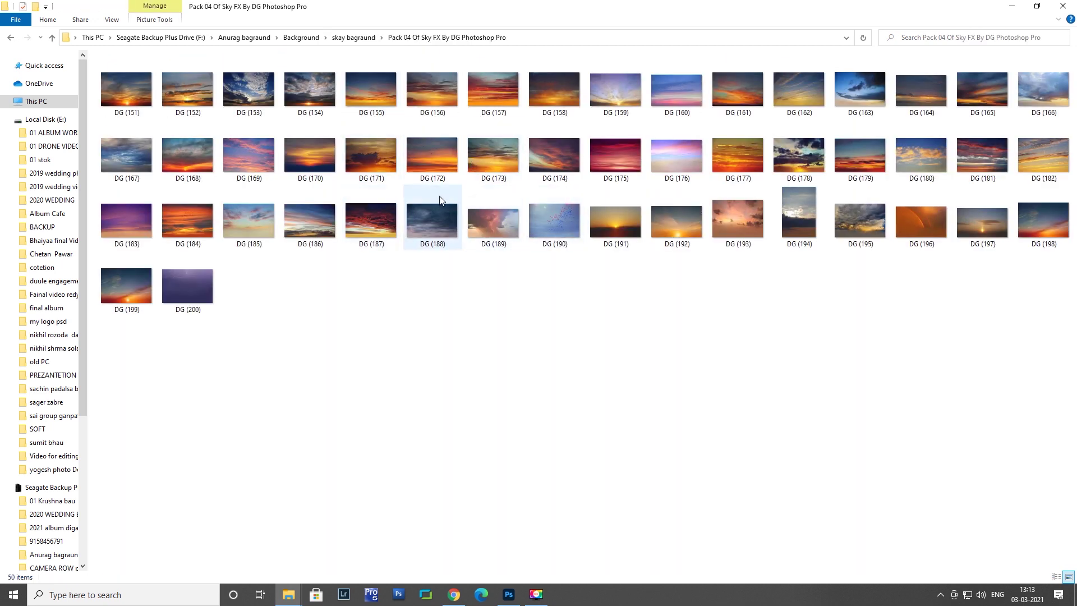
key("alt+Up")
double_click(493, 93)
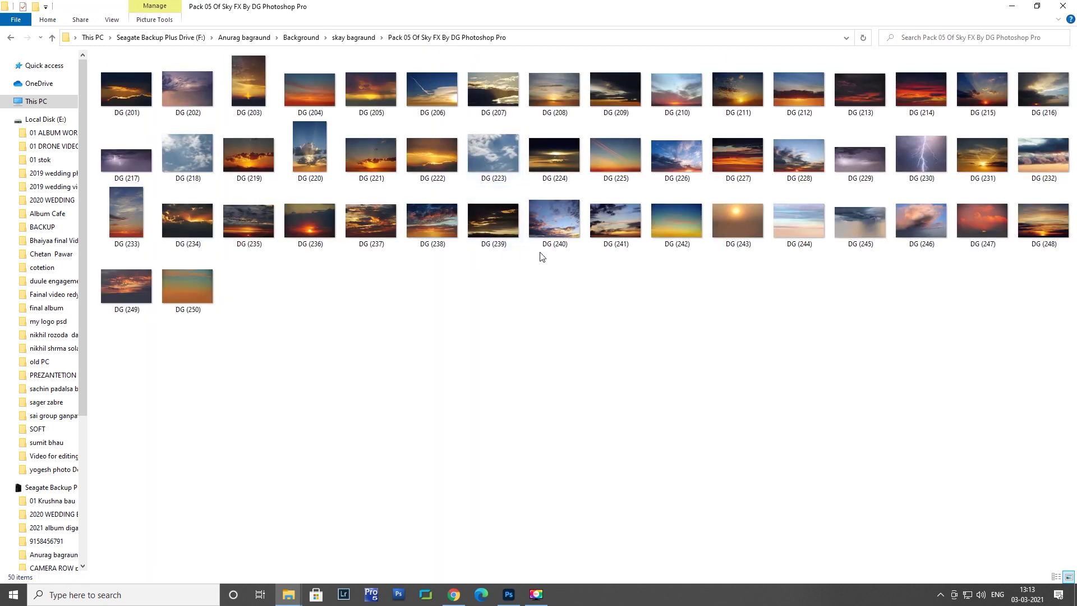
key("alt+Up")
double_click(373, 107)
key("alt+Up")
double_click(260, 112)
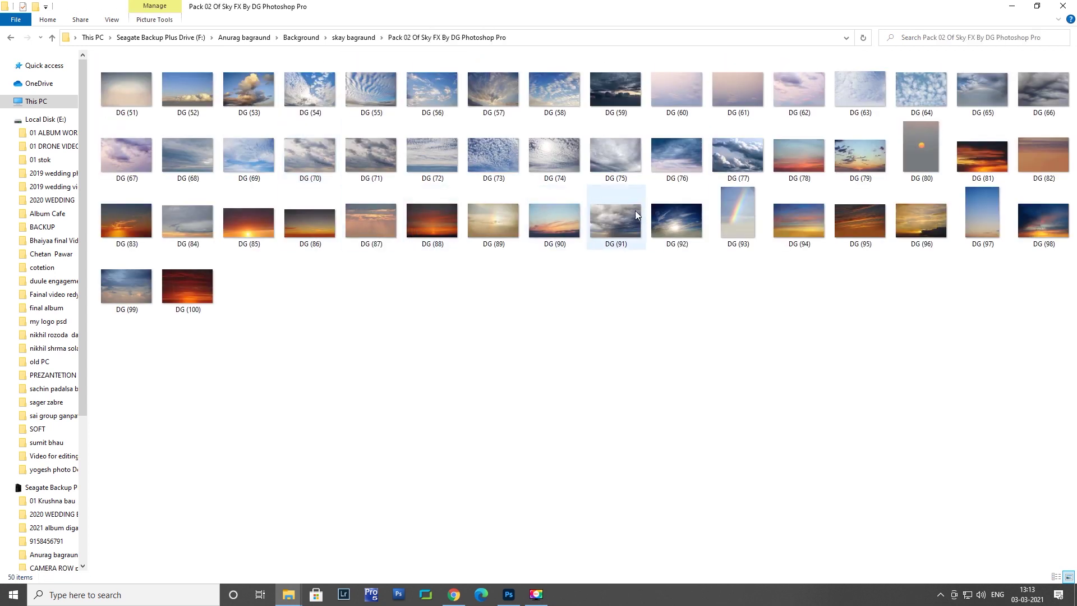
key("alt+Up")
double_click(276, 88)
- Check Pack 07, Pack 08 and later packs, then send the DG (537) water sunset to Photoshop
key("alt+Up")
double_click(491, 95)
key("alt+Up")
double_click(552, 95)
key("alt+Up")
double_click(615, 96)
key("alt+Up")
double_click(676, 95)
mouse_move(371, 219)
left_mouse_down()
mouse_move(503, 595)
mouse_move(485, 44)
left_mouse_up()
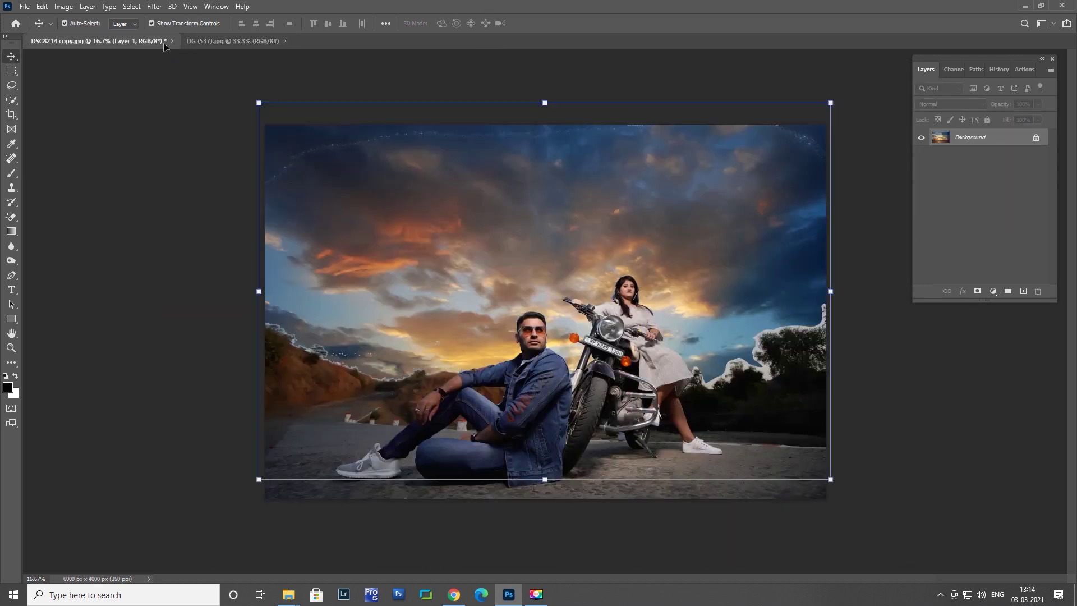
- Add the DG (537) sunset as Layer 2 and scale it to about 152% over the canvas
left_click_drag(366, 161, 536, 201)
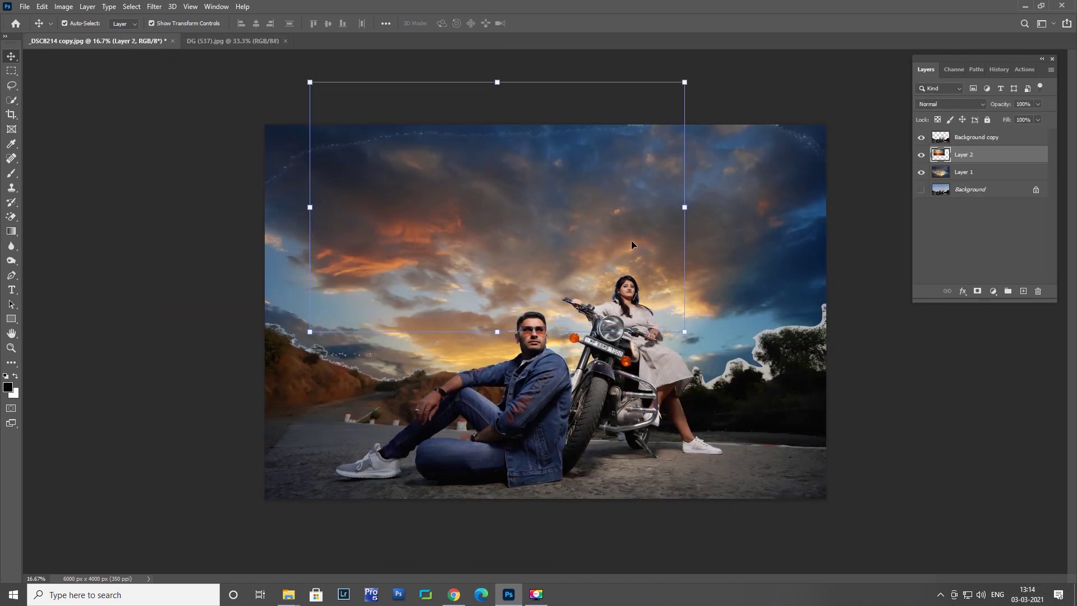
left_click_drag(633, 245, 606, 349)
left_click_drag(794, 117, 838, 65)
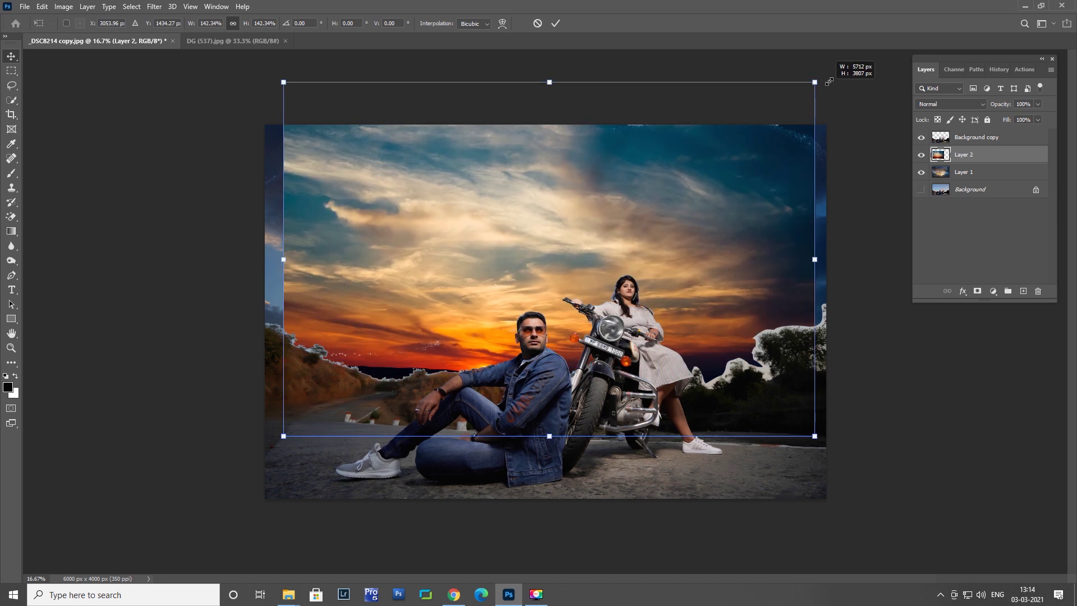
left_click_drag(745, 187, 743, 215)
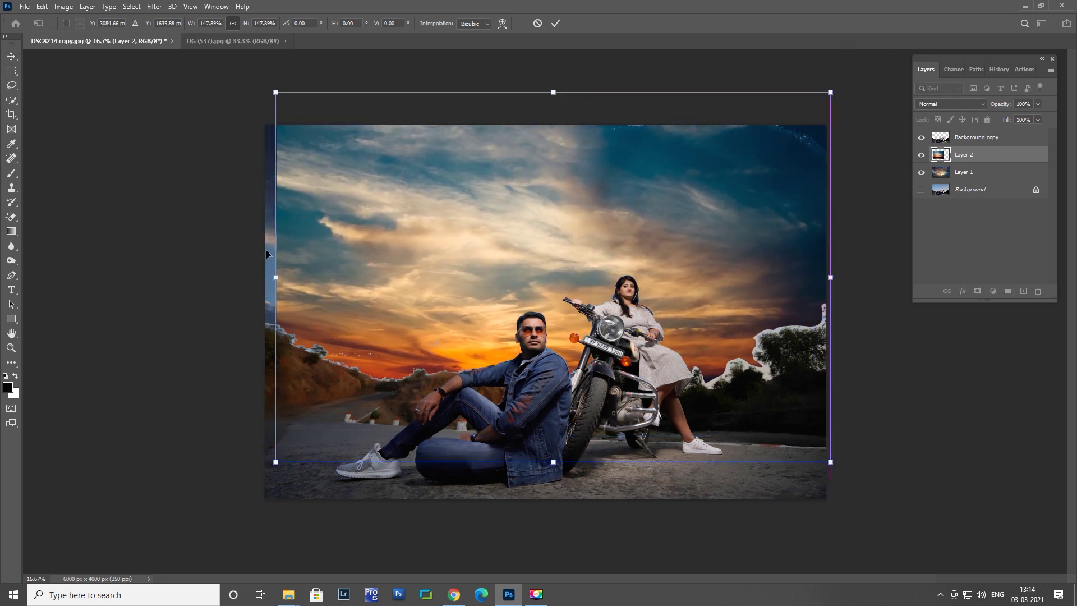
left_click_drag(275, 277, 258, 277)
key("ctrl+z")
key("ctrl+z")
key("ctrl+z")
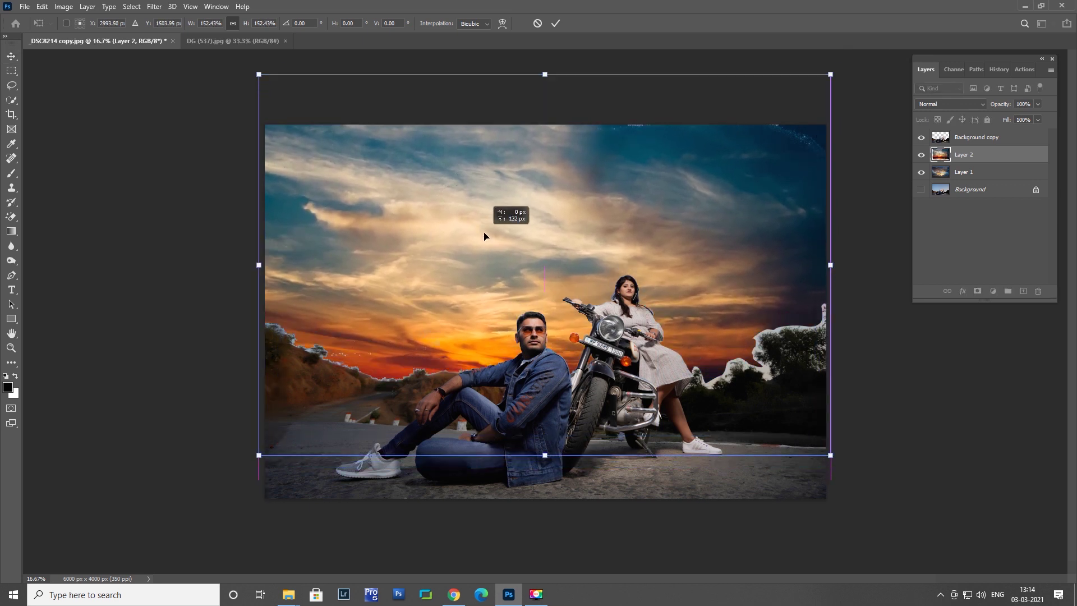
key("Return")
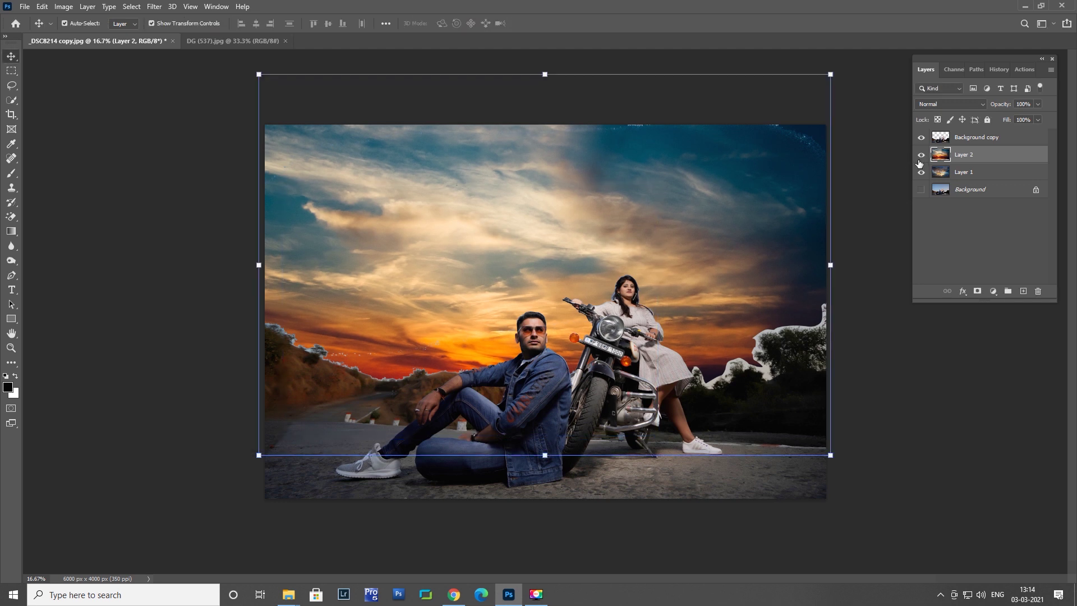
left_click(920, 155)
- Return to File Explorer, go up to 07 Sky_Replace and check the Sun Rise folder
key("alt+Tab")
left_click(649, 178)
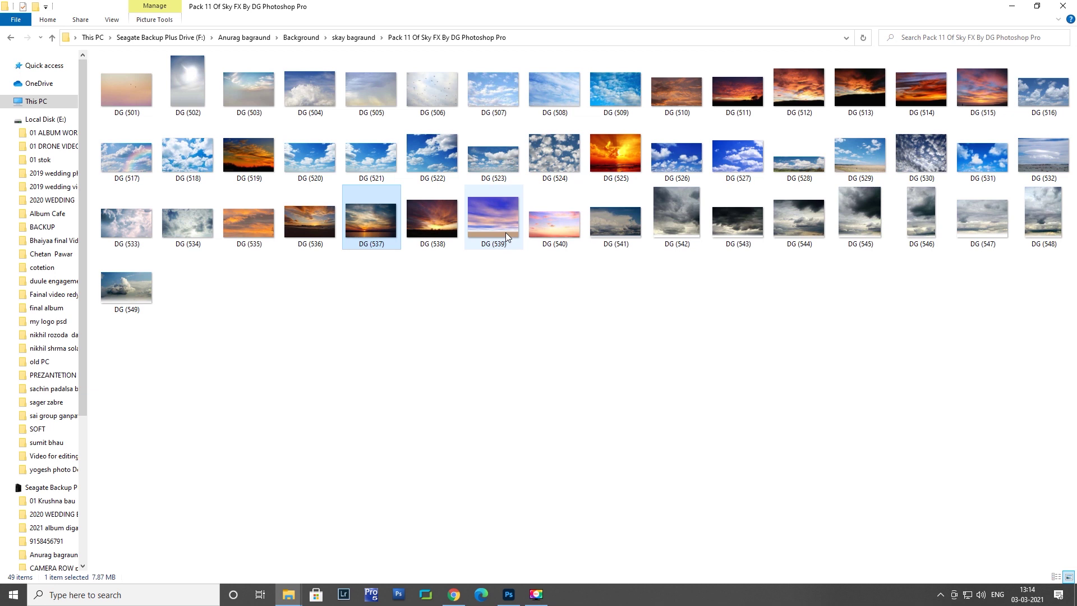
key("alt+Tab")
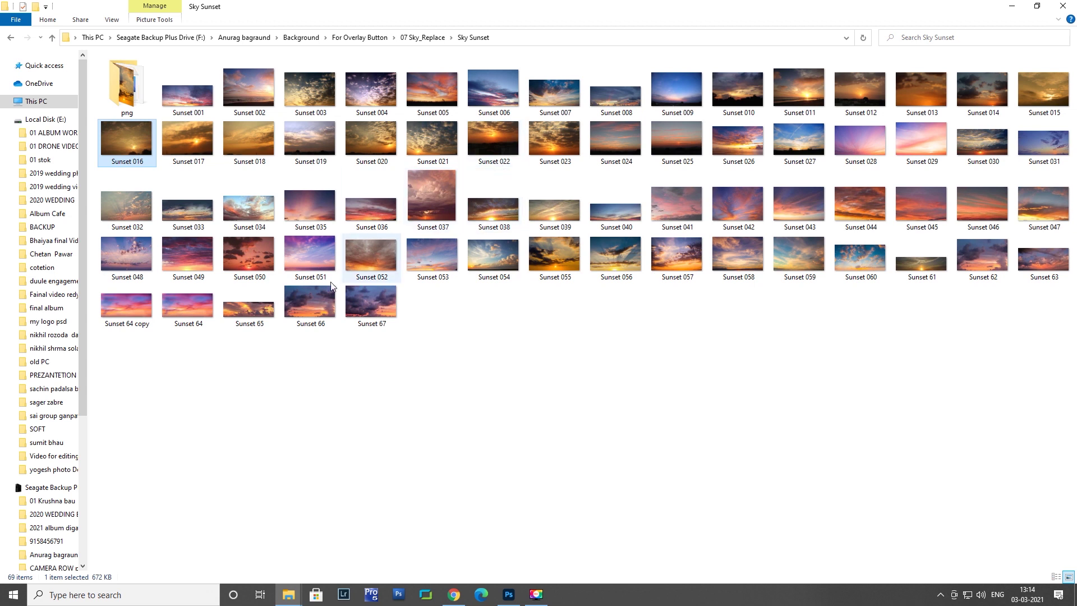
right_click(543, 300)
key("Escape")
key("alt+Up")
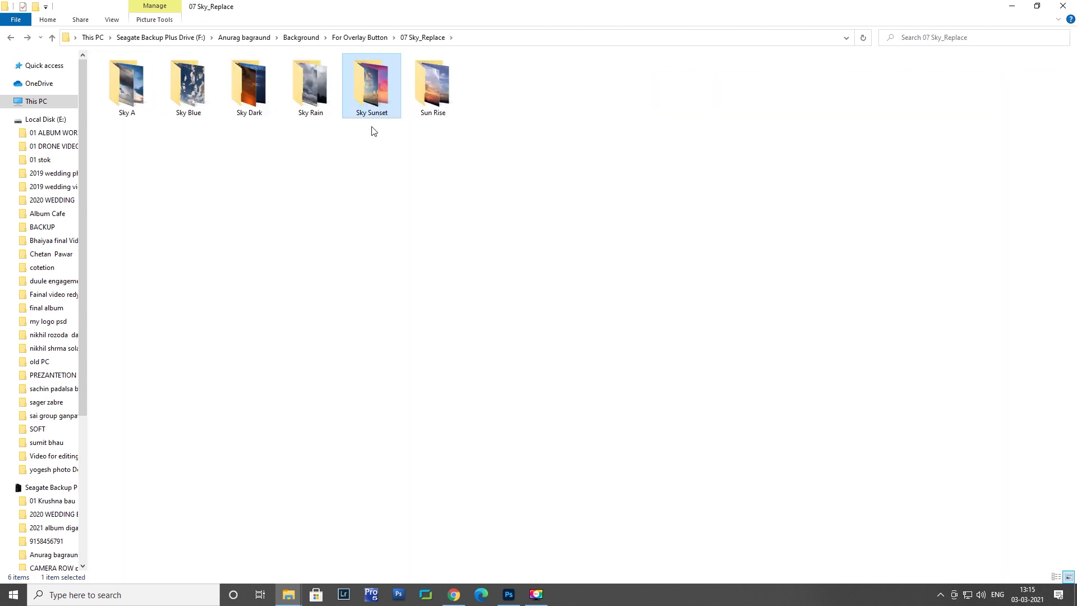
double_click(433, 95)
key("alt+Up")
- Look through Sky Dark, Sky Blue and Sky Rain, then send Sunset 009 from Sky Sunset to Photoshop
double_click(249, 84)
key("alt+Up")
left_click(201, 99)
key("Left")
key("Return")
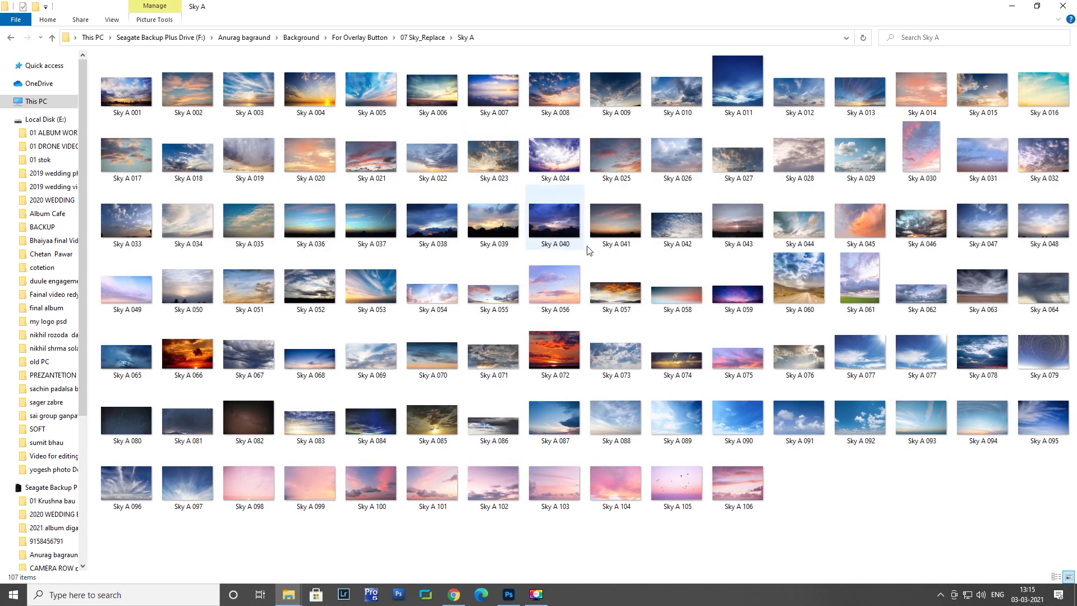
key("alt+Up")
double_click(310, 84)
key("alt+Up")
double_click(249, 84)
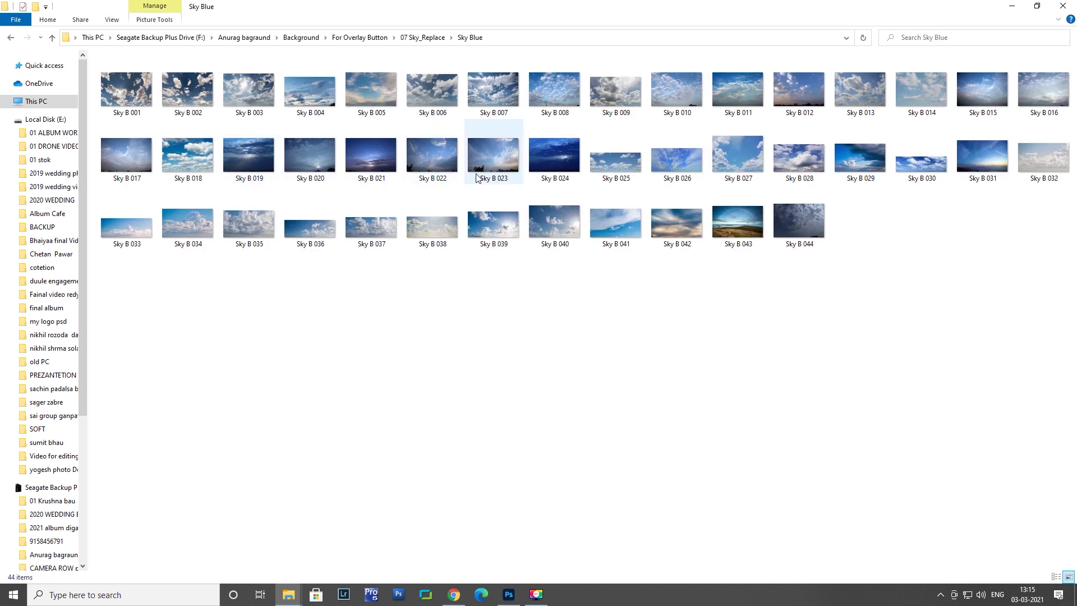
key("alt+Up")
double_click(370, 84)
left_click_drag(676, 90, 493, 35)
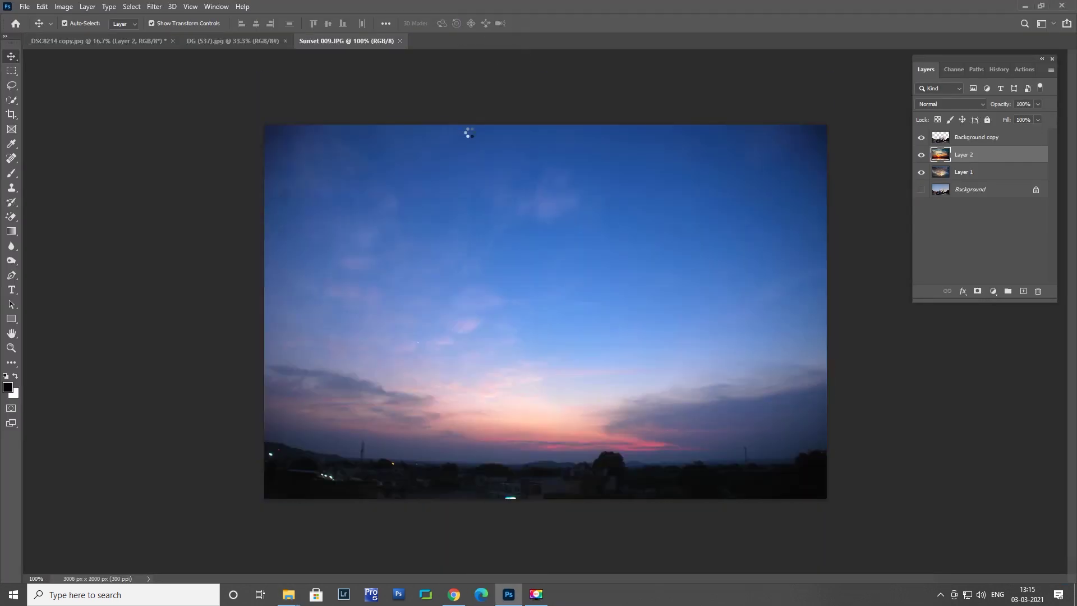
- Add Sunset 009 as Layer 3 and enlarge it to cover the sky area
left_click_drag(467, 132, 517, 190)
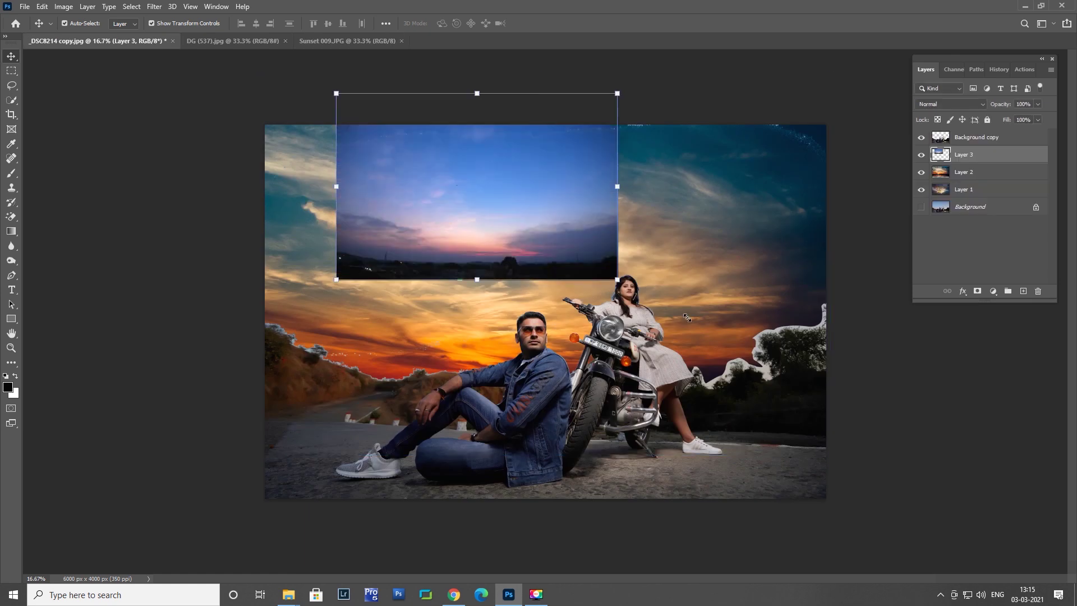
left_click_drag(687, 318, 865, 450)
left_click_drag(806, 324, 739, 320)
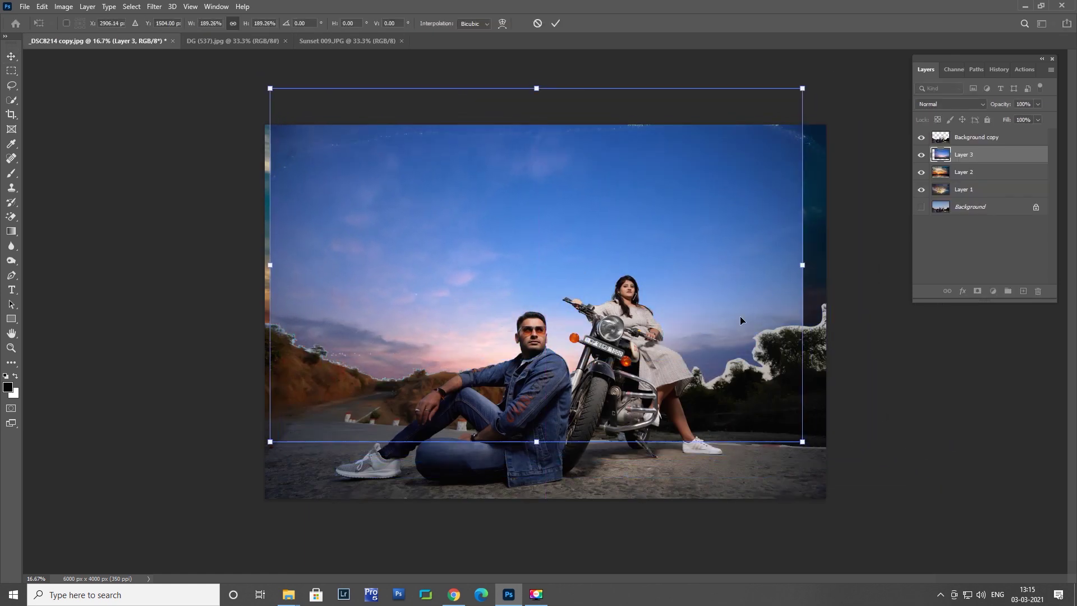
left_click_drag(813, 267, 830, 262)
key("Escape")
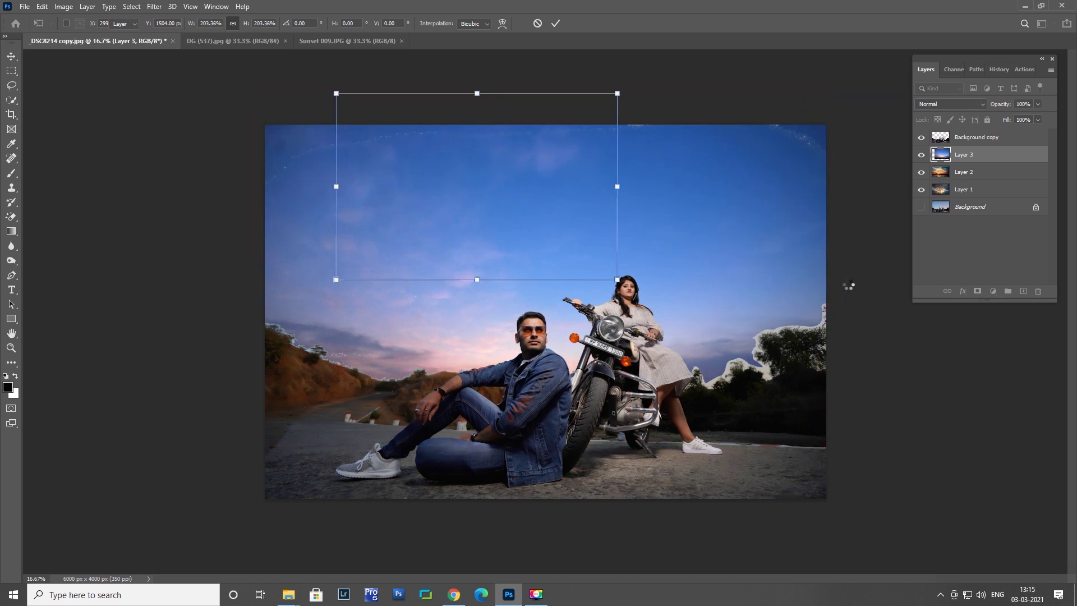
- Compare the sky layers, merge the orange sky down into Layer 1 and hide Layer 1
left_click(921, 155)
left_click(920, 172)
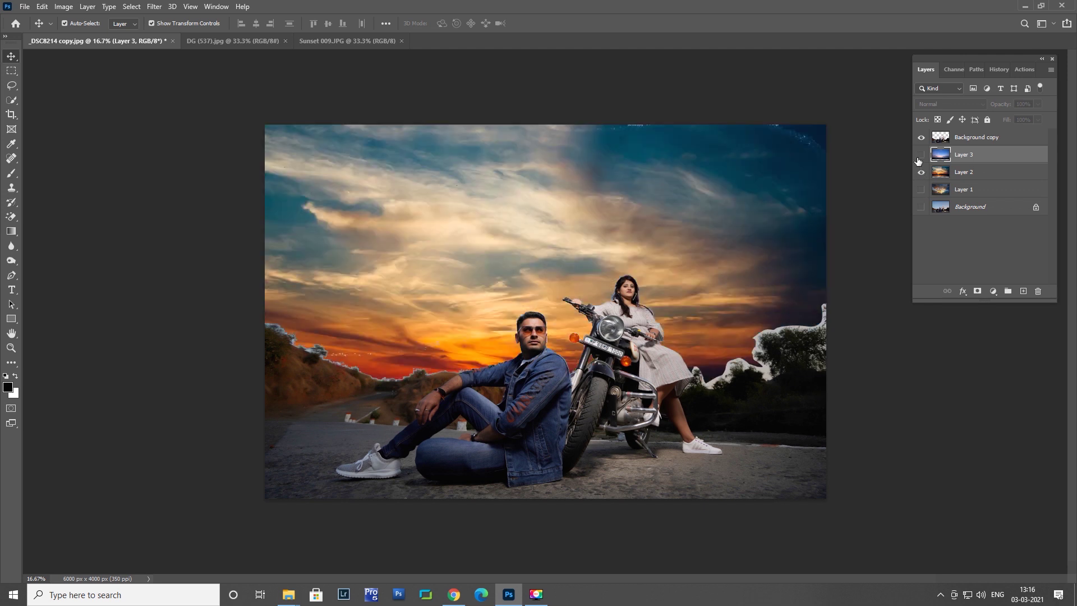
left_click(921, 155)
left_click(921, 155)
left_click(971, 172)
key("ctrl+e")
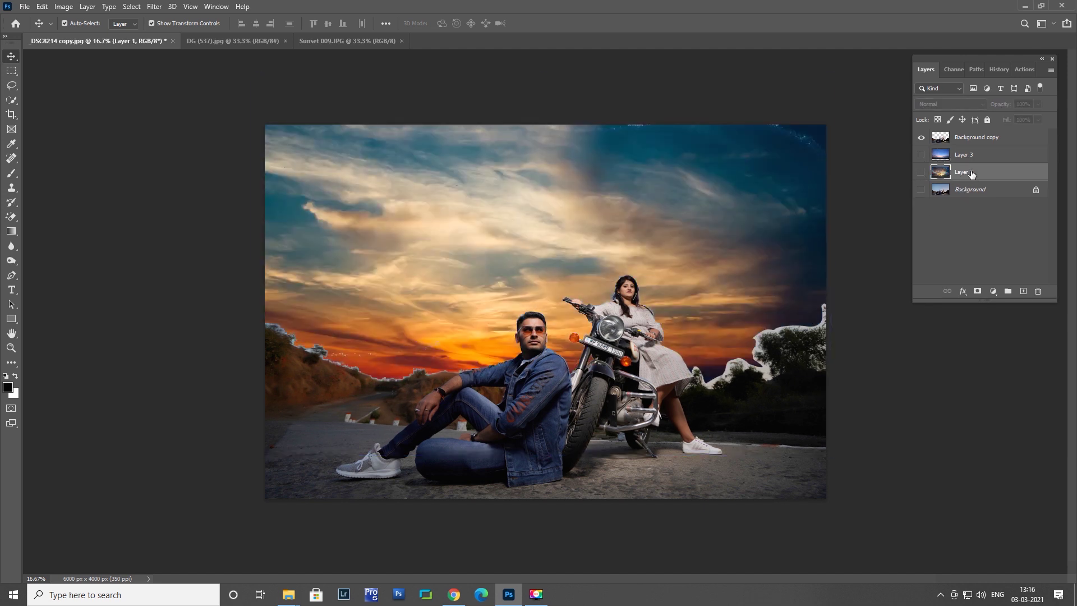
left_click(921, 172)
- Open Sunrise 07 from the Sun Rise folder in Photoshop
key("alt+Tab")
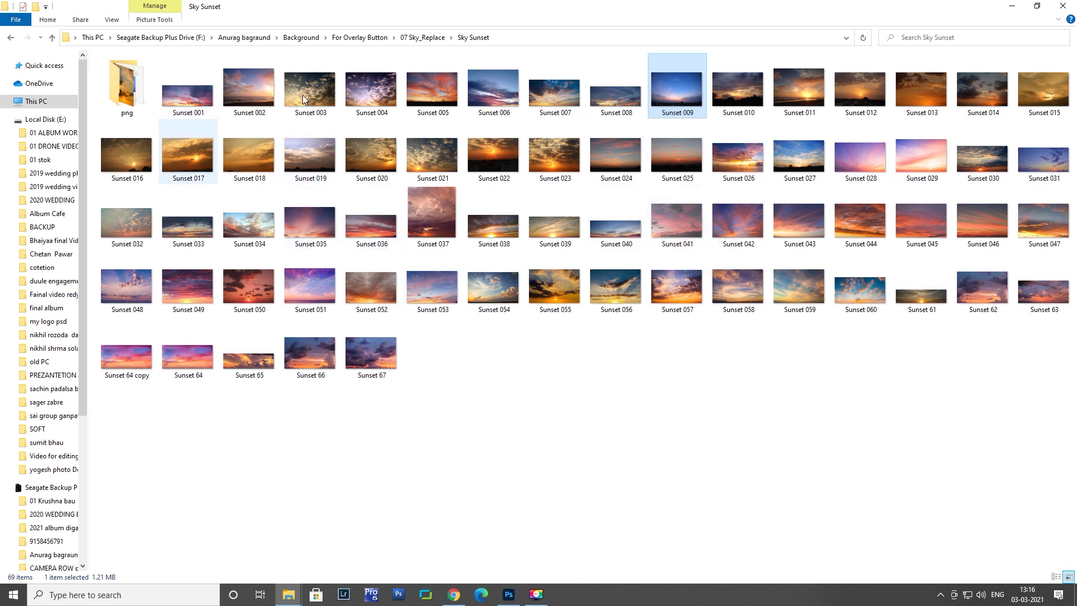
mouse_move(42, 253)
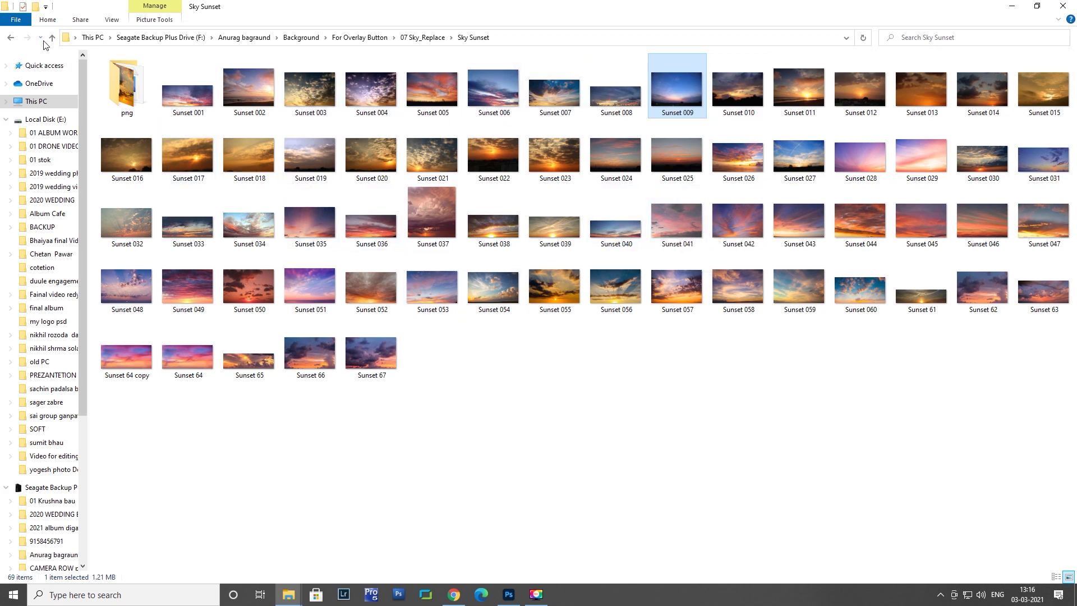
left_click(51, 37)
key("Left")
key("Left")
key("Left")
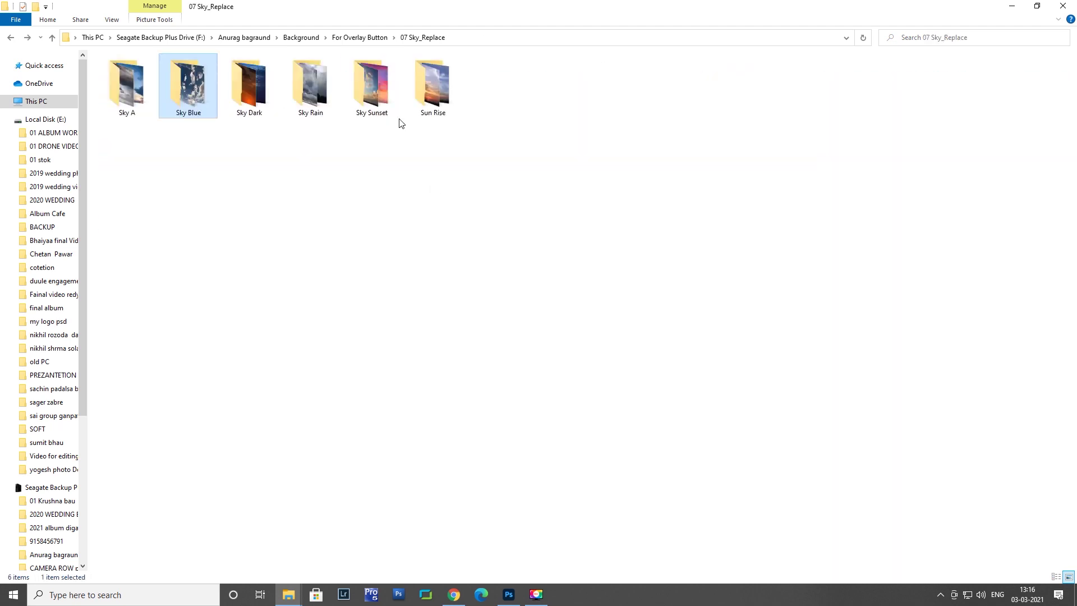
double_click(414, 115)
left_click_drag(496, 85, 456, 41)
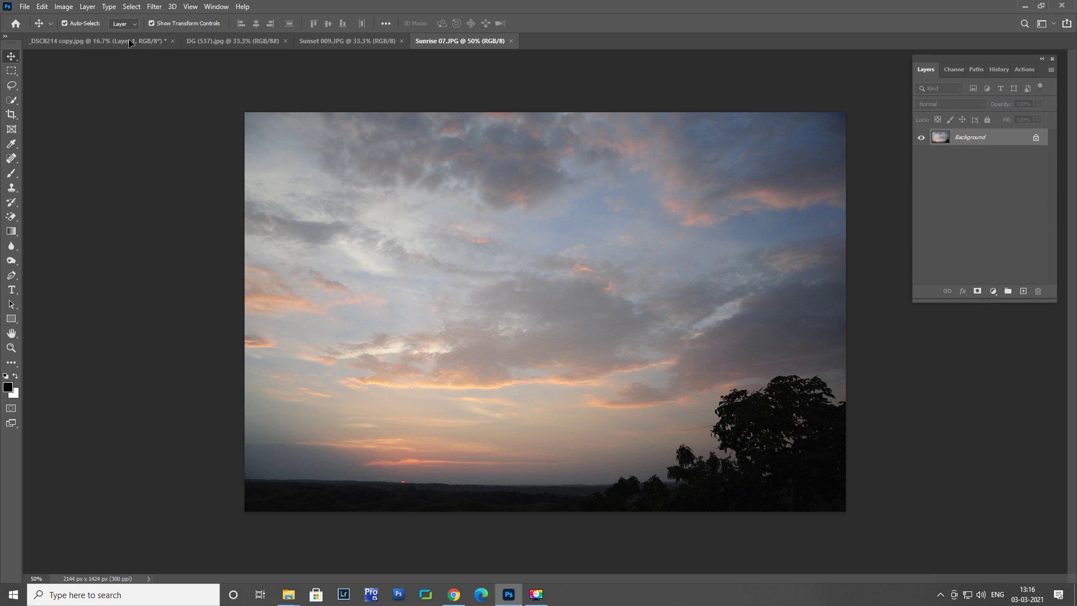
- Add Sunrise 07 as Layer 4 above Layer 3 and scale it to about 310% over the photo
left_click_drag(129, 43, 443, 216)
left_click_drag(993, 172, 987, 147)
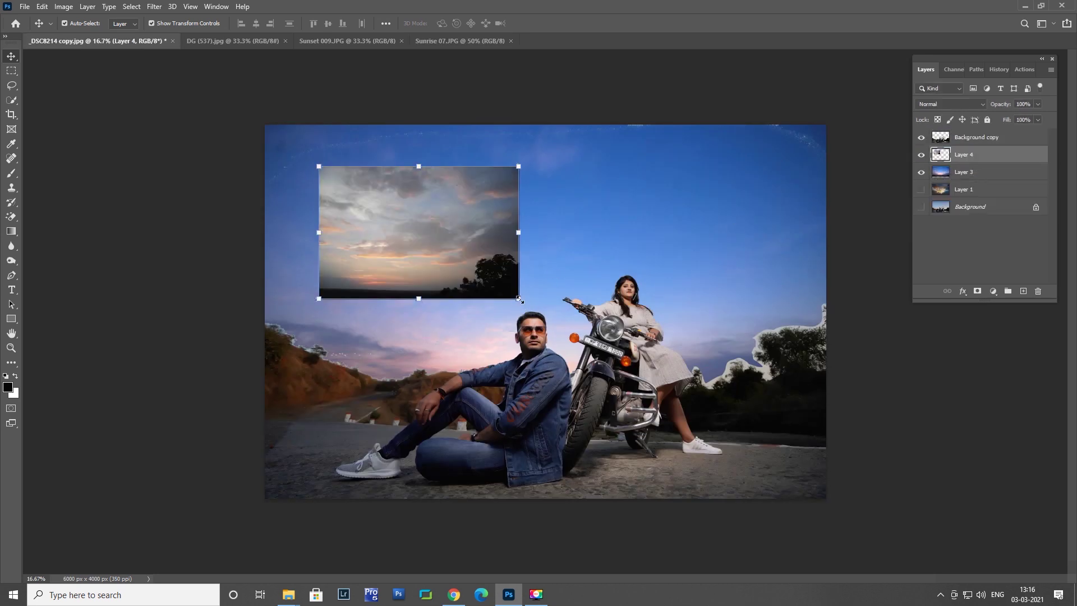
left_click_drag(519, 300, 954, 497)
mouse_move(757, 367)
left_mouse_down()
mouse_move(433, 241)
mouse_move(456, 244)
left_mouse_up()
mouse_move(651, 373)
left_mouse_down()
mouse_move(923, 466)
mouse_move(901, 446)
left_mouse_up()
key("Return")
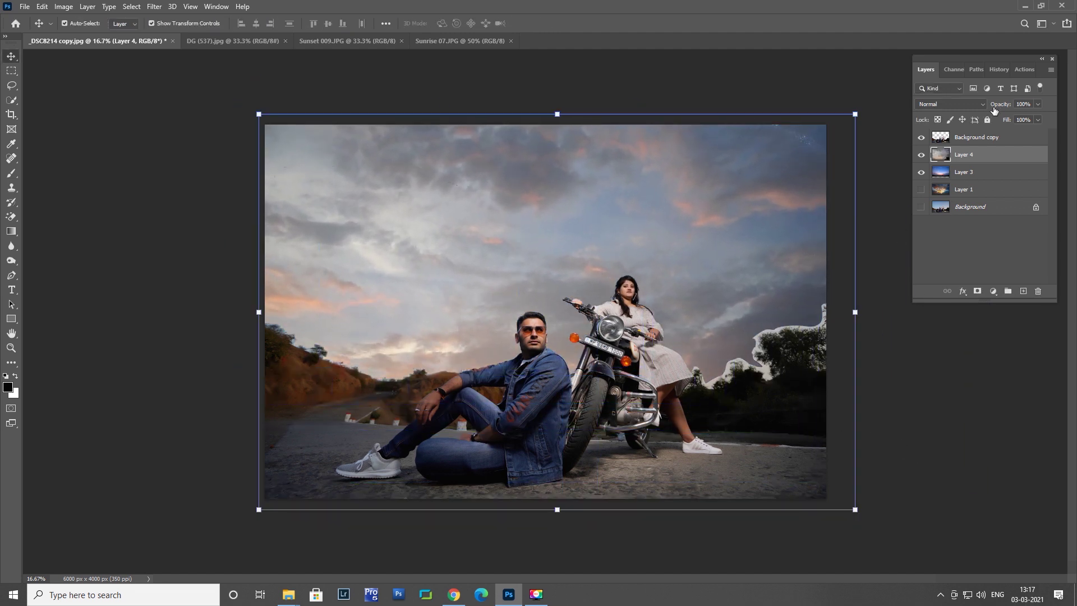
- Fade the Sunrise 07 layer to about 24% opacity
key("6")
key("0")
key("3")
key("9")
left_click_drag(1004, 106, 989, 115)
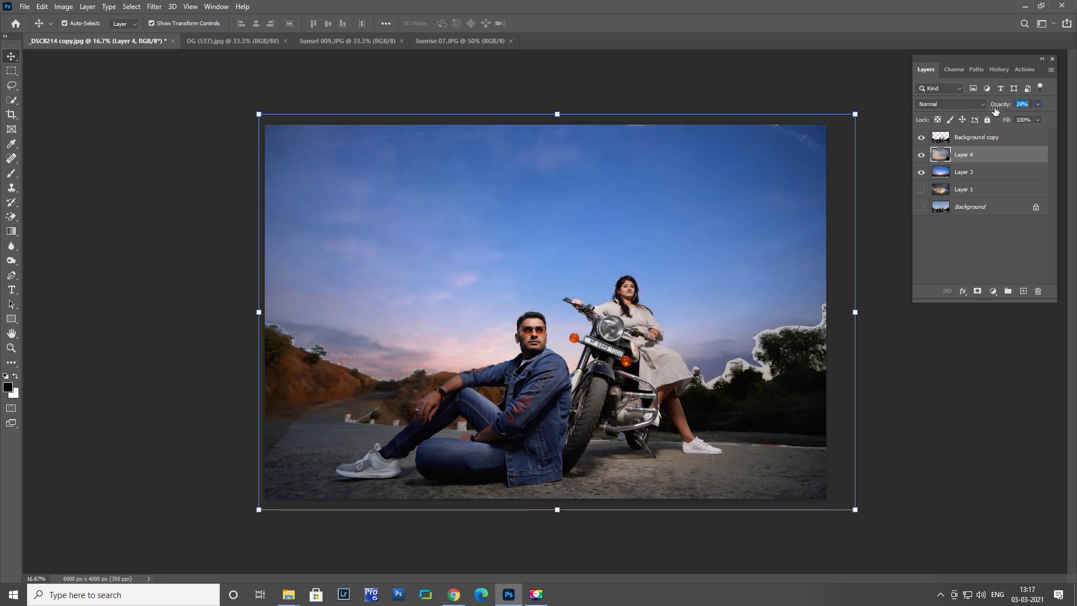
left_click(881, 231)
key("ctrl+minus")
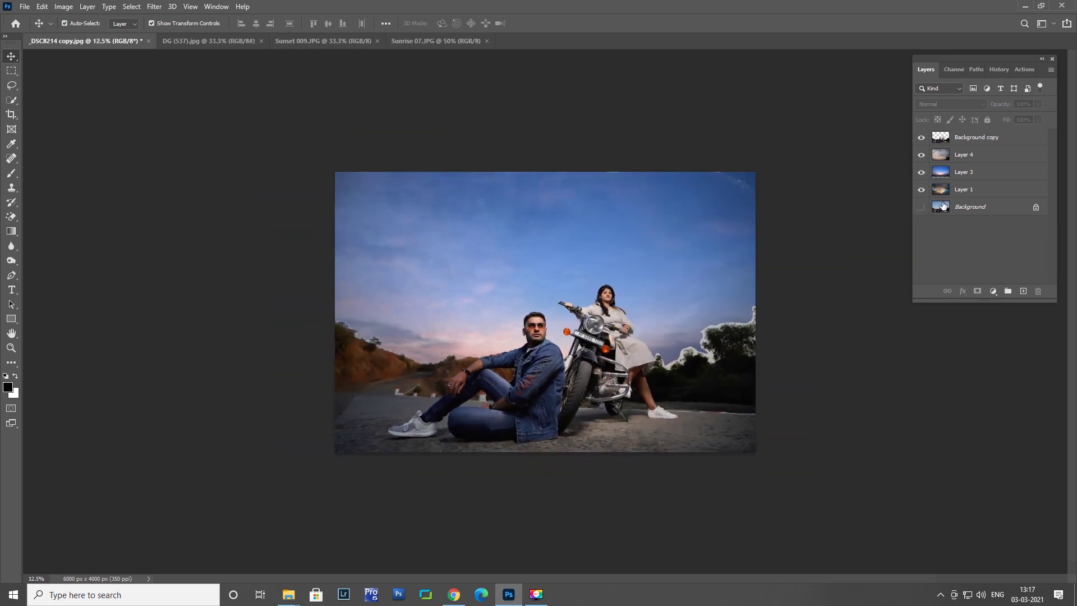
- Open the Sky Sunset folder in File Explorer and drag Sunset 010.JPG into Photoshop
key("alt+Tab")
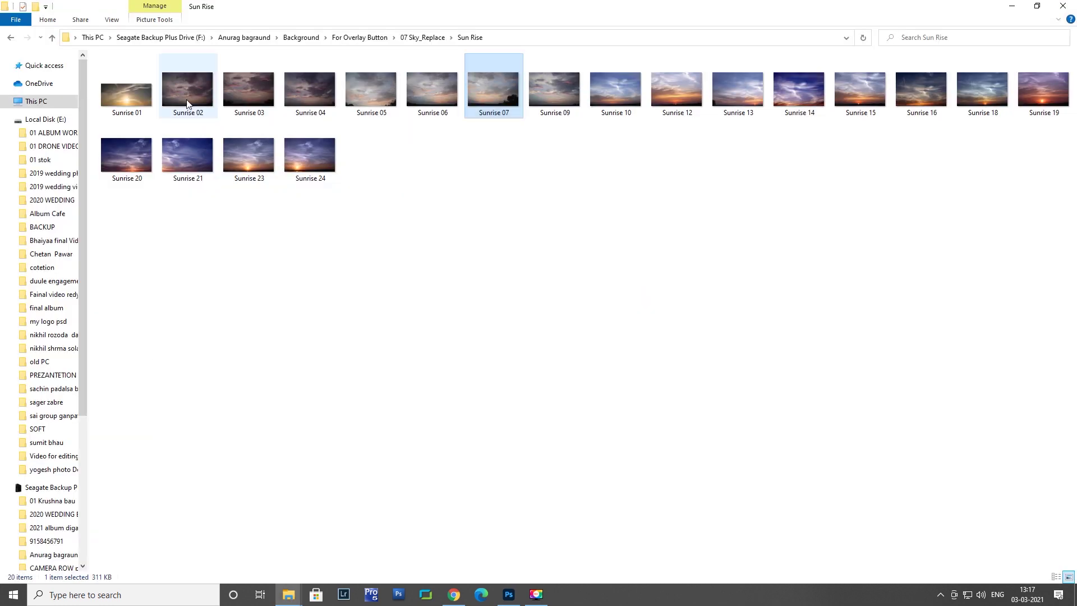
left_click(52, 37)
double_click(202, 111)
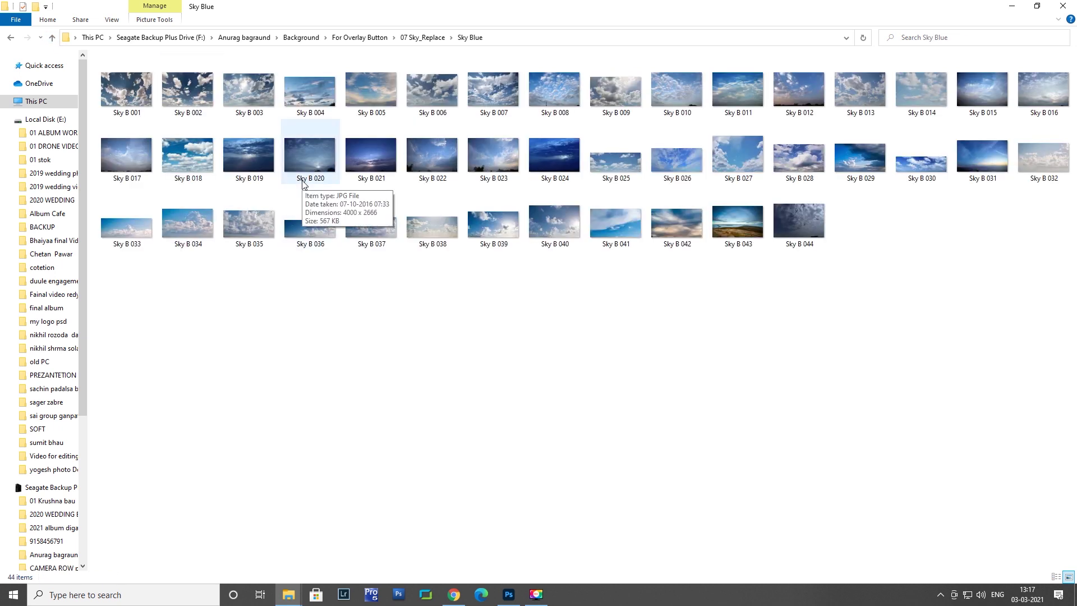
key("BackSpace")
double_click(371, 90)
mouse_move(372, 156)
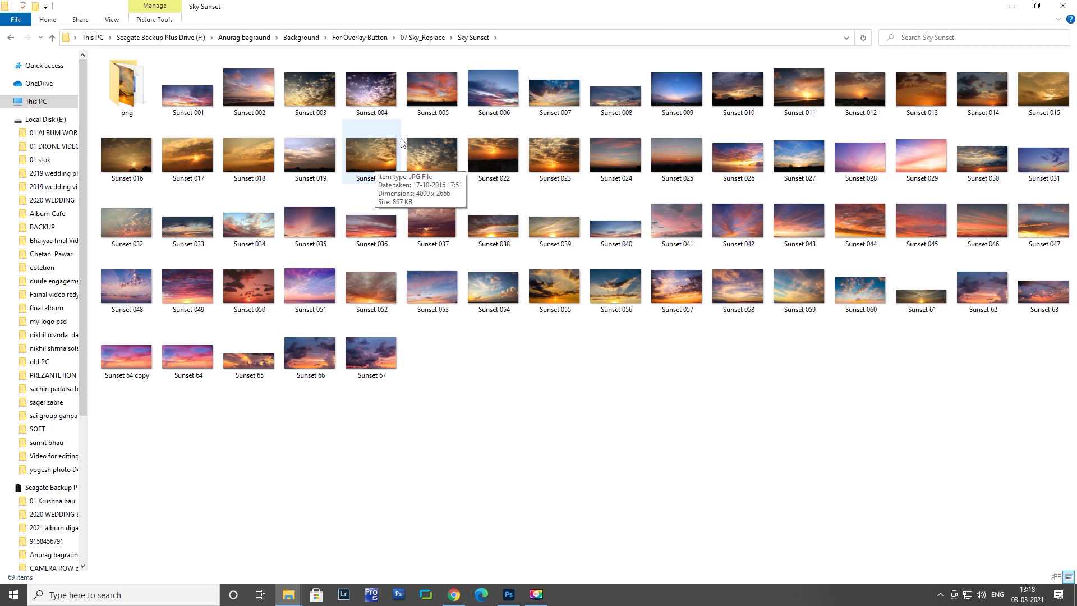
key("alt")
left_click_drag(738, 89, 853, 95)
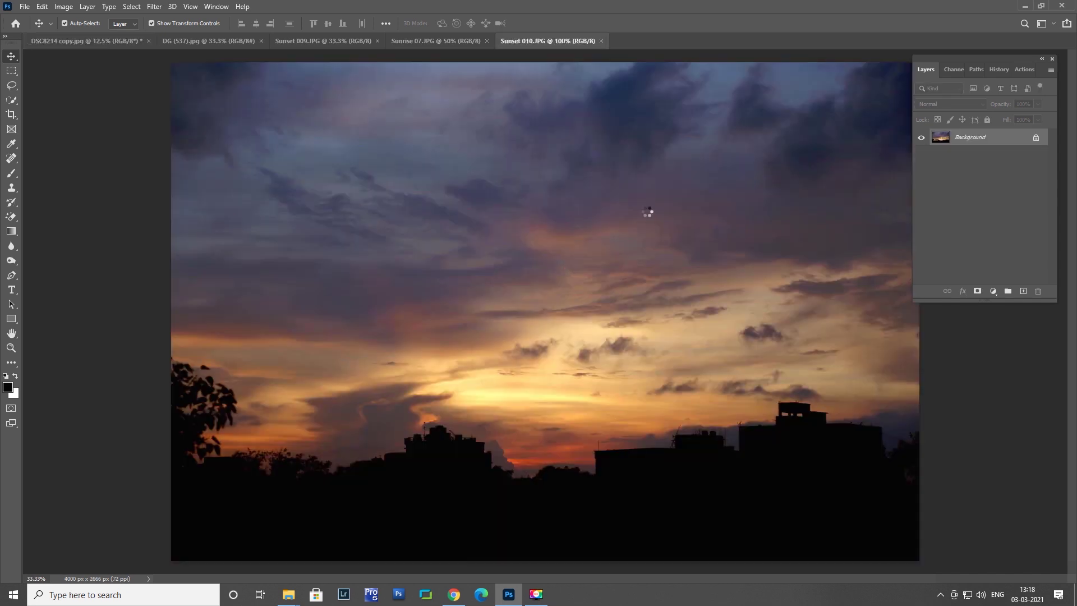
- Drop Sunset 010 in as Layer 5 below Layer 4, scaled to about 155% to fill the canvas
left_click_drag(405, 158, 133, 45)
left_click_drag(382, 168, 308, 131)
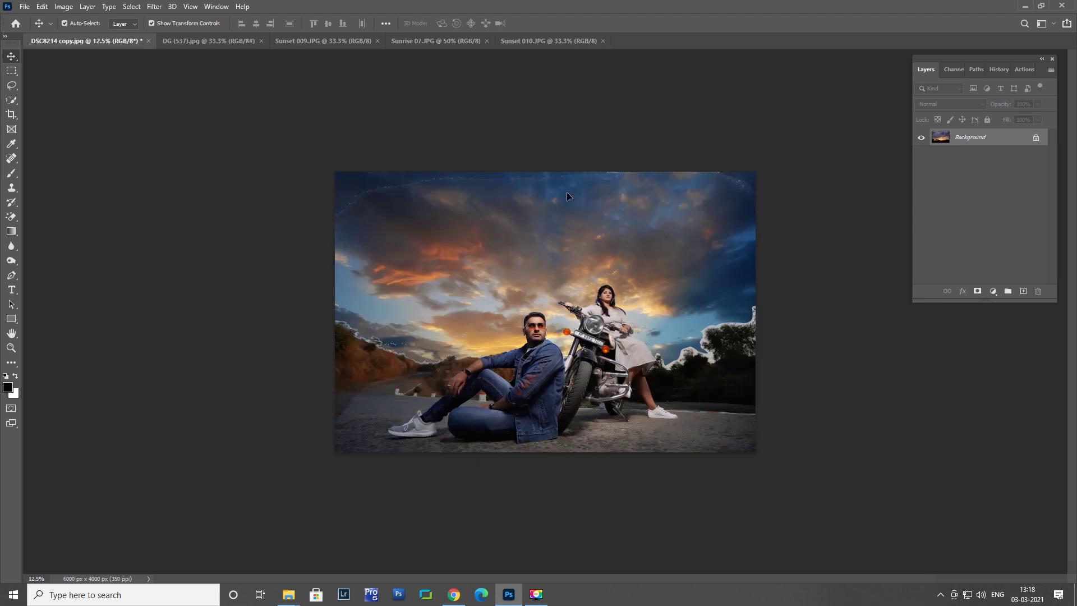
left_click_drag(494, 134, 566, 191)
mouse_move(989, 140)
left_mouse_down()
mouse_move(998, 184)
mouse_move(985, 155)
left_mouse_up()
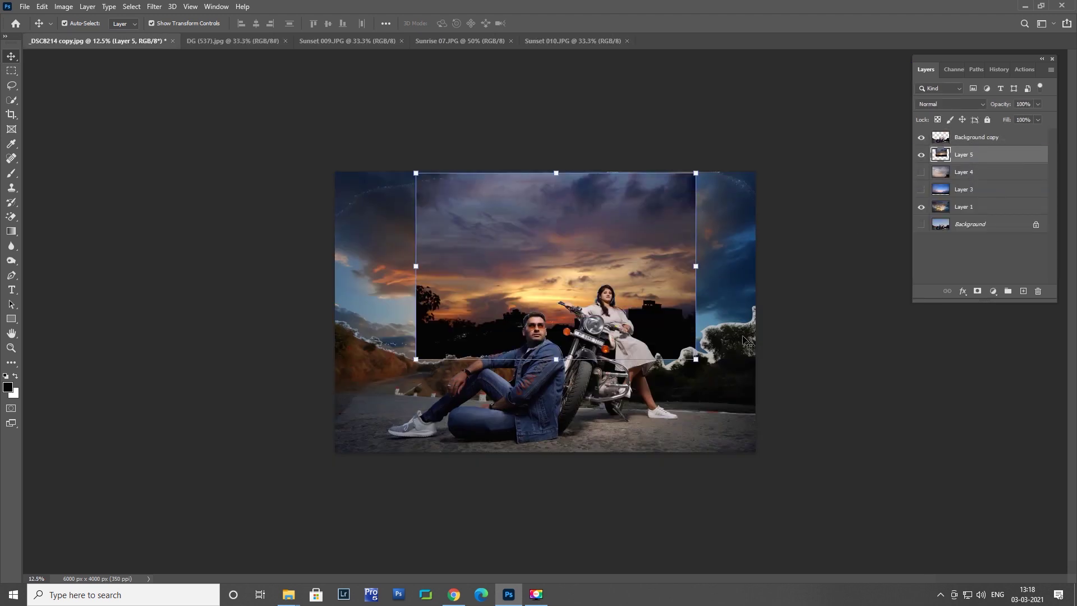
left_click_drag(696, 359, 850, 462)
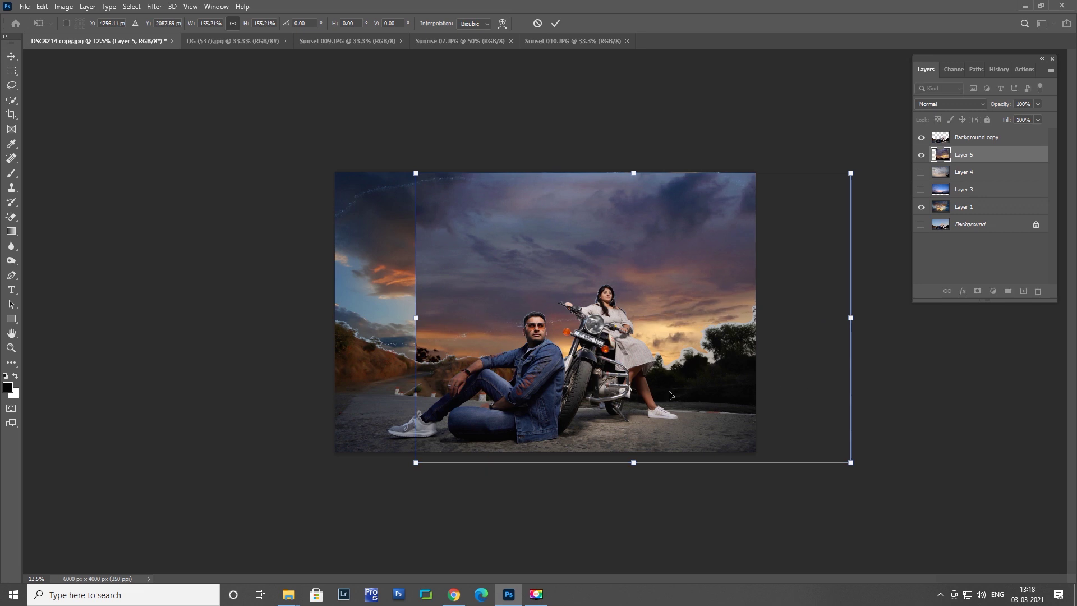
left_click_drag(609, 295, 680, 300)
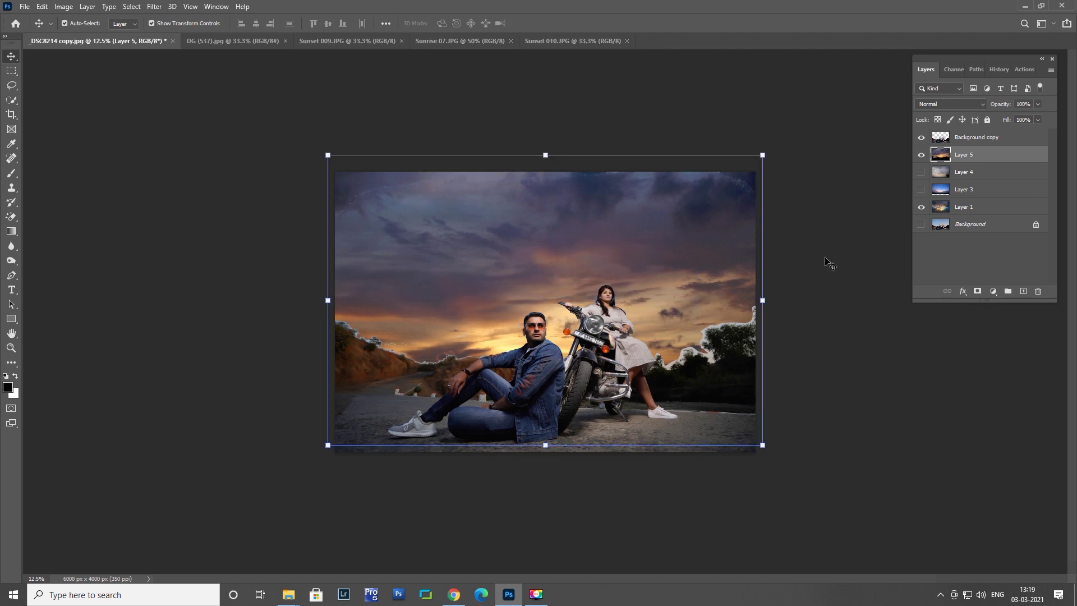
- Duplicate the Background copy layer as Background copy 2 and set the Eraser to size 200
left_click(976, 137)
left_click(950, 104)
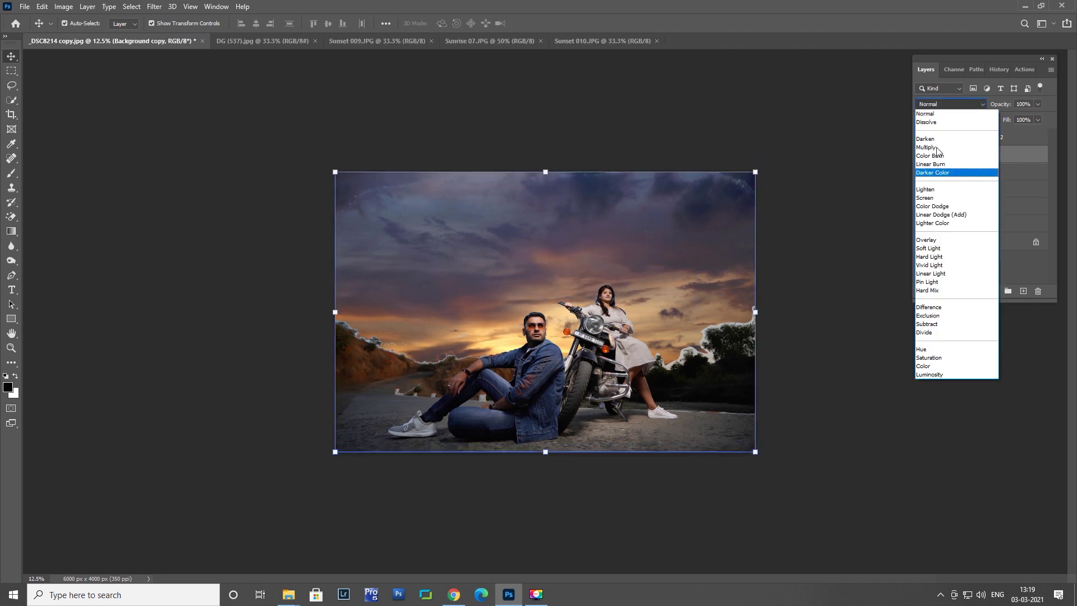
key("Escape")
key("ctrl+j")
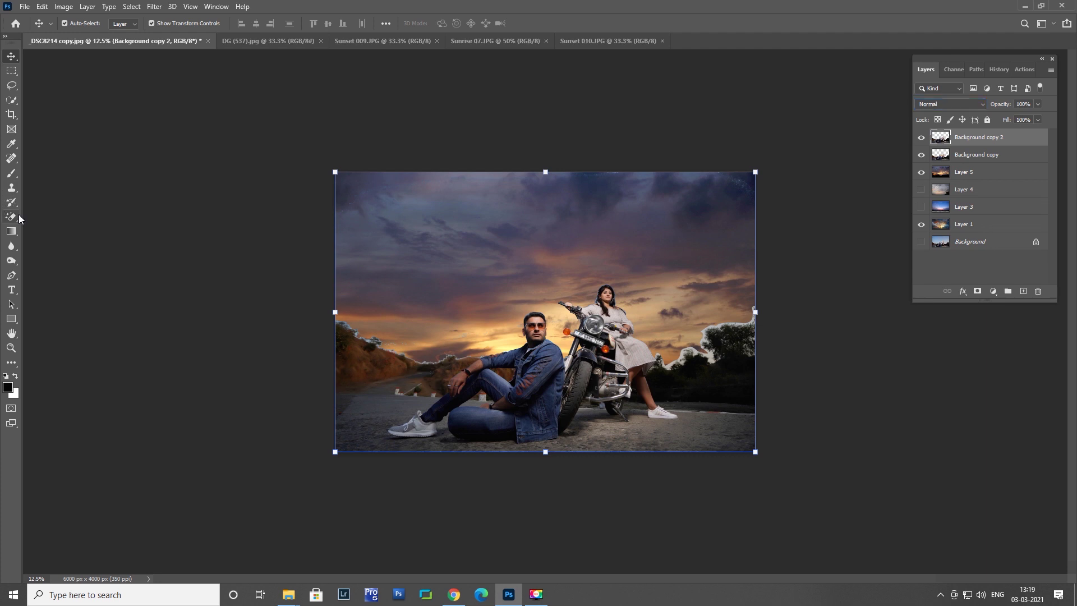
left_click(17, 216)
key("ctrl+plus")
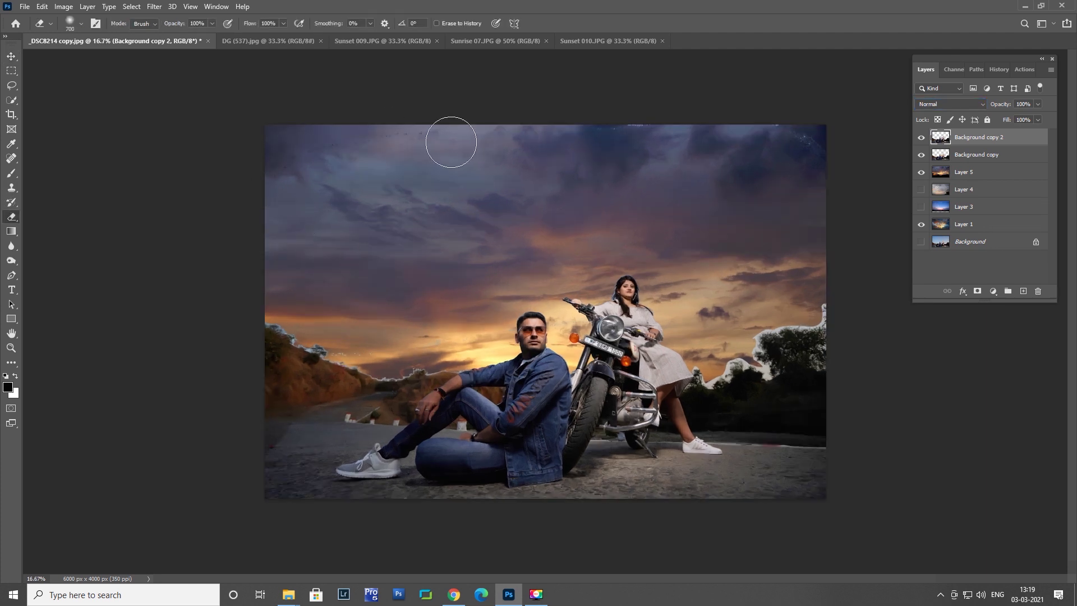
key("ctrl+plus")
key("bracketleft")
key("bracketleft")
key("bracketleft")
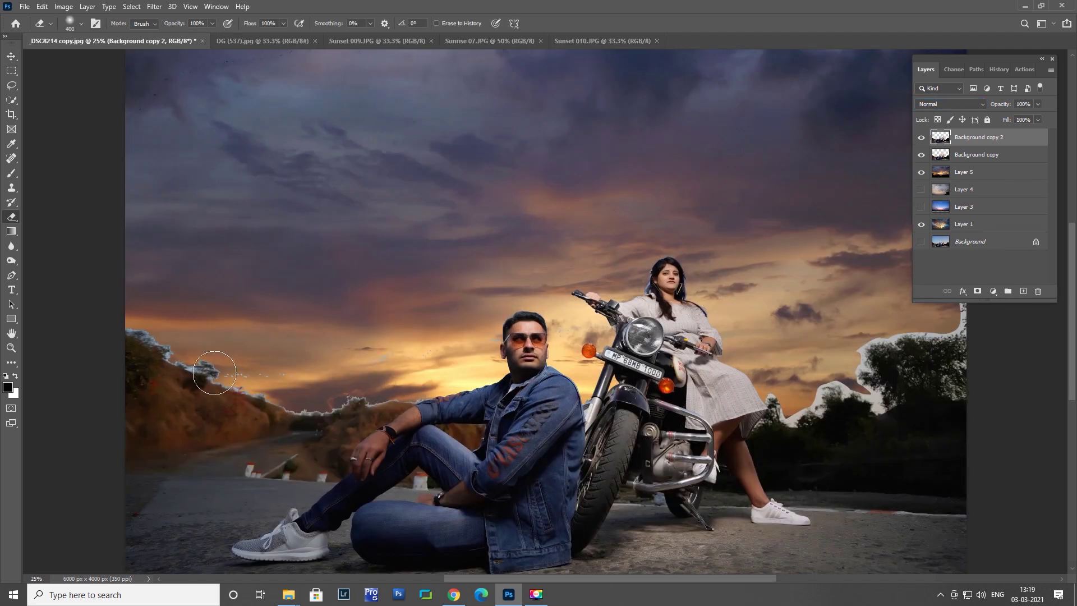
- On Background copy 2, erase the blue specks beside the man's head and the horizon's white fringe
left_click(289, 396, "ctrl")
key("ctrl+plus")
left_click_drag(323, 382, 431, 362)
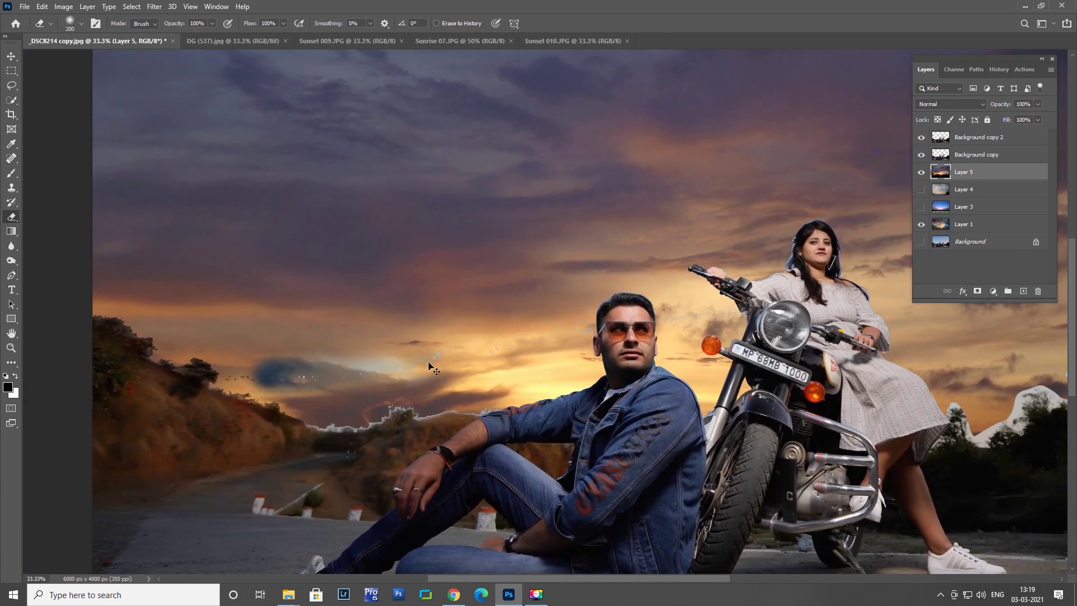
key("alt+bracketright")
key("alt+bracketright")
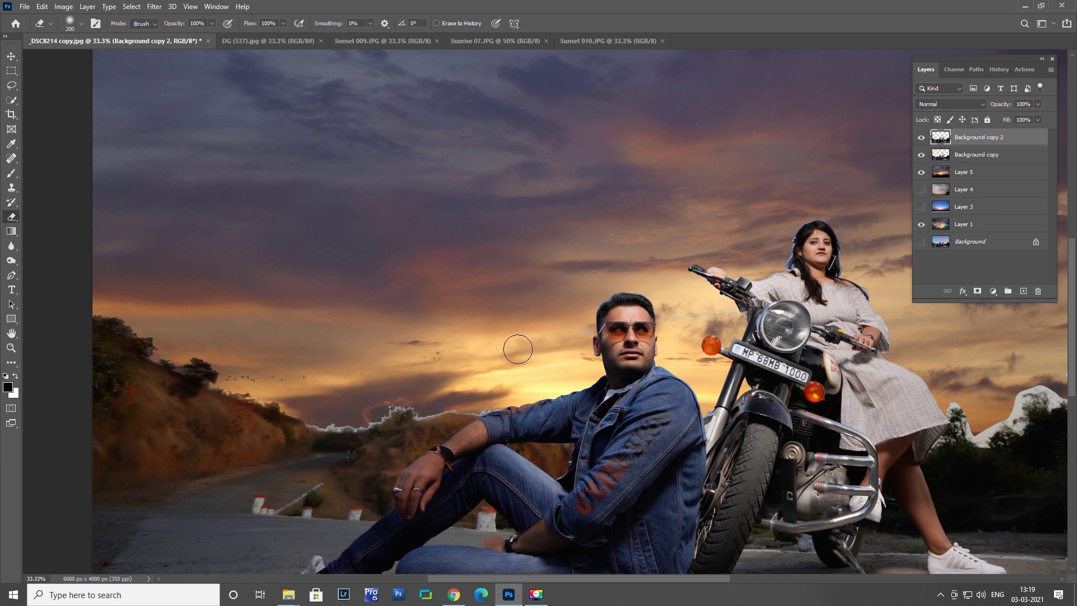
key("ctrl+plus")
key("ctrl+plus")
key("bracketleft")
key("bracketleft")
key("bracketleft")
key("bracketleft")
left_click(625, 347)
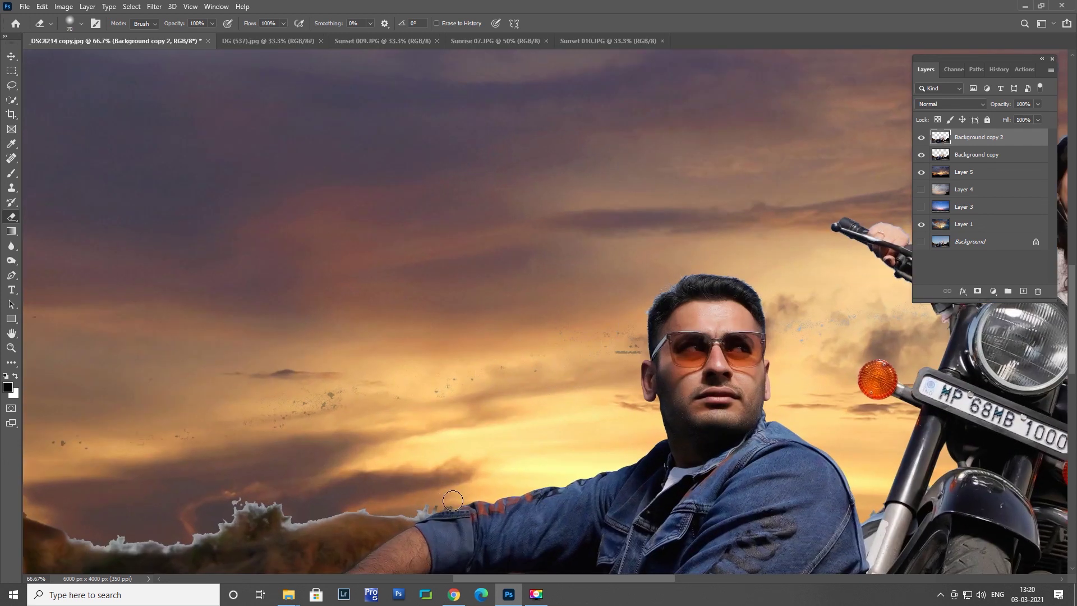
mouse_move(430, 502)
left_mouse_down()
mouse_move(235, 507)
mouse_move(414, 413)
mouse_move(250, 414)
left_mouse_up()
key("bracketright")
key("bracketright")
- Erase the white fringe along the man's hairline with a size-40 eraser
key("bracketleft")
key("bracketleft")
scroll(432, 391, "up", 1, "alt")
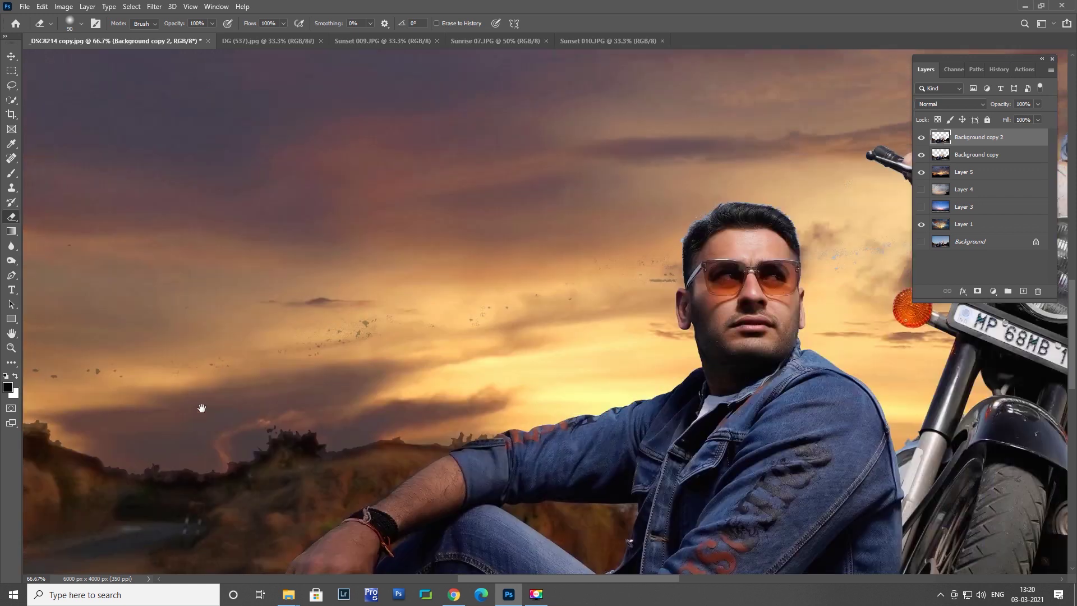
scroll(252, 412, "right", 5)
key("bracketleft")
key("bracketleft")
key("bracketleft")
mouse_move(391, 292)
left_mouse_down()
mouse_move(514, 221)
mouse_move(575, 305)
left_mouse_up()
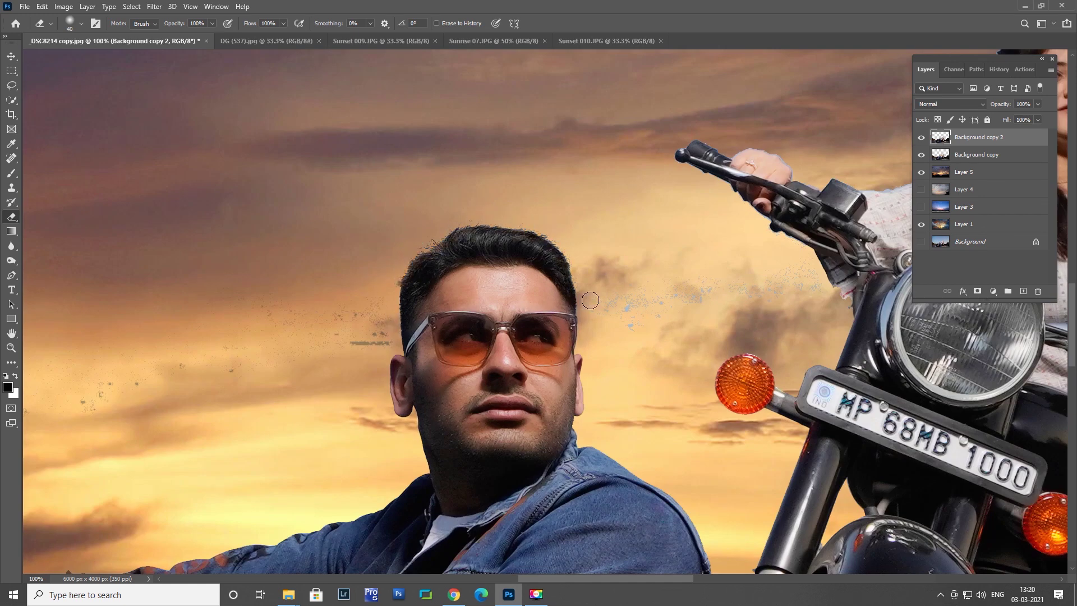
key("bracketleft")
scroll(585, 338, "up", 1, "alt")
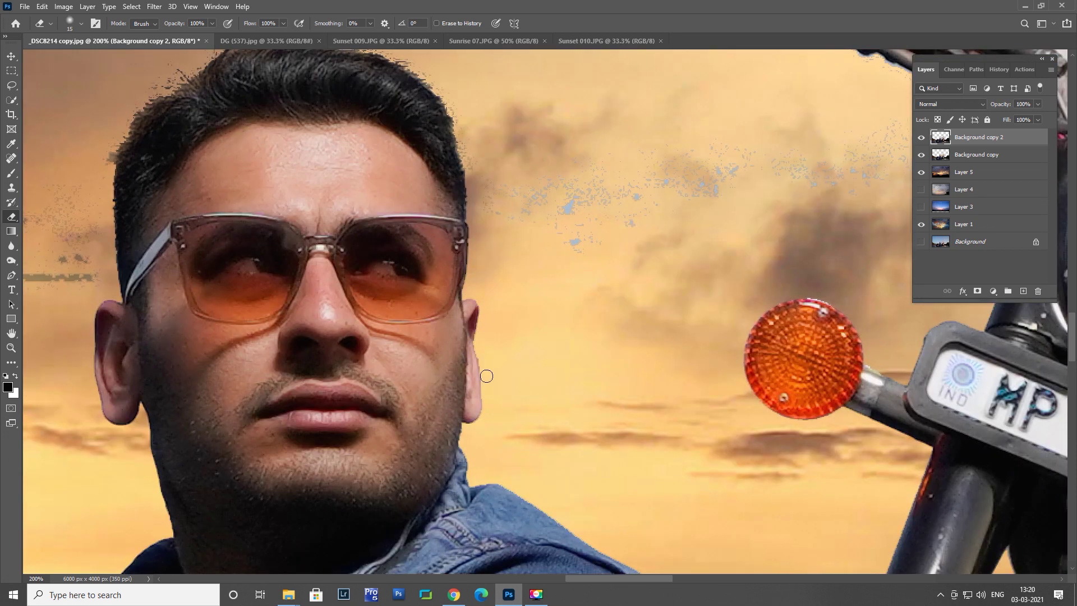
key("bracketright")
key("bracketright")
left_click_drag(584, 164, 378, 264)
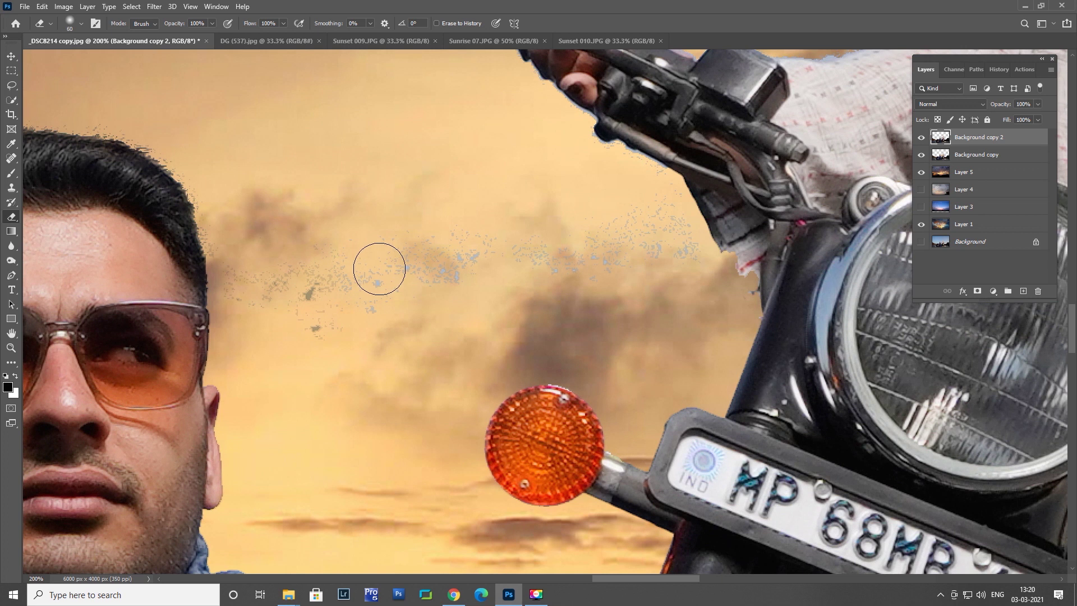
key("bracketleft")
key("bracketleft")
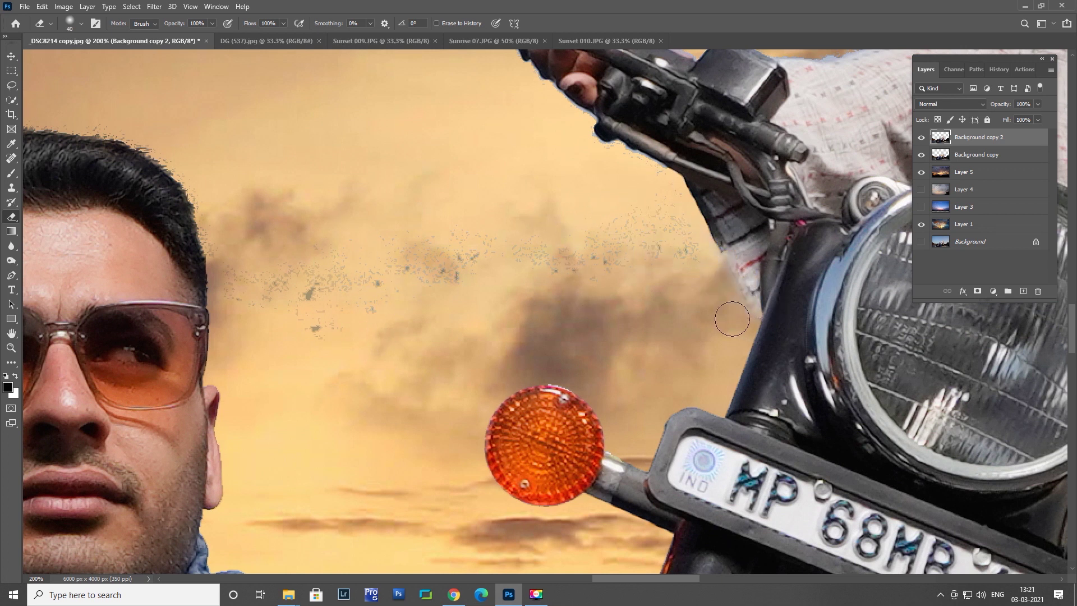
scroll(657, 274, "up", 3)
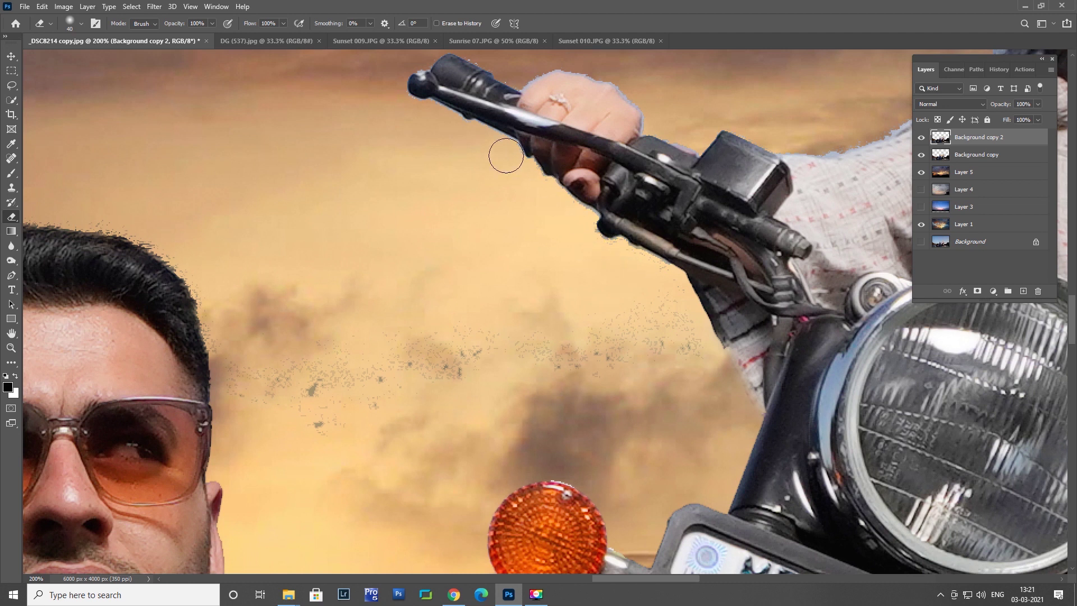
- Erase the bluish fringe along the woman's hair down to her shoulder with a small eraser
left_click_drag(505, 156, 521, 281)
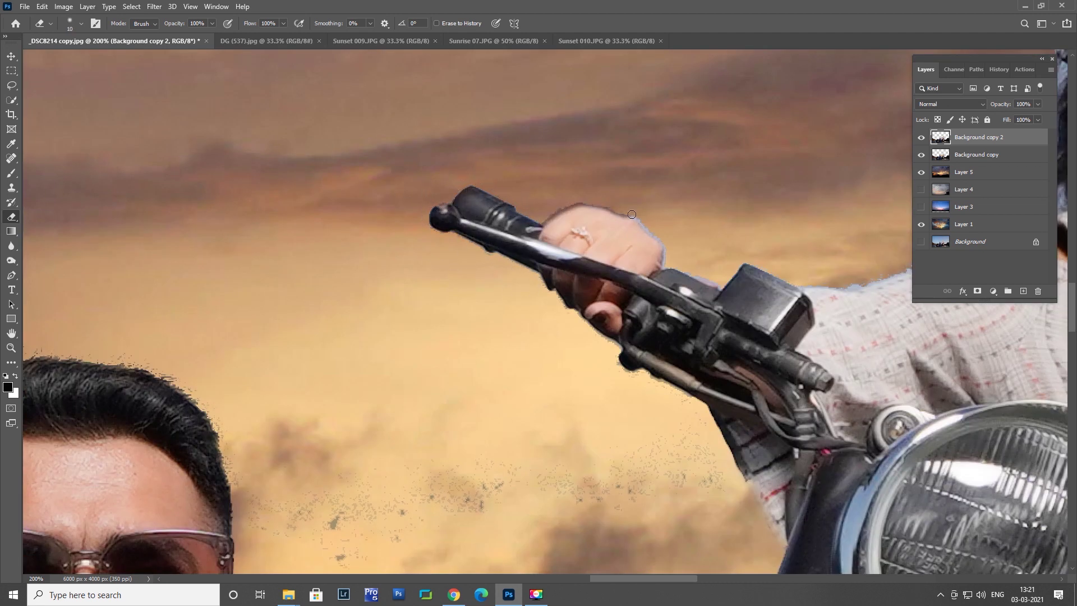
mouse_move(691, 258)
left_mouse_down()
mouse_move(595, 231)
mouse_move(455, 270)
mouse_move(539, 282)
mouse_move(625, 235)
mouse_move(677, 240)
mouse_move(698, 168)
mouse_move(701, 202)
mouse_move(724, 185)
mouse_move(726, 152)
mouse_move(656, 337)
left_mouse_up()
key("bracketright")
key("bracketright")
left_click_drag(662, 288, 669, 195)
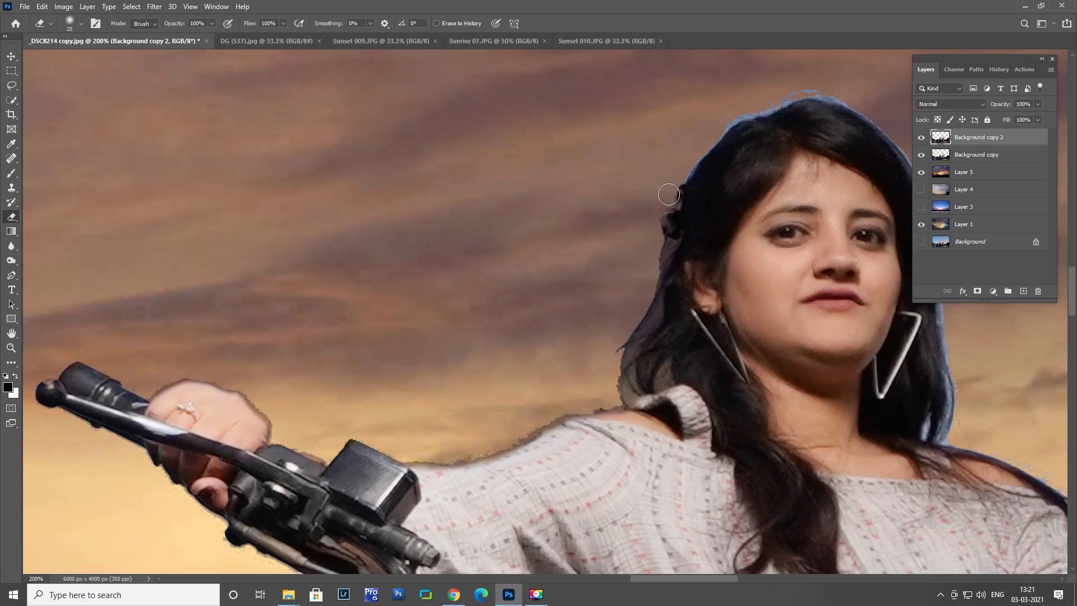
mouse_move(703, 143)
left_mouse_down()
mouse_move(785, 96)
mouse_move(421, 104)
left_mouse_up()
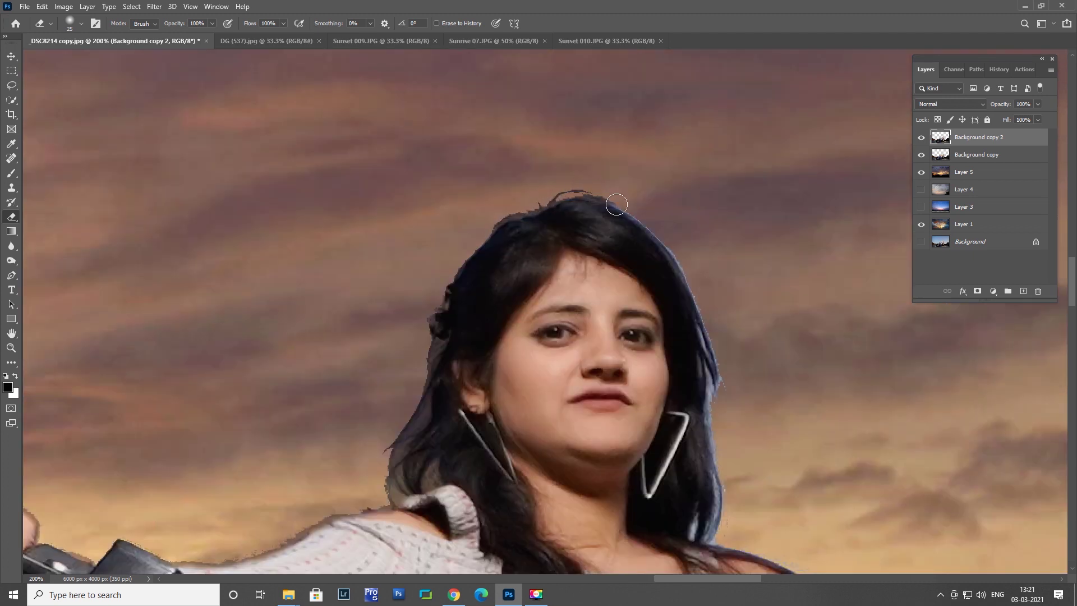
key("bracketleft")
mouse_move(544, 157)
left_mouse_down()
mouse_move(580, 323)
mouse_move(583, 404)
mouse_move(598, 414)
left_mouse_up()
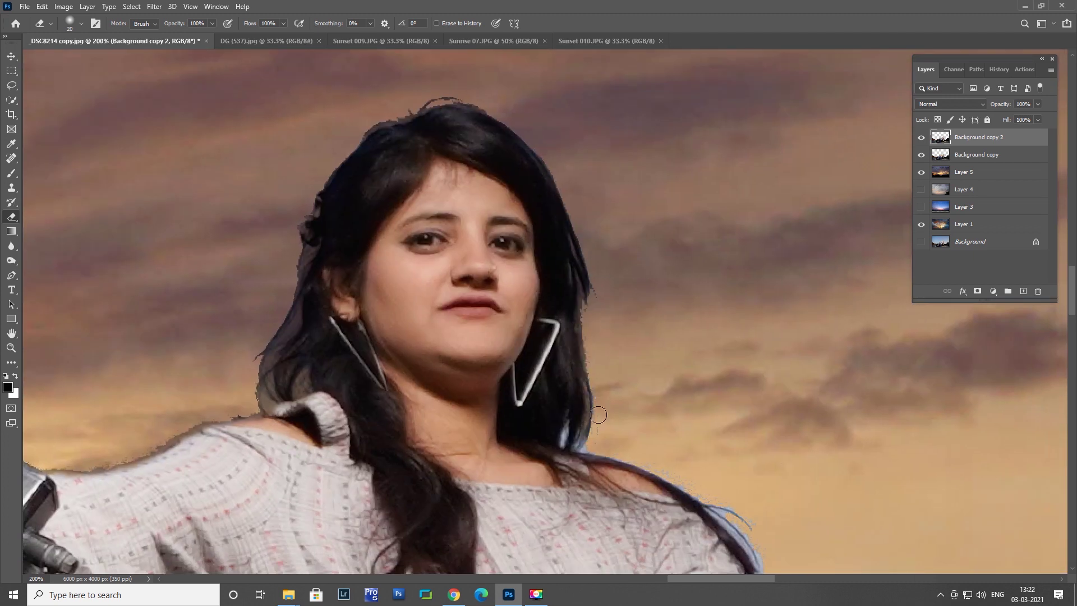
mouse_move(560, 445)
left_mouse_down()
mouse_move(697, 493)
mouse_move(441, 323)
mouse_move(539, 416)
left_mouse_up()
key("bracketright")
- Erase the pale halo around the tree bump, skirt edge and right-hand trees
scroll(539, 416, "down", 3)
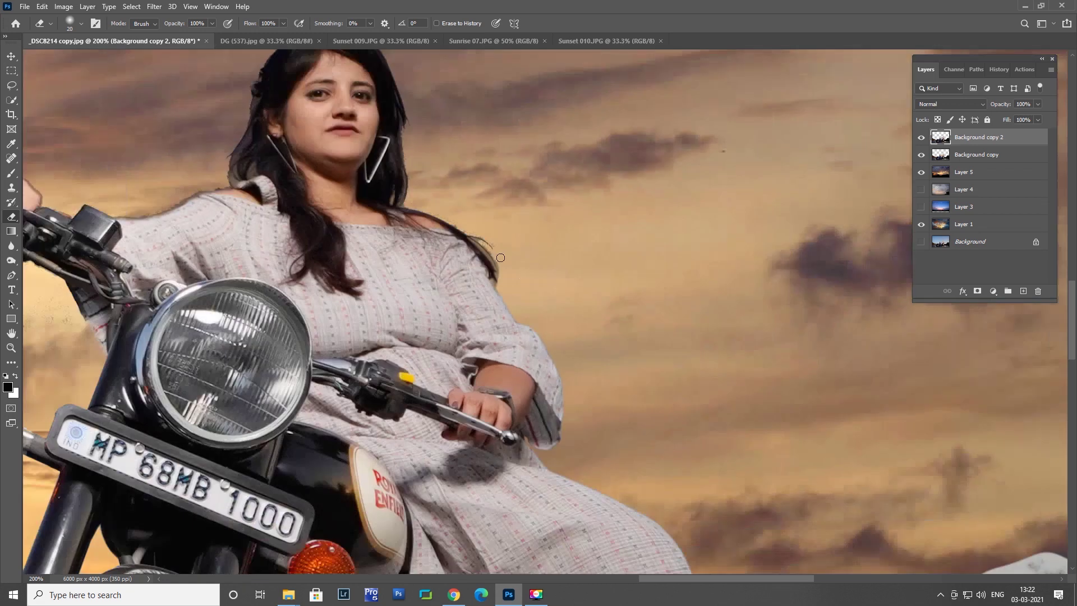
scroll(373, 257, "up", 2)
key("bracketright")
key("bracketright")
key("bracketright")
key("bracketright")
left_click_drag(436, 376, 460, 382)
mouse_move(418, 461)
left_mouse_down()
mouse_move(395, 485)
mouse_move(466, 393)
left_mouse_up()
key("bracketright")
key("bracketright")
key("bracketright")
mouse_move(493, 465)
left_mouse_down()
mouse_move(542, 438)
mouse_move(617, 427)
mouse_move(656, 359)
mouse_move(371, 404)
mouse_move(521, 404)
mouse_move(572, 449)
mouse_move(601, 450)
mouse_move(510, 294)
mouse_move(595, 320)
mouse_move(445, 301)
mouse_move(540, 240)
left_mouse_up()
key("bracketright")
key("bracketright")
key("bracketright")
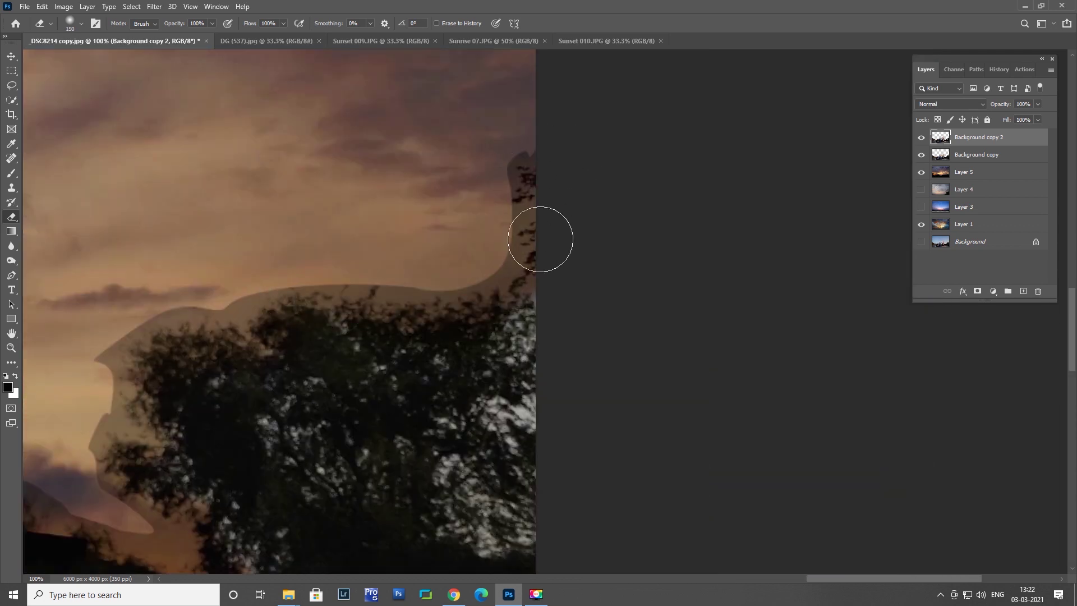
scroll(533, 263, "down", 3)
key("ctrl+minus")
key("ctrl+minus")
key("ctrl+minus")
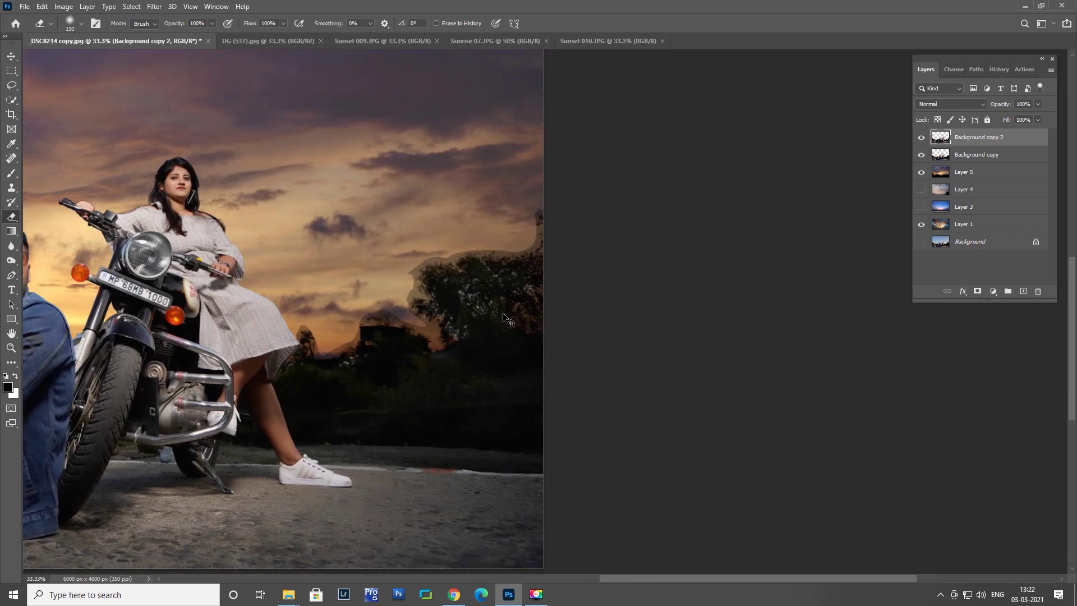
scroll(508, 320, "left", 5)
- Nudge the Layer 5 sunset sky slightly lower with Free Transform and commit it
left_click(963, 172)
key("ctrl+minus")
key("v")
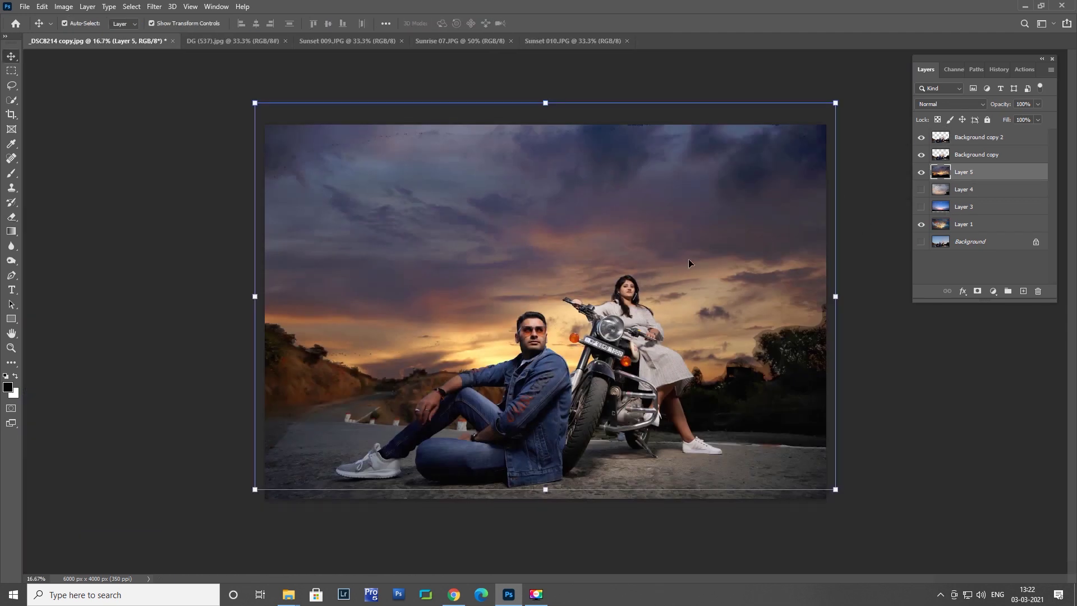
key("ctrl+t")
left_click_drag(717, 223, 703, 102)
key("Return")
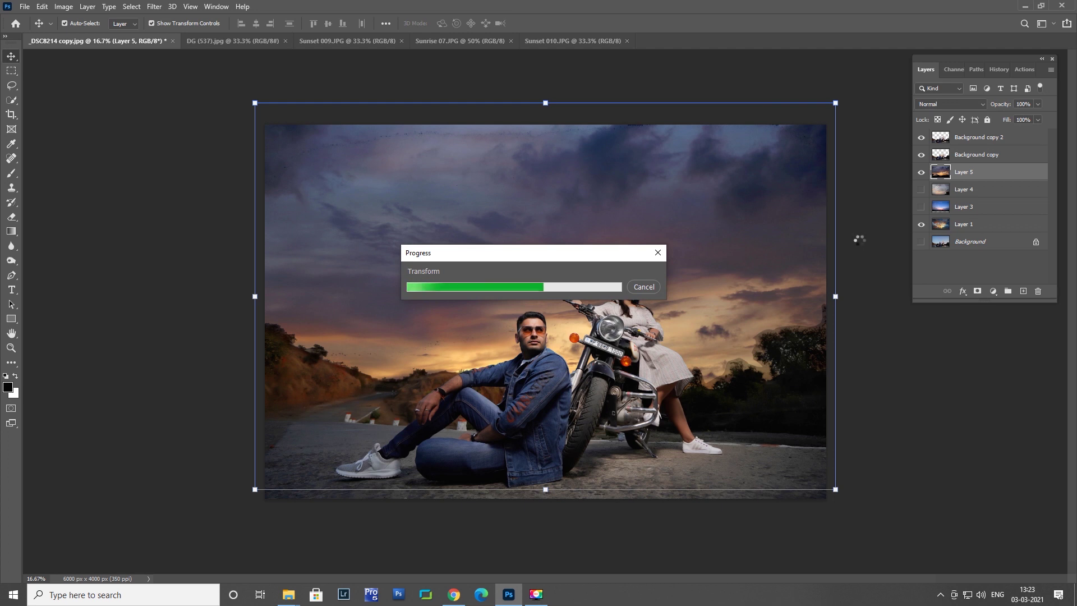
key("e")
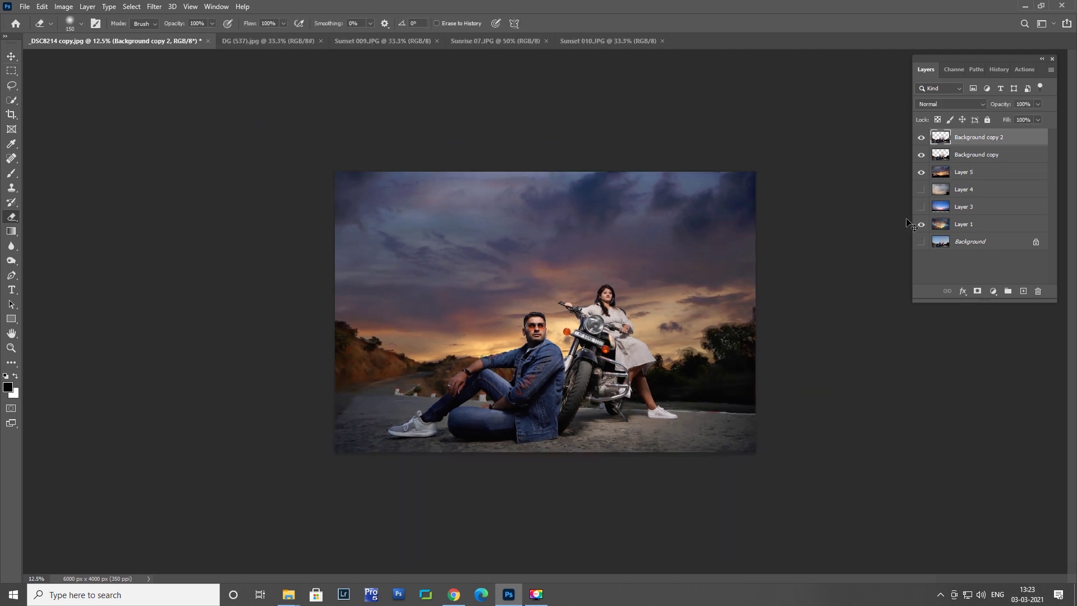
left_click(979, 137)
key("ctrl+plus")
key("ctrl+plus")
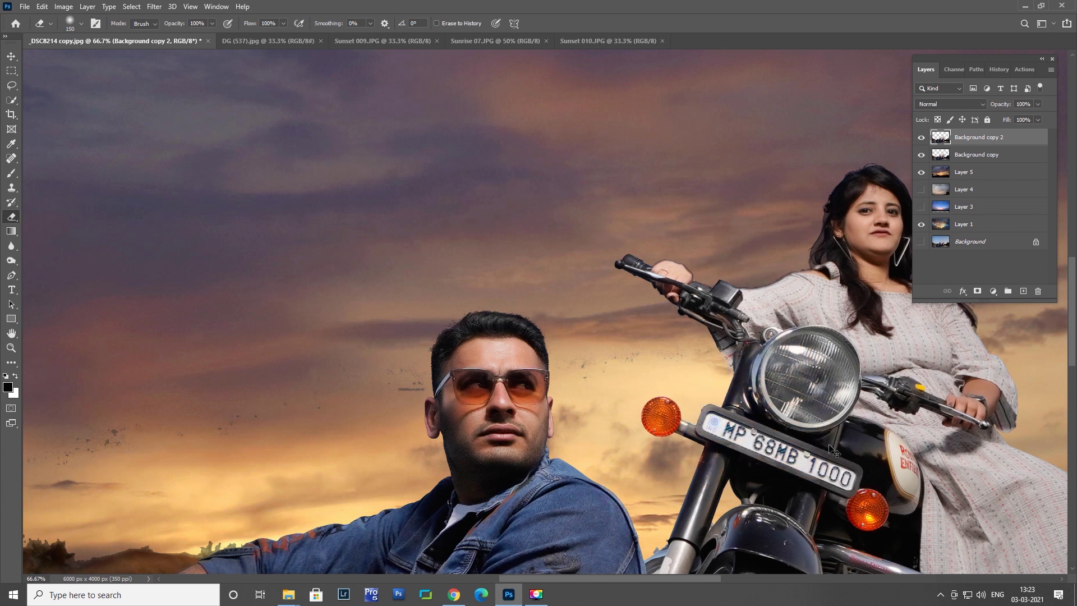
left_click_drag(652, 451, 641, 262)
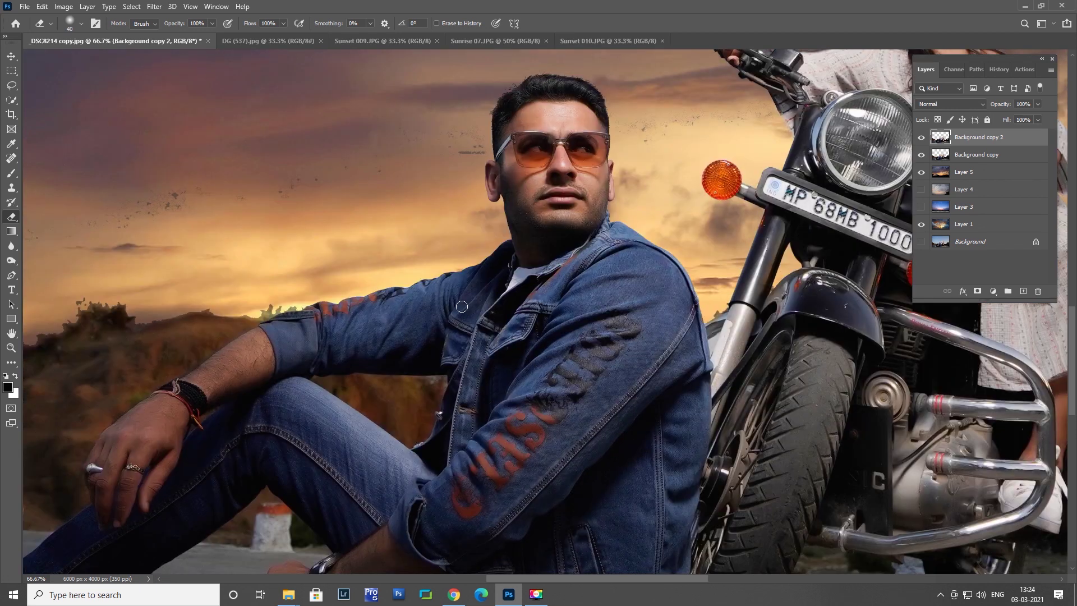
key("ctrl+minus")
key("ctrl+minus")
key("ctrl+minus")
- Apply Levels to the Background copy layer, sampling the white point from the image
left_click(976, 155)
key("ctrl+l")
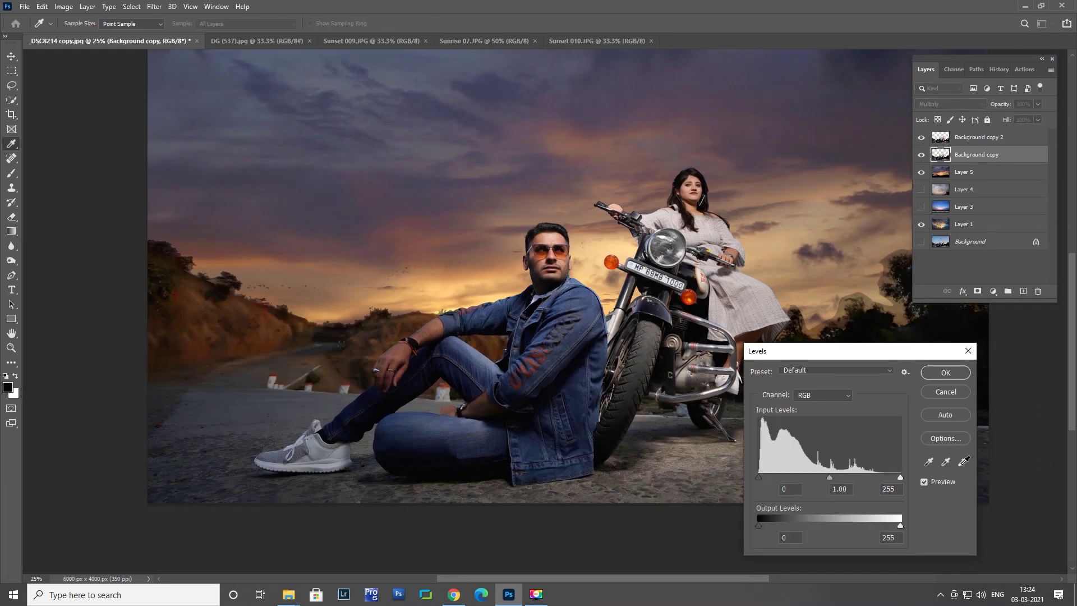
left_click(842, 307)
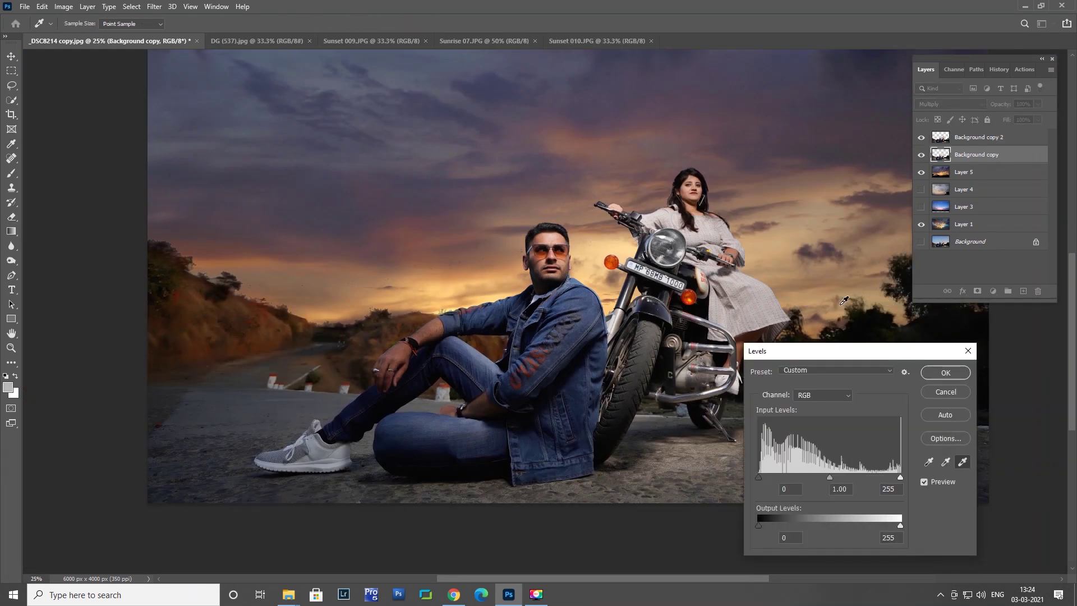
key("ctrl+plus")
key("ctrl+plus")
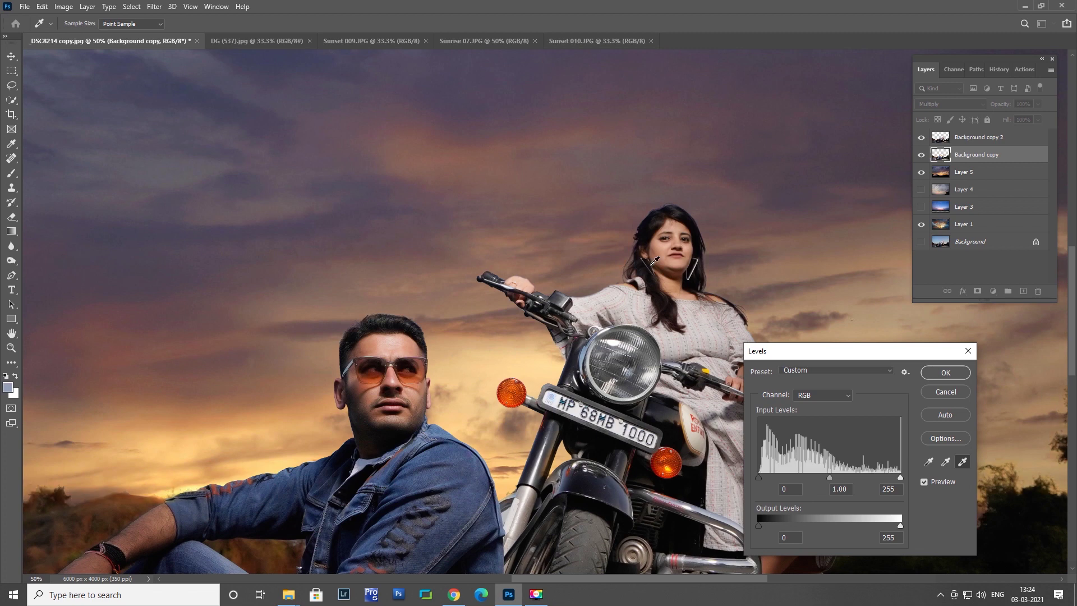
key("Return")
- Scroll around the composite to inspect the Levels result
key("e")
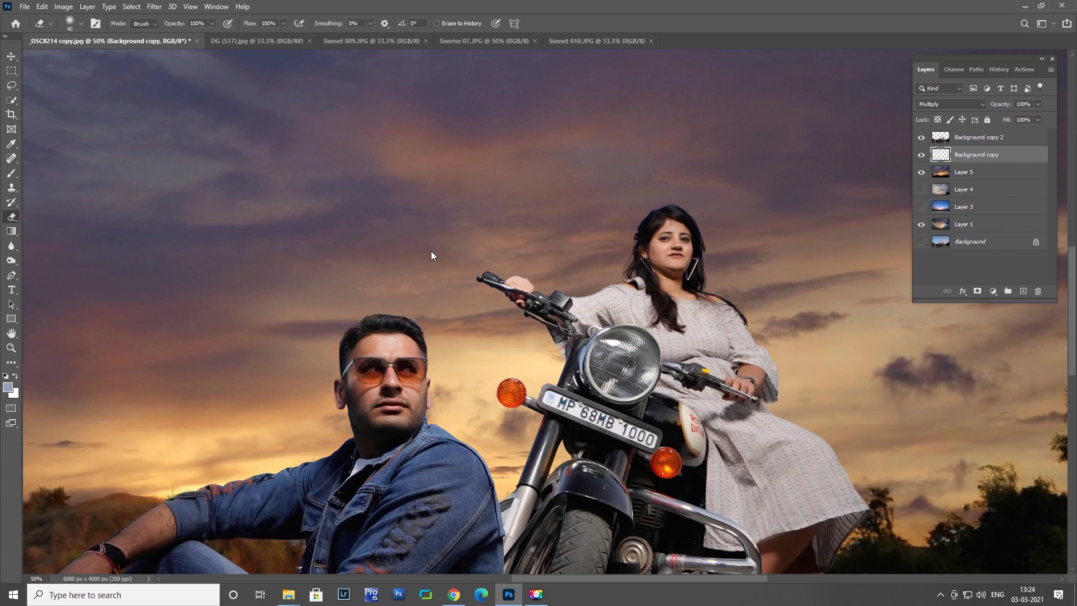
scroll(406, 317, "down", 2)
scroll(404, 202, "down", 1)
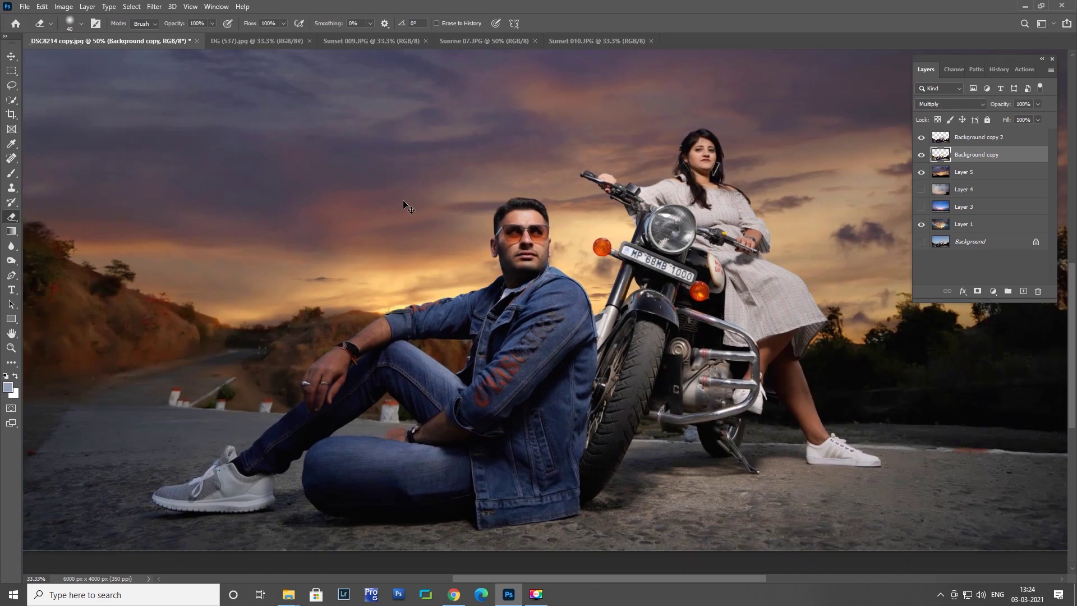
scroll(695, 180, "up", 4)
scroll(695, 180, "down", 1)
scroll(627, 314, "down", 1)
scroll(627, 314, "down", 1)
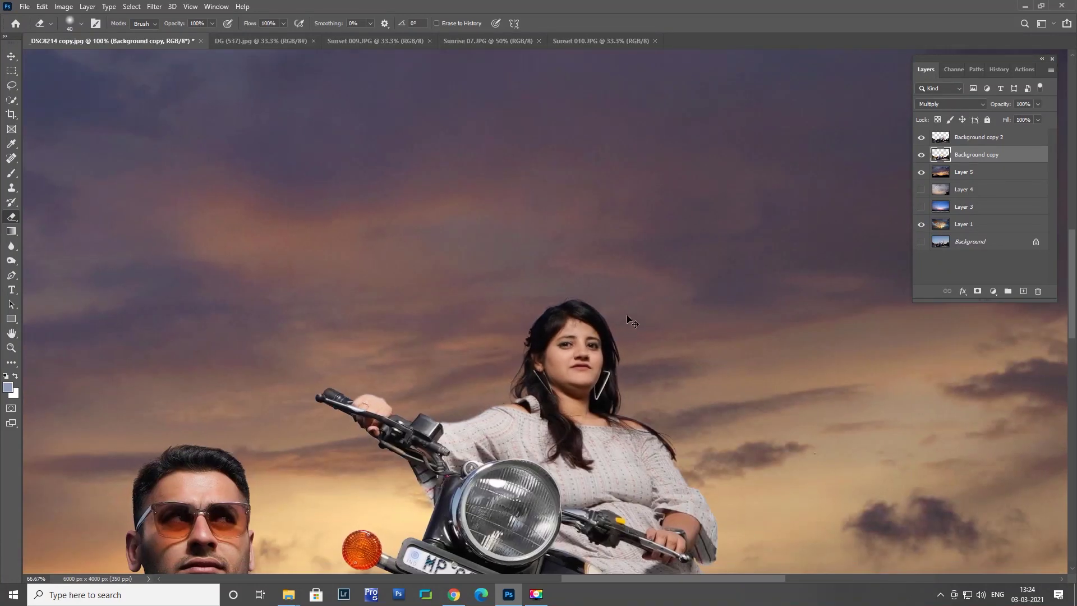
scroll(627, 315, "down", 1)
scroll(621, 329, "down", 1)
scroll(624, 332, "up", 2)
key("alt+bracketright")
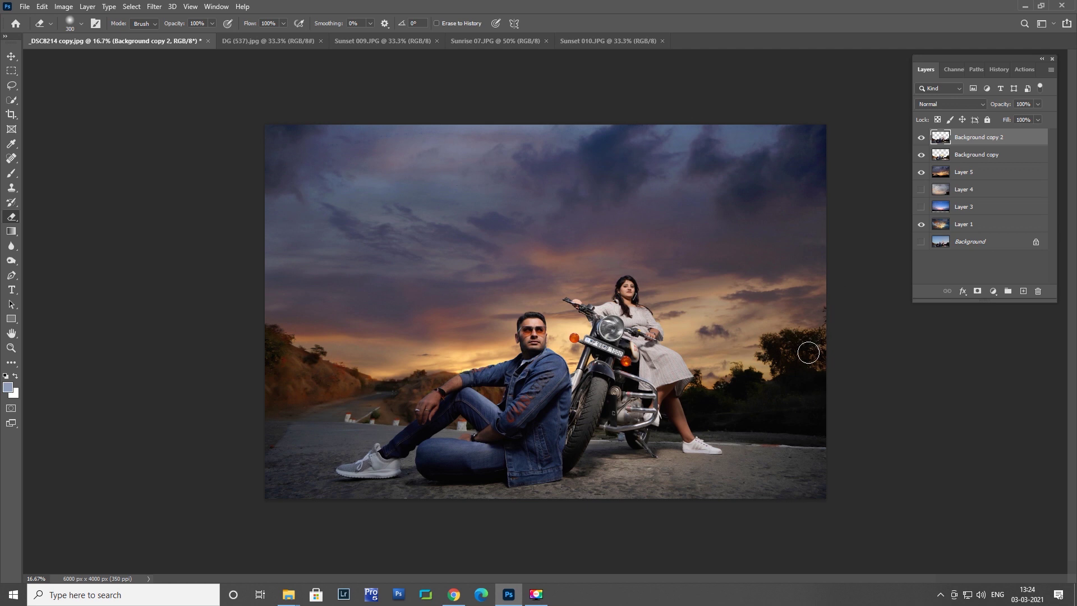
scroll(831, 368, "down", 1)
scroll(538, 337, "up", 1)
key("v")
scroll(892, 275, "down", 1)
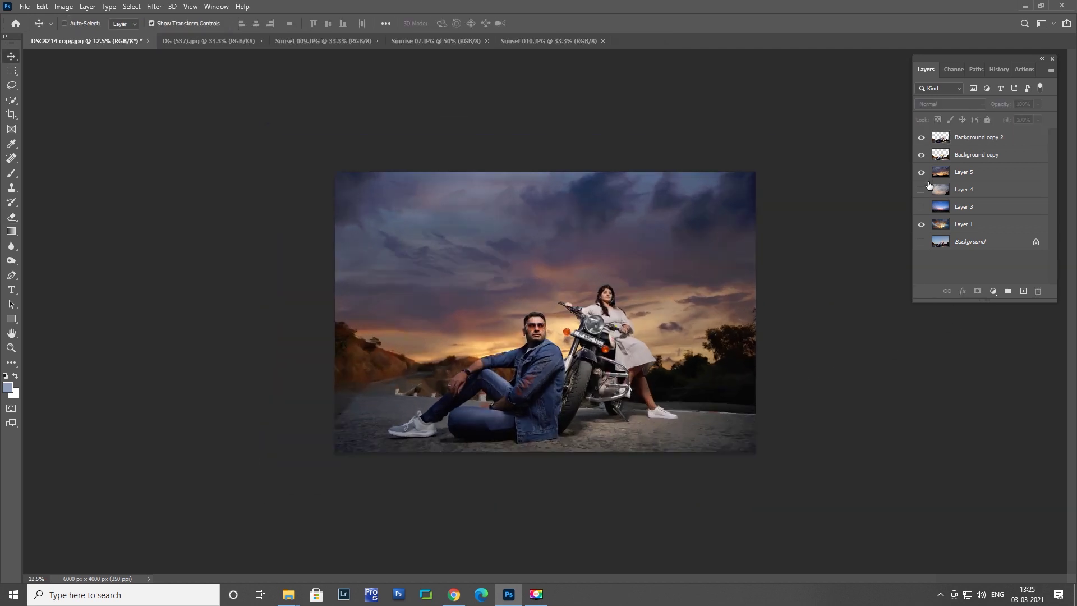
- Hide Layer 4 and toggle the Layer 5 sunset sky on and off to compare skies
left_click(920, 189)
left_click(920, 172)
scroll(920, 175, "down", 1)
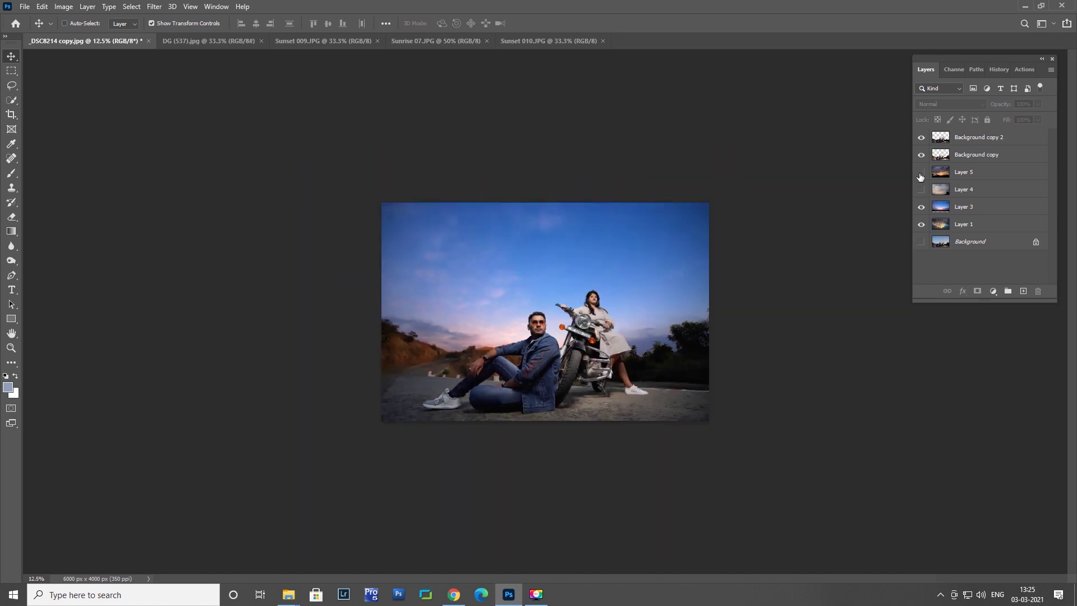
key("ctrl+plus")
left_click(920, 172)
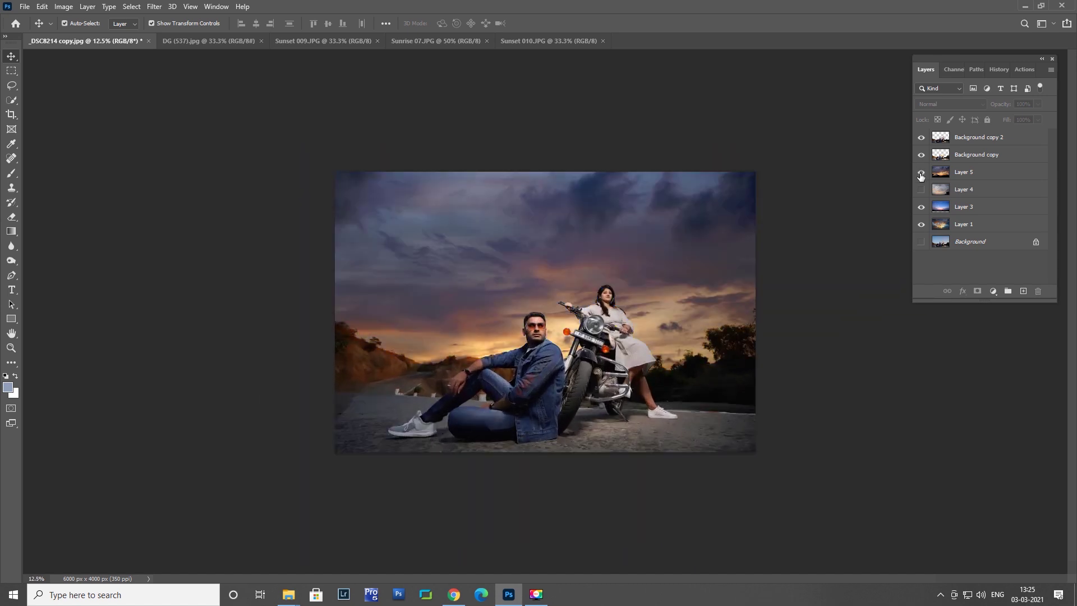
key("ctrl+minus")
key("ctrl+minus")
left_click(920, 172)
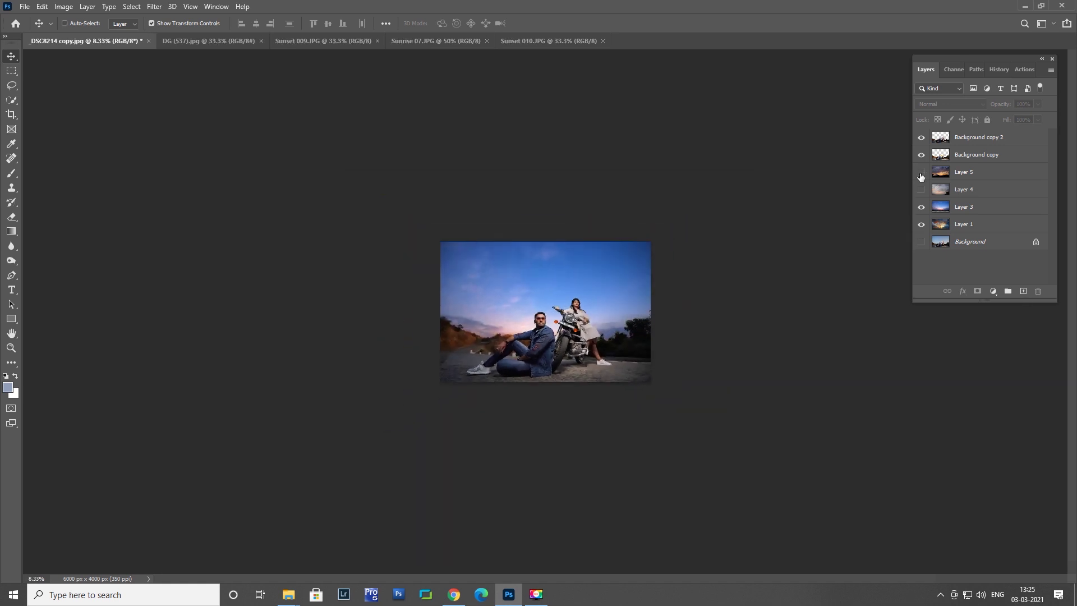
key("ctrl+plus")
key("ctrl+plus")
key("ctrl+plus")
left_click(921, 173)
key("ctrl+minus")
key("ctrl+minus")
- Fit the whole image in view and add a Gradient Fill layer above Background copy 2
left_click(997, 176)
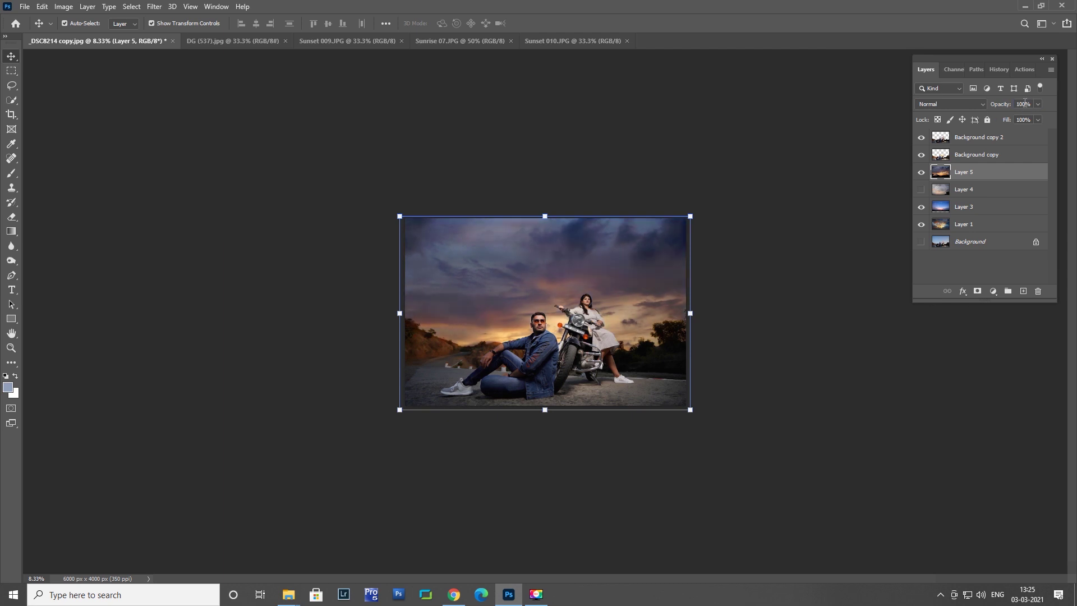
left_click(841, 221)
key("ctrl+minus")
key("ctrl+minus")
key("ctrl+minus")
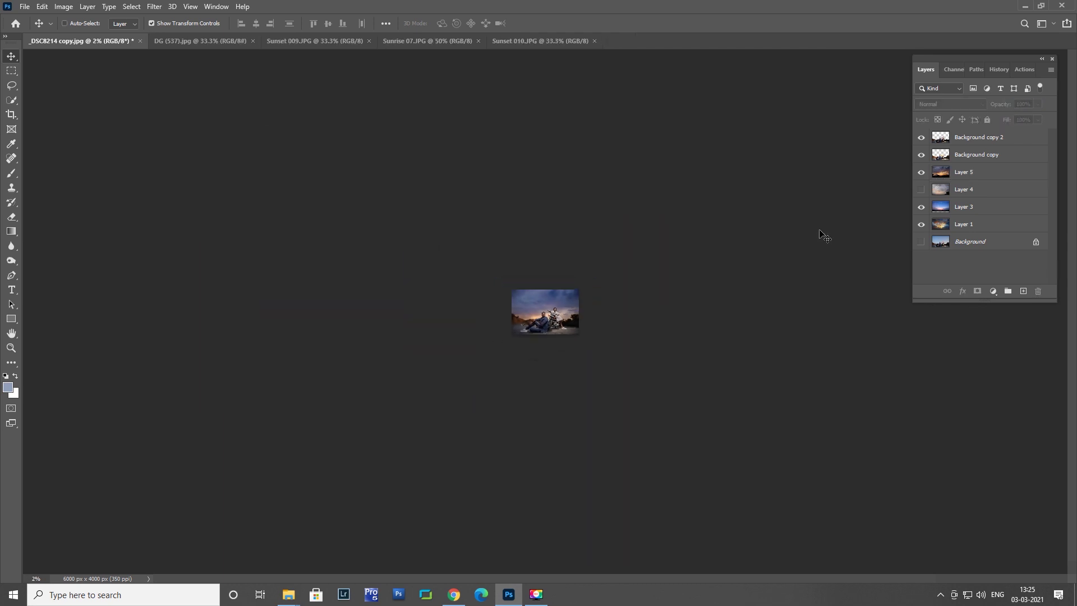
key("ctrl+plus")
key("ctrl+plus")
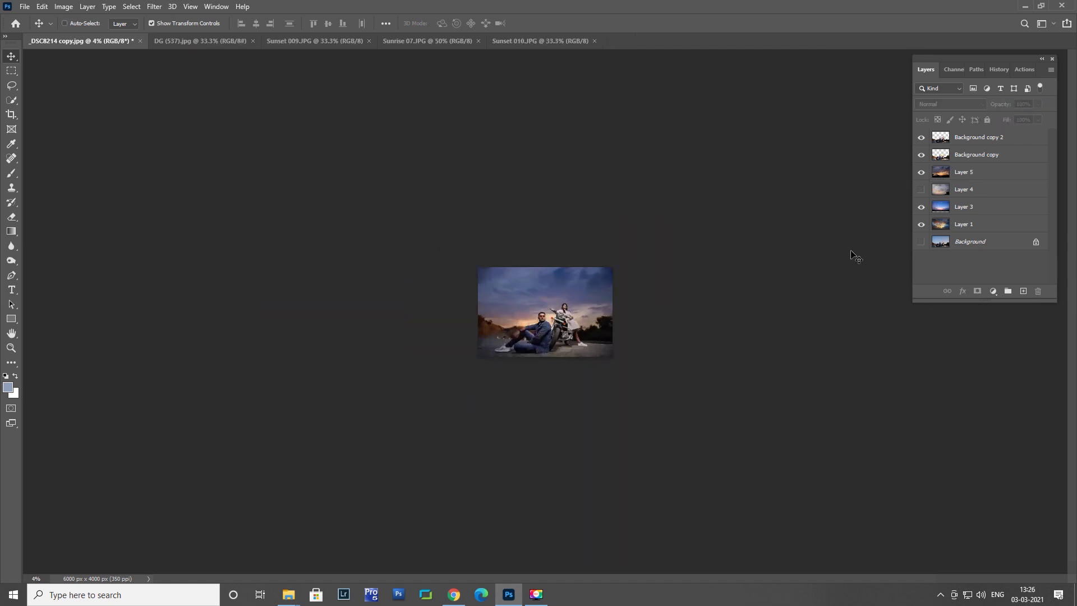
key("ctrl+plus")
key("ctrl+plus")
key("ctrl+plus")
key("ctrl+plus")
key("ctrl+plus")
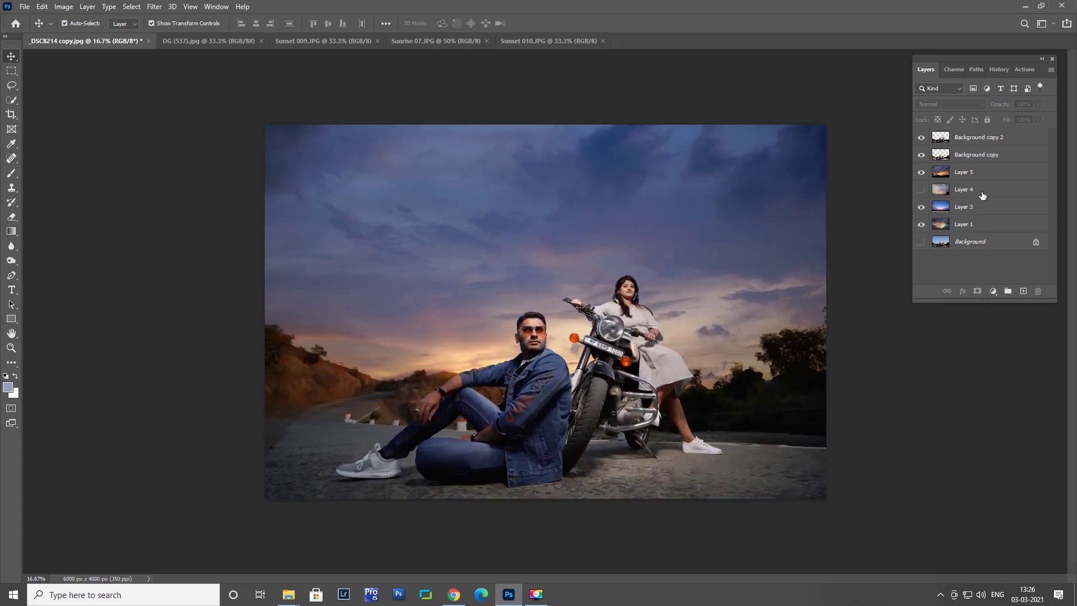
left_click(1024, 139)
left_click(993, 291)
left_click(1001, 315)
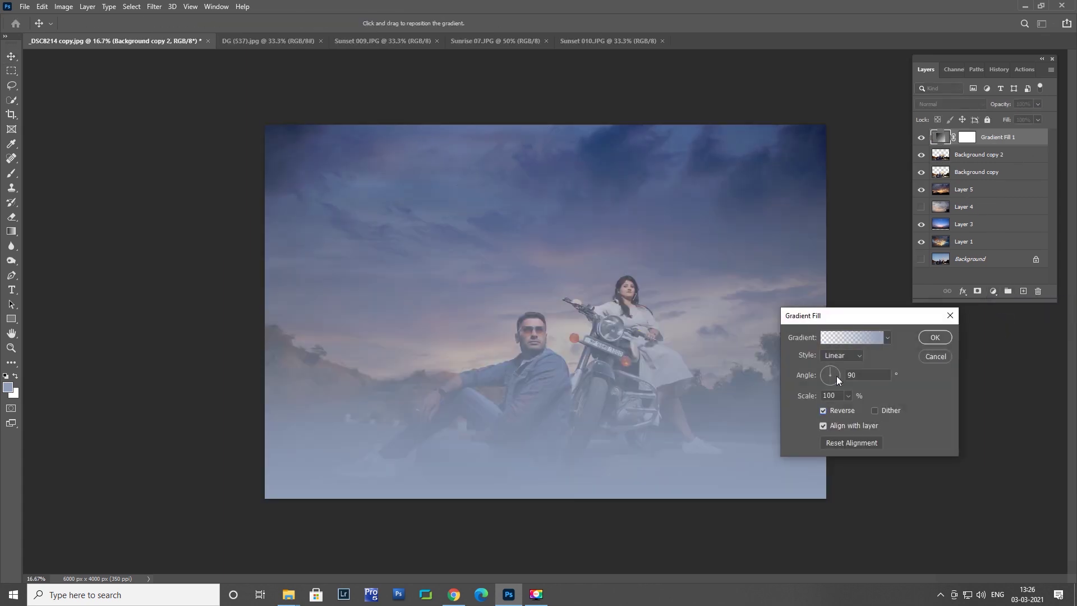
- Make the gradient fill radial and set its left colour stop to black
left_click(841, 355)
left_click(840, 374)
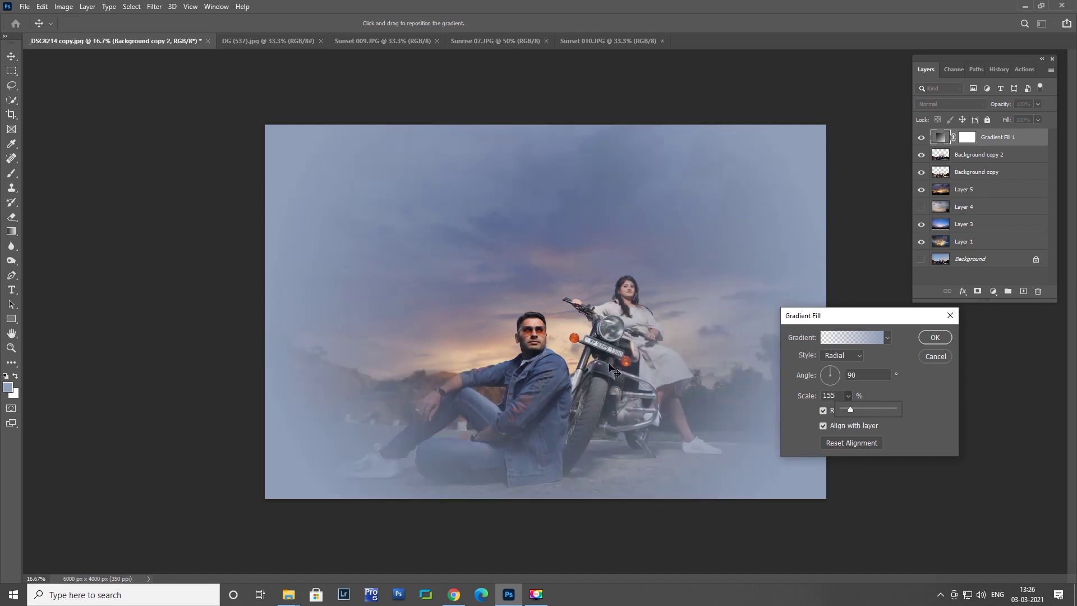
left_click_drag(640, 336, 652, 335)
left_click(851, 337)
double_click(741, 448)
left_click(751, 422)
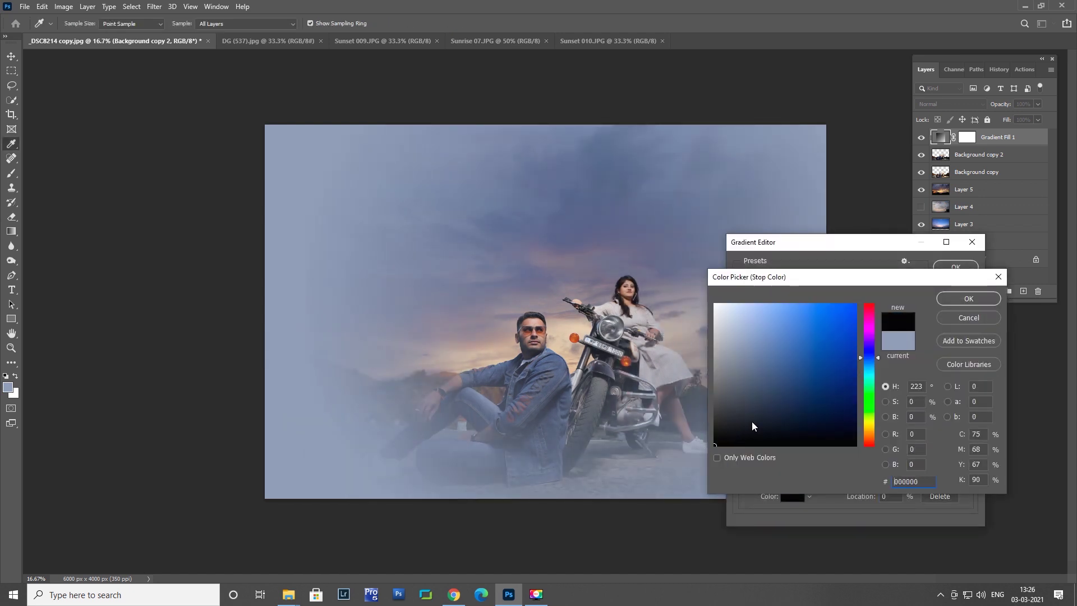
key("Return")
- Set the right stop to black and scale the radial gradient to 210%, centred on the couple
left_click(792, 496)
left_click(729, 438)
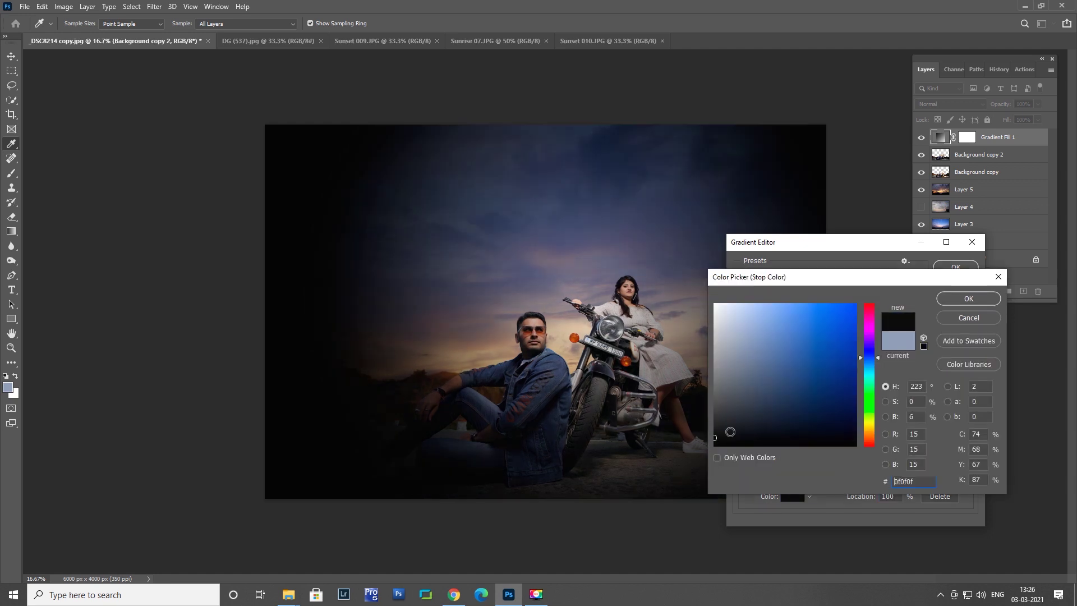
key("Return")
key("Return")
left_click(848, 395)
left_click_drag(850, 408, 852, 409)
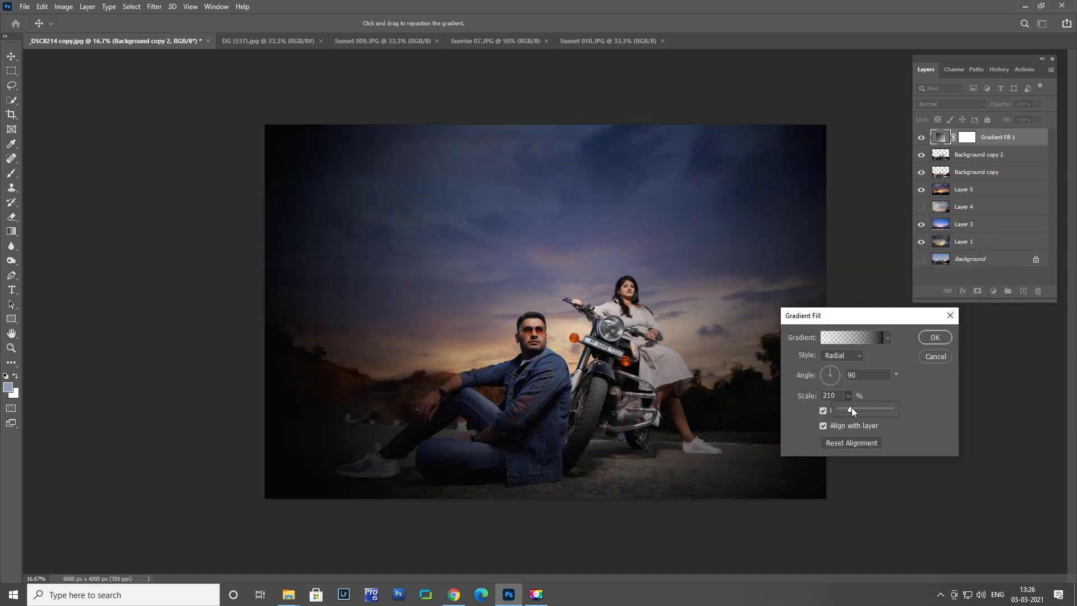
left_click_drag(633, 337, 636, 339)
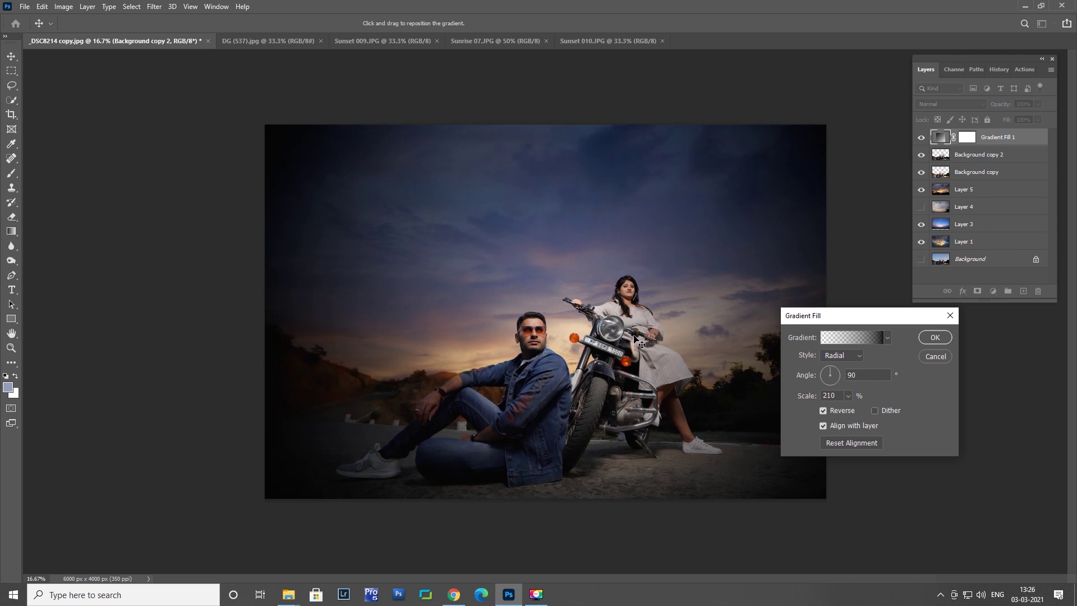
left_click(928, 339)
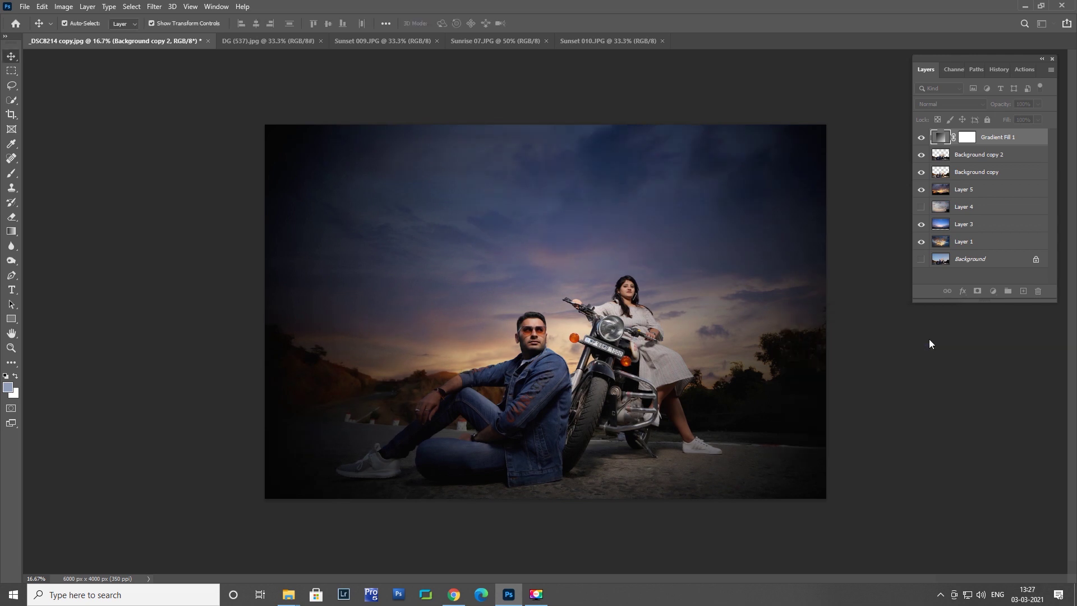
- Set the Gradient Fill 1 vignette's blend mode to Soft Light
left_click(954, 104)
left_click(928, 232)
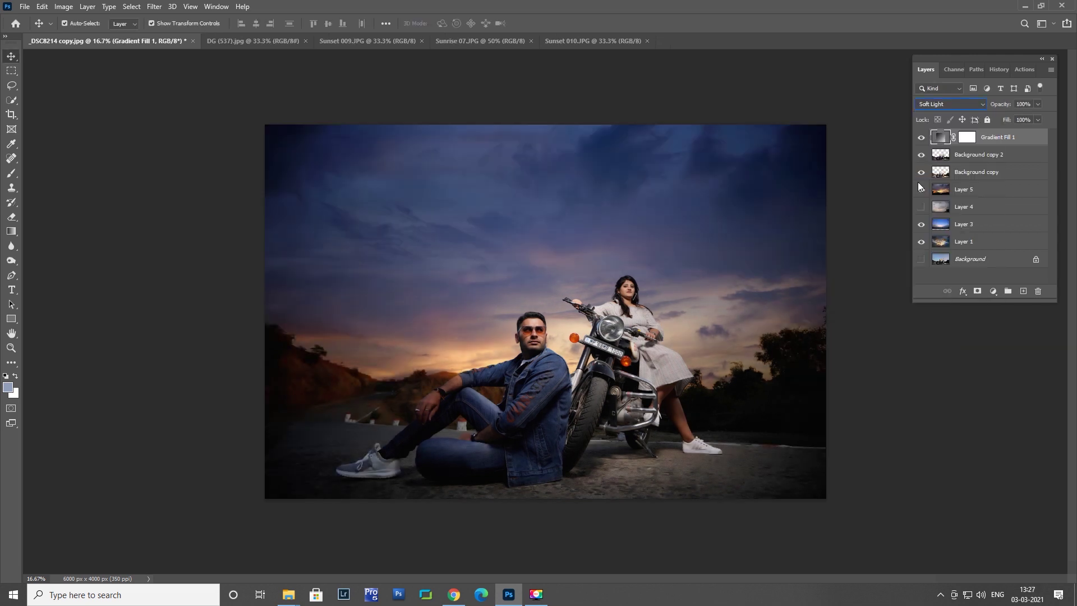
left_click(866, 203)
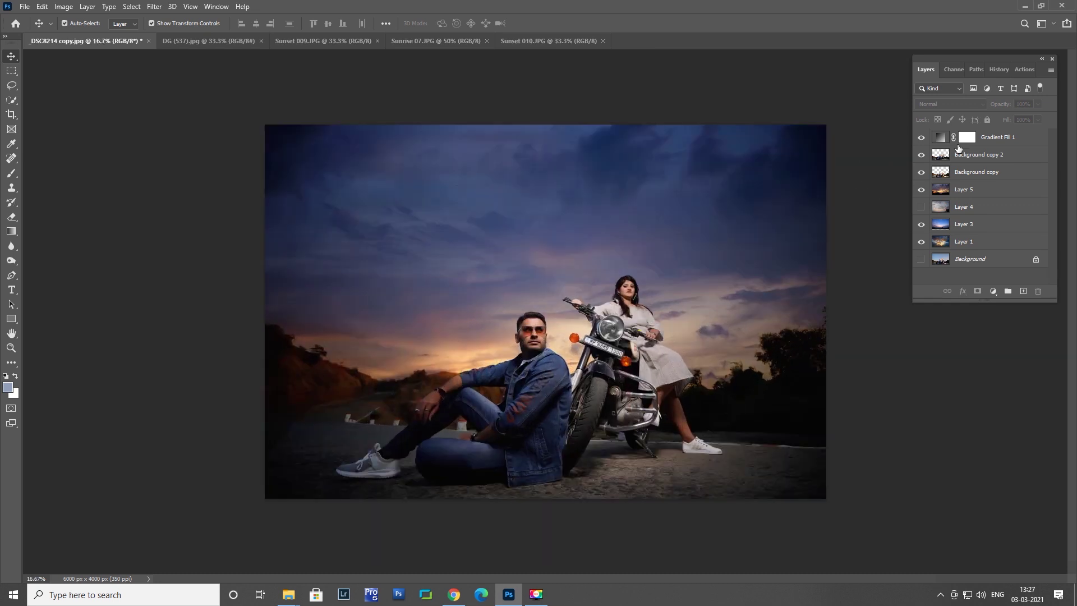
left_click(995, 140)
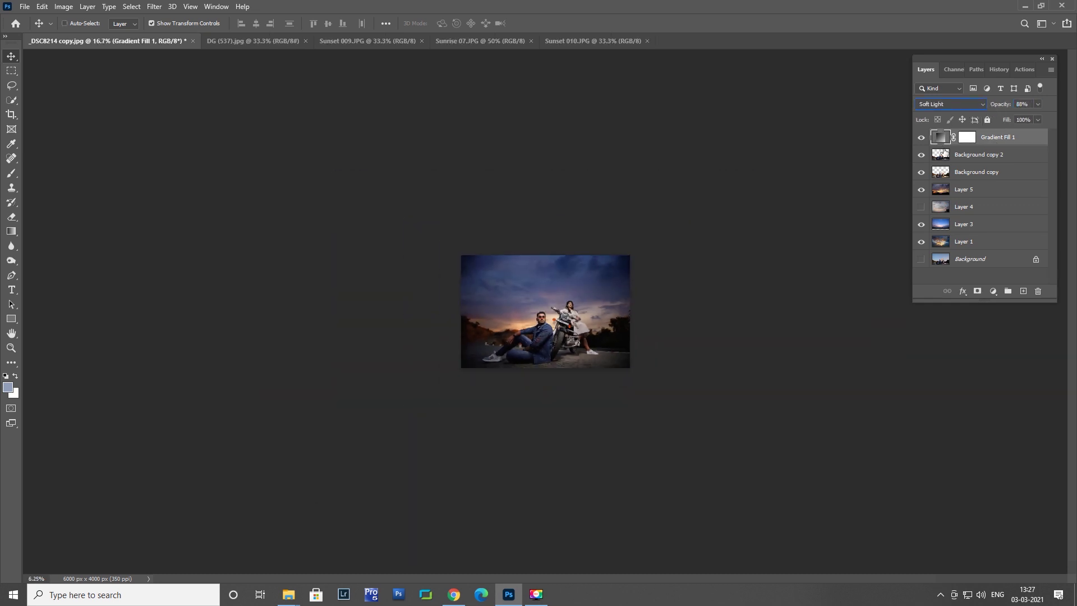
left_click(992, 291)
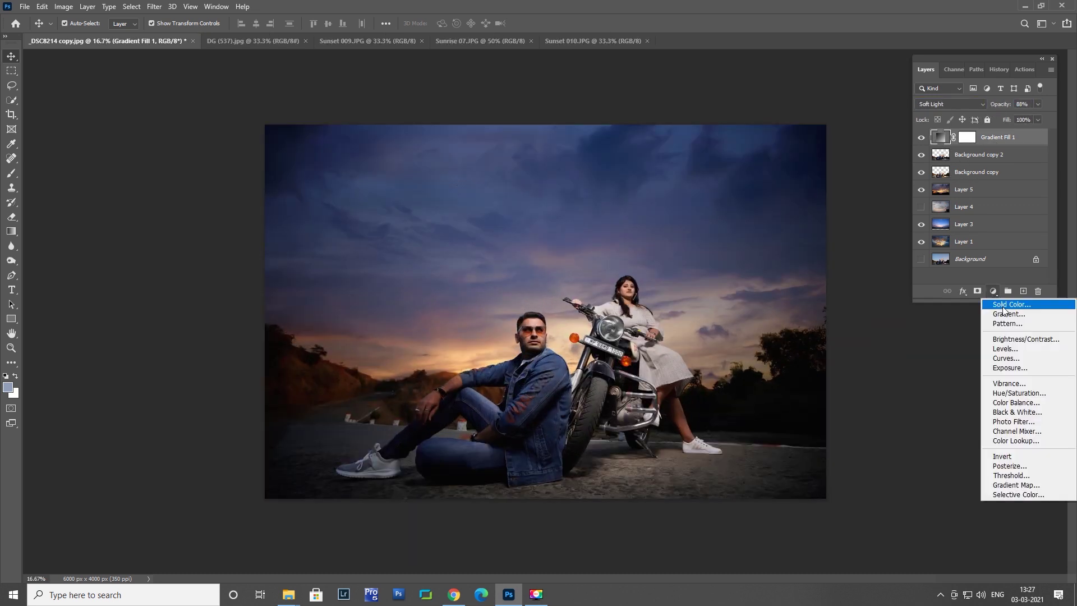
- Add a Vibrance layer with slightly negative vibrance and a Hue/Saturation layer at Lightness -16
left_click(1009, 384)
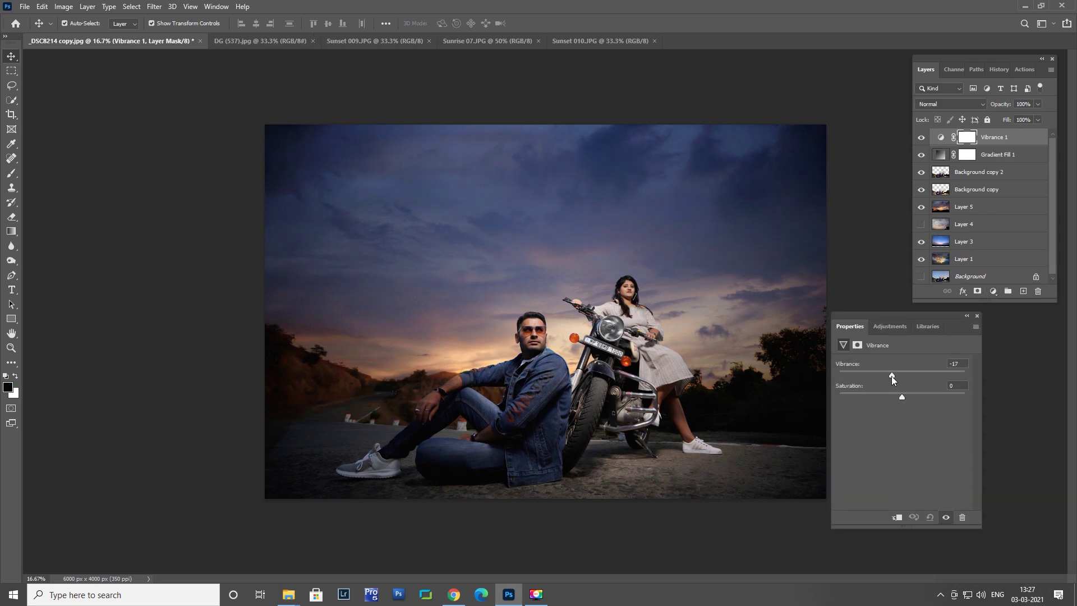
left_click_drag(894, 375, 896, 376)
left_click(978, 316)
left_click(993, 291)
left_click(999, 392)
left_click_drag(894, 448, 892, 450)
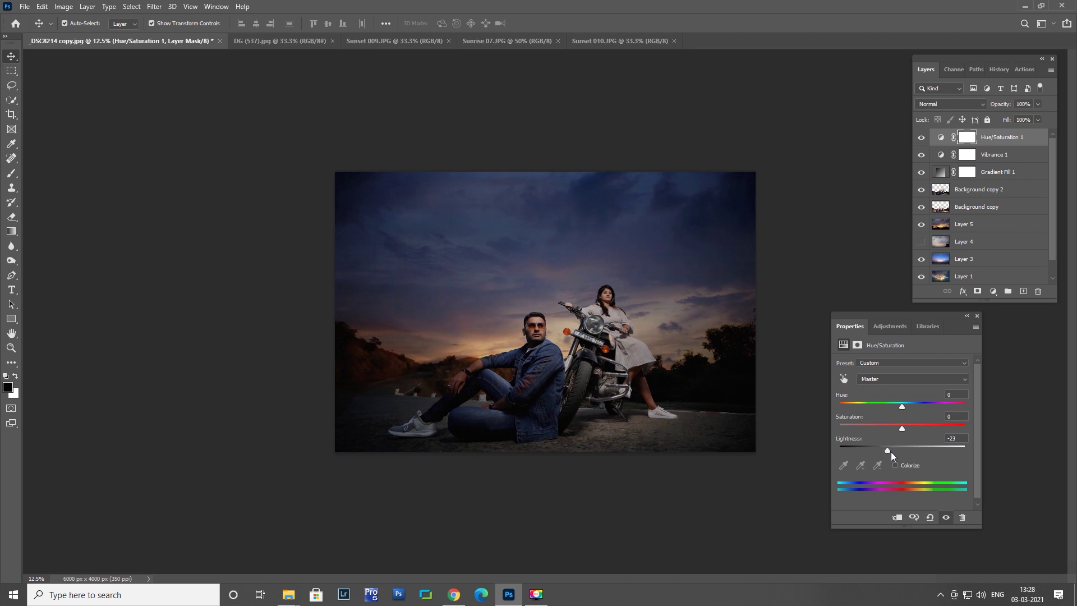
left_click(976, 315)
- Paint black on the Hue/Saturation mask around the man and bike to keep them brighter
key("b")
left_click_drag(577, 387, 526, 362)
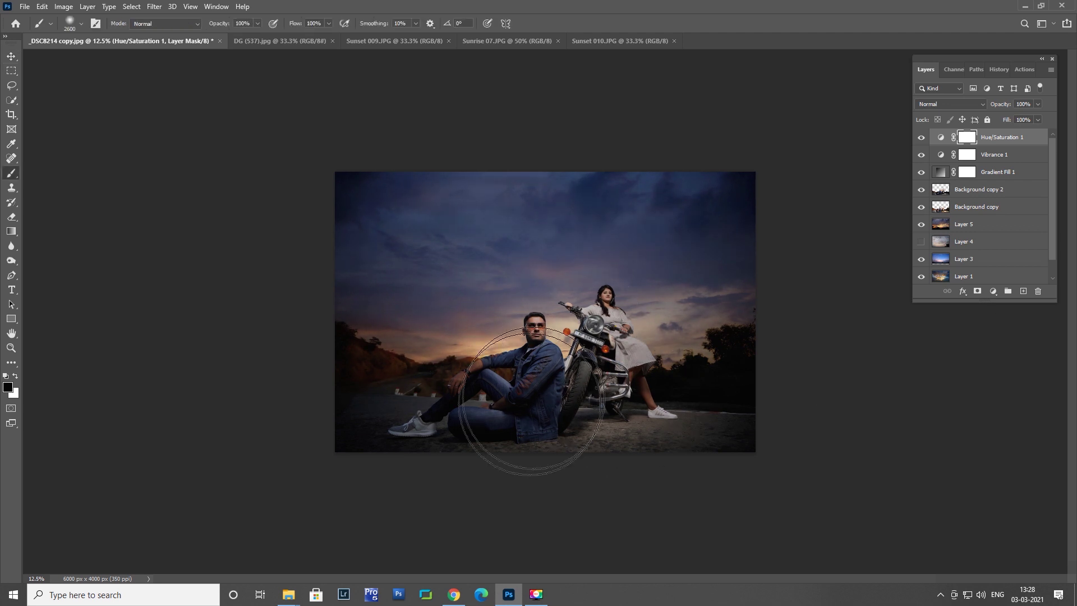
key("bracketleft")
key("bracketleft")
key("bracketleft")
mouse_move(606, 269)
left_mouse_down()
mouse_move(620, 373)
mouse_move(493, 404)
mouse_move(569, 385)
mouse_move(644, 399)
mouse_move(564, 408)
mouse_move(457, 397)
mouse_move(599, 373)
left_mouse_up()
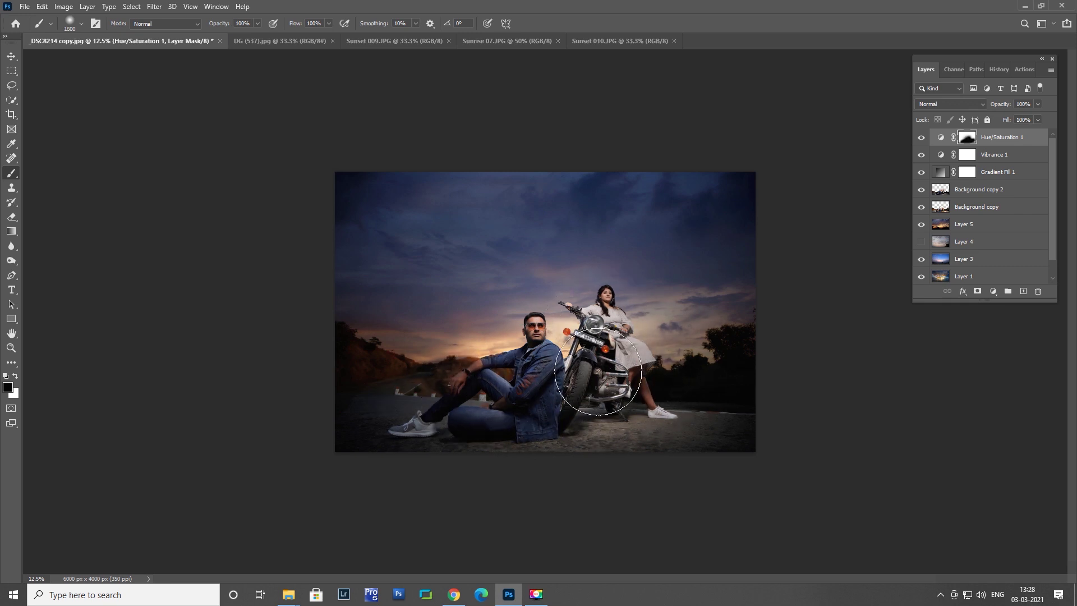
key("ctrl+minus")
key("ctrl+minus")
key("ctrl+plus")
key("ctrl+plus")
key("v")
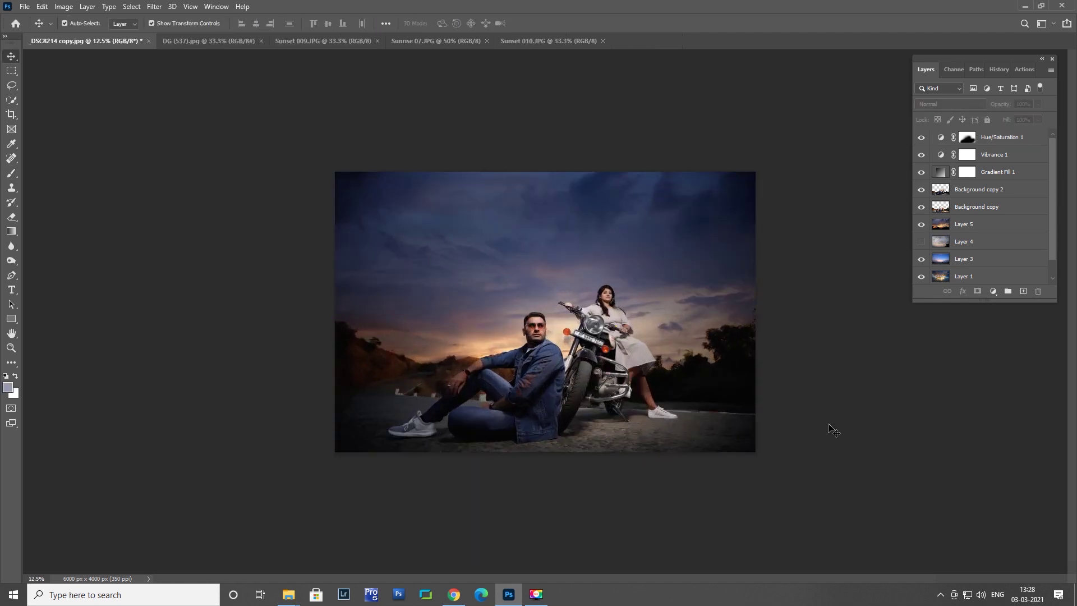
- Add a Levels layer and narrow the Blue channel output to 6–224
left_click(992, 291)
left_click(997, 348)
left_click(894, 385)
left_click(885, 422)
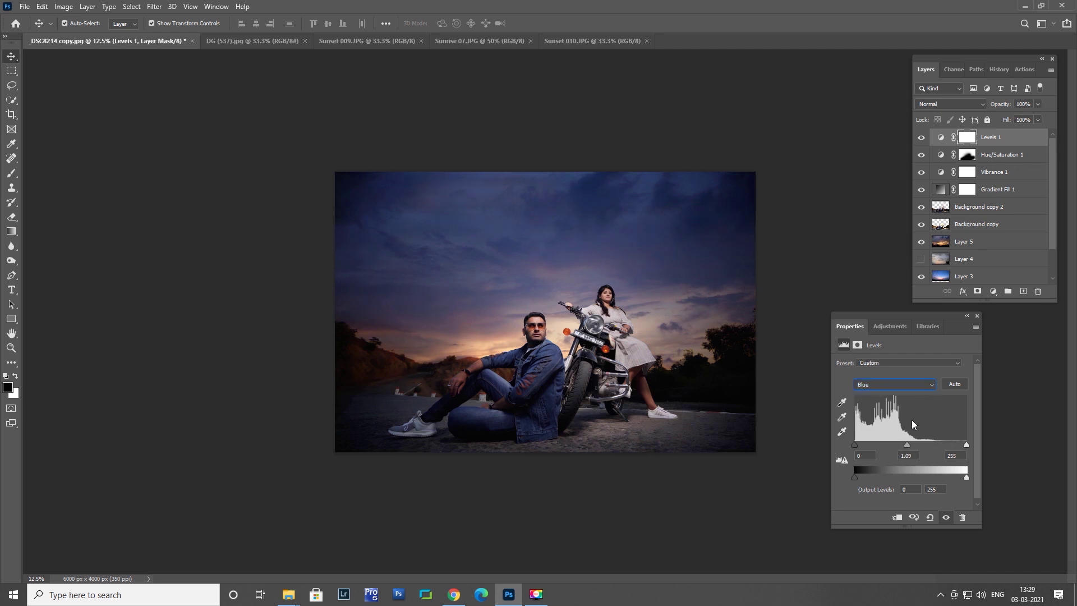
key("ctrl+minus")
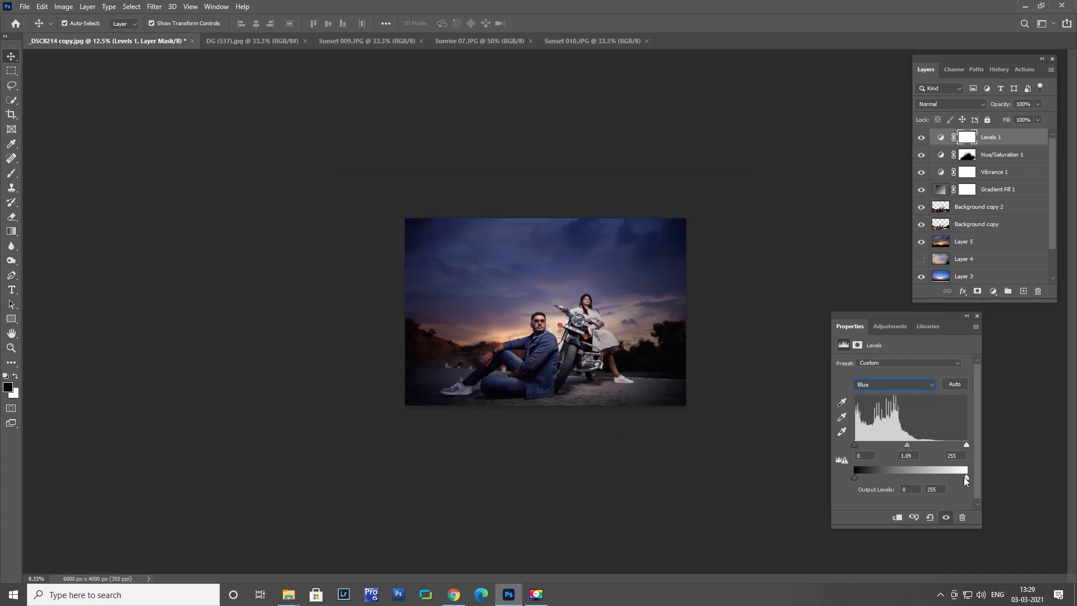
left_click_drag(964, 477, 958, 478)
key("ctrl+plus")
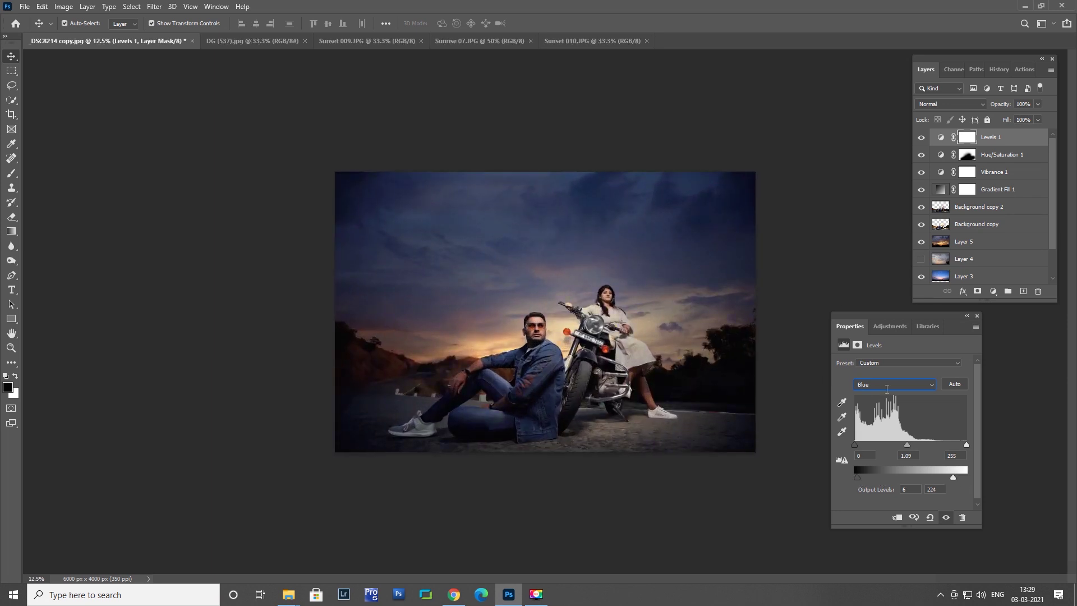
key("alt+3")
key("alt+4")
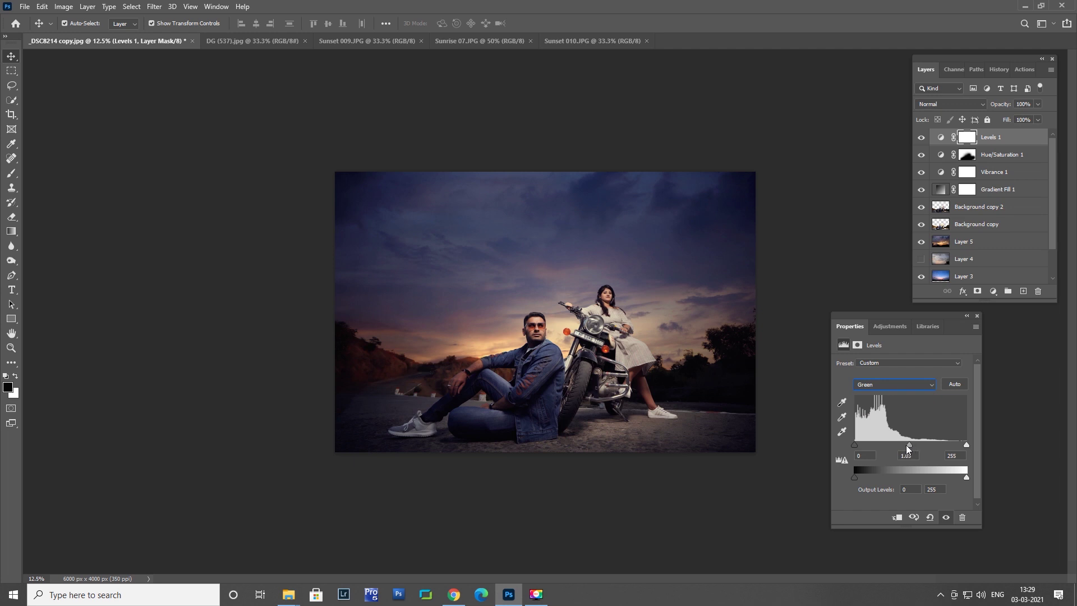
key("ctrl+minus")
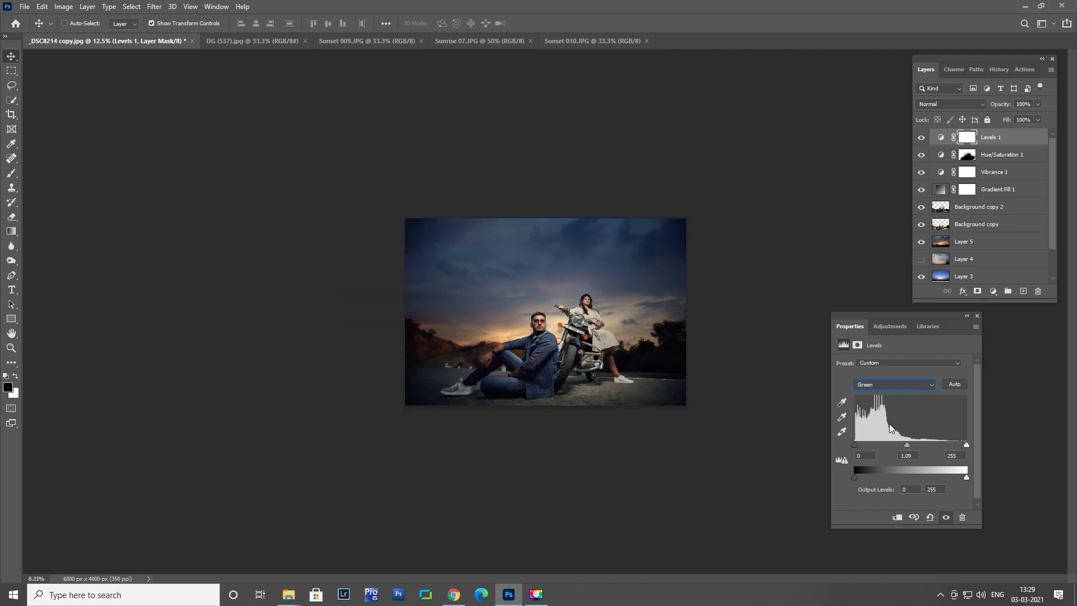
key("ctrl+plus")
- Add a Color Balance layer with midtones +6, −4, −10 toward red, magenta and yellow
left_click(1015, 402)
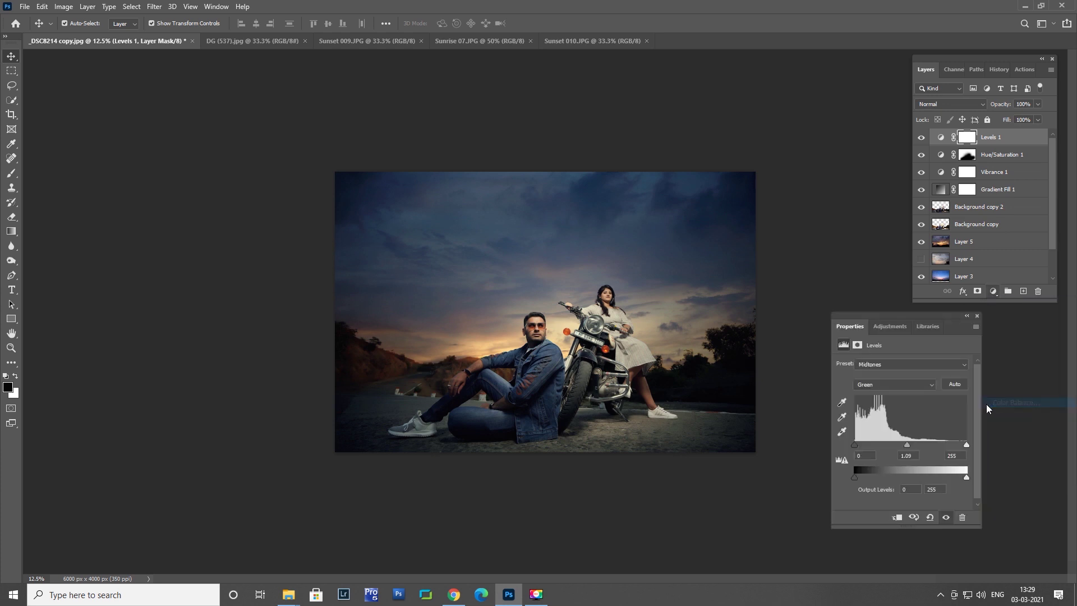
left_click_drag(887, 426, 883, 426)
left_click_drag(887, 389, 885, 405)
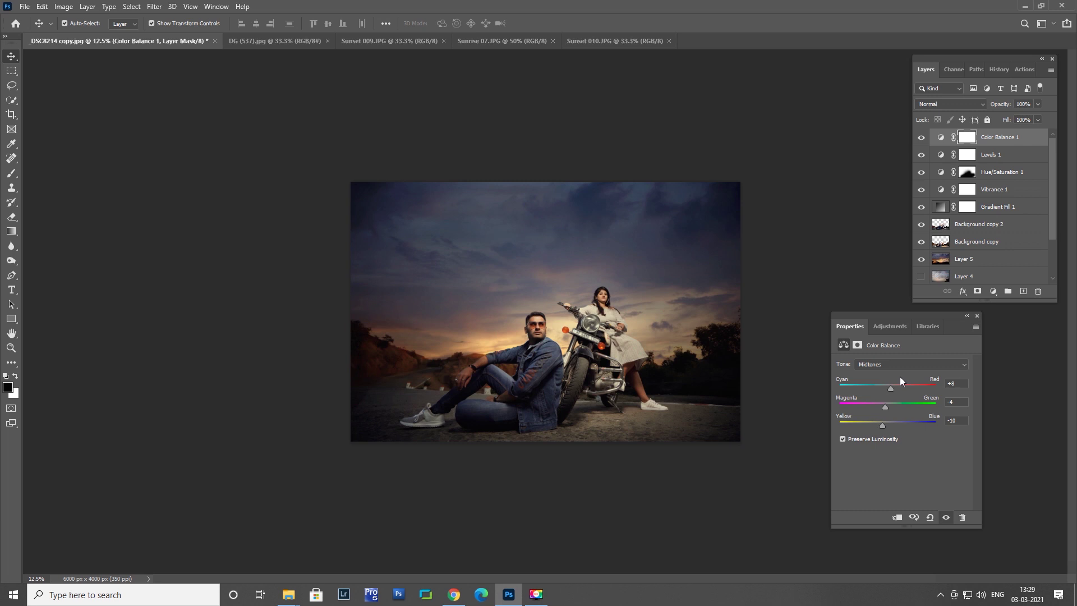
key("ctrl+minus")
key("ctrl+minus")
key("ctrl+minus")
key("ctrl+minus")
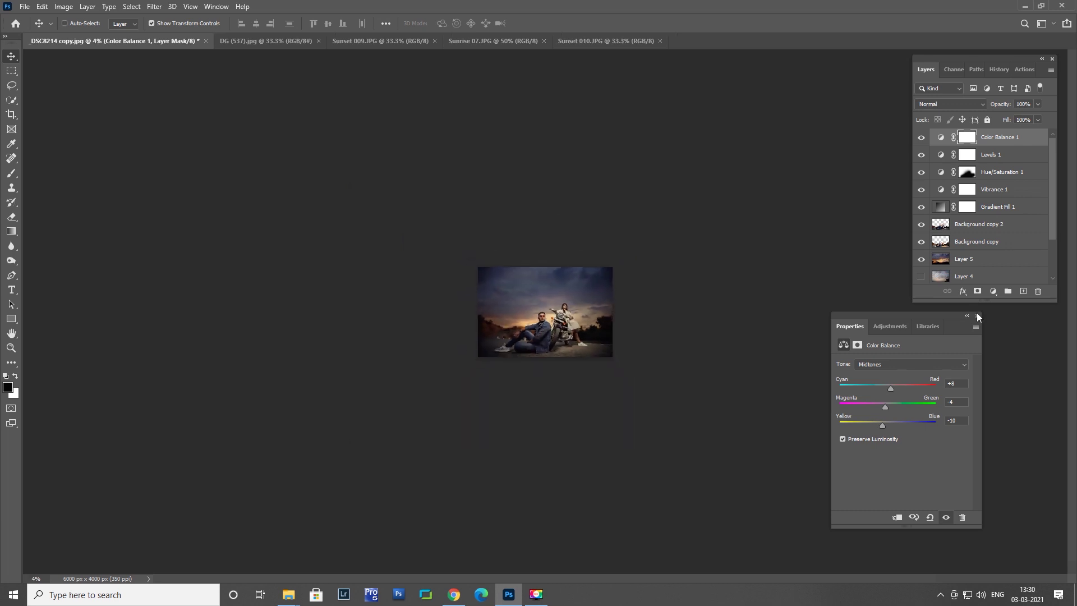
- Add a Color Lookup layer and cycle through 3D LUT files to pick a teal-orange look
left_click(976, 315)
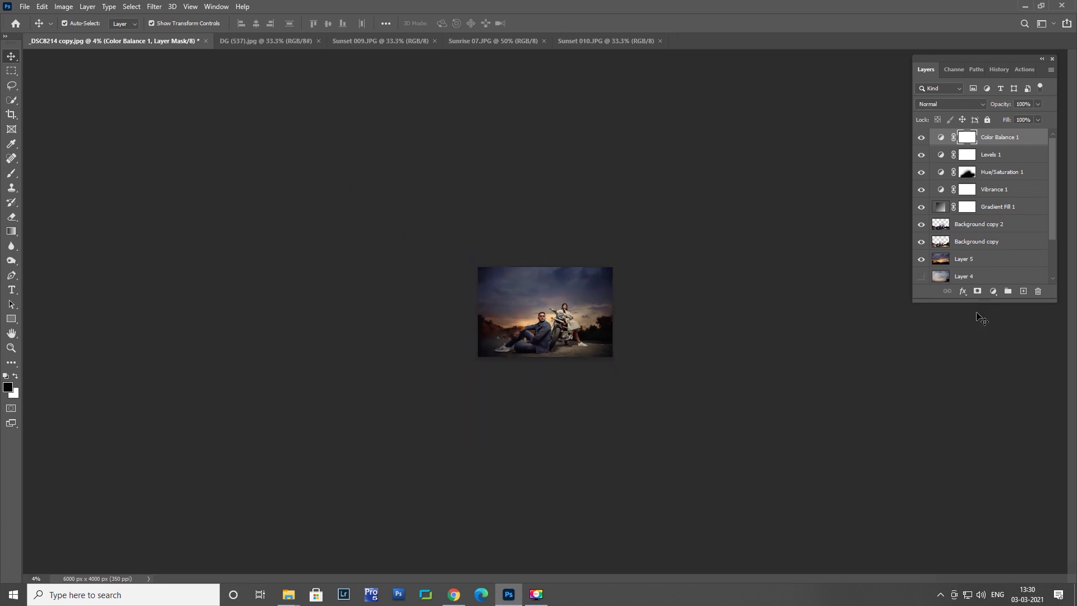
key("ctrl+plus")
key("ctrl+plus")
key("ctrl+plus")
key("ctrl+plus")
left_click(993, 291)
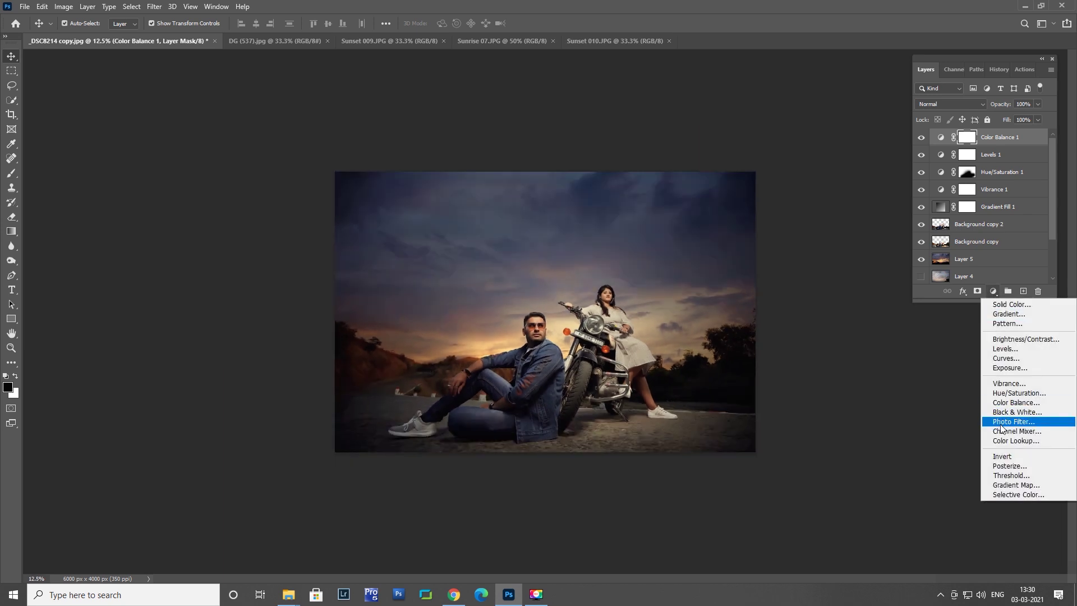
left_click(1004, 460)
left_click(923, 366)
left_click(929, 190)
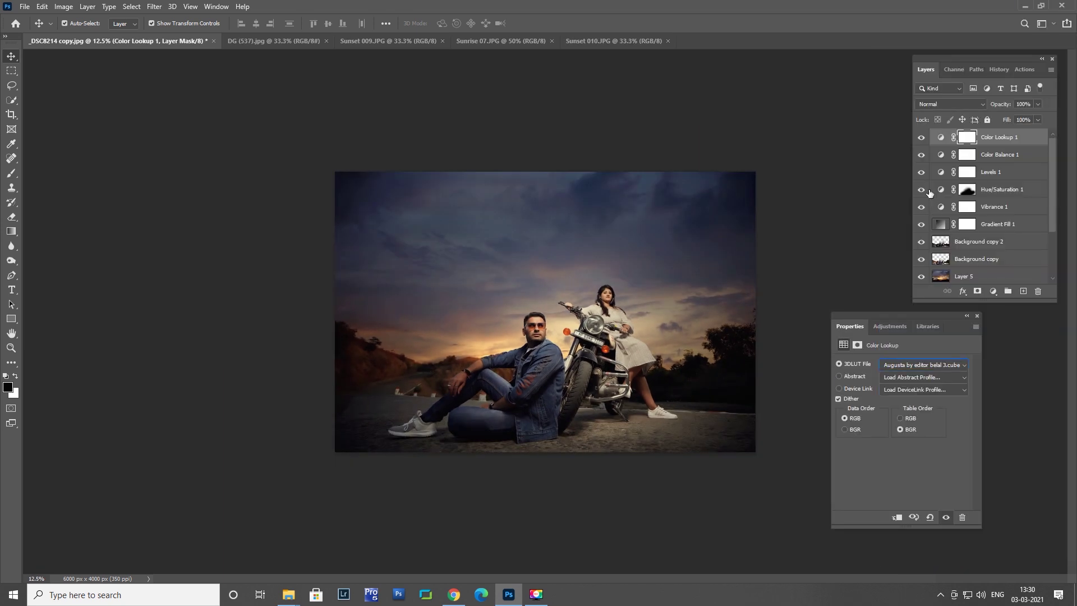
key("Down")
key("Down")
key("Down")
key("Down")
key("Down")
key("Down")
key("Down")
key("Down")
key("Down")
key("Down")
key("Down")
key("Down")
key("Down")
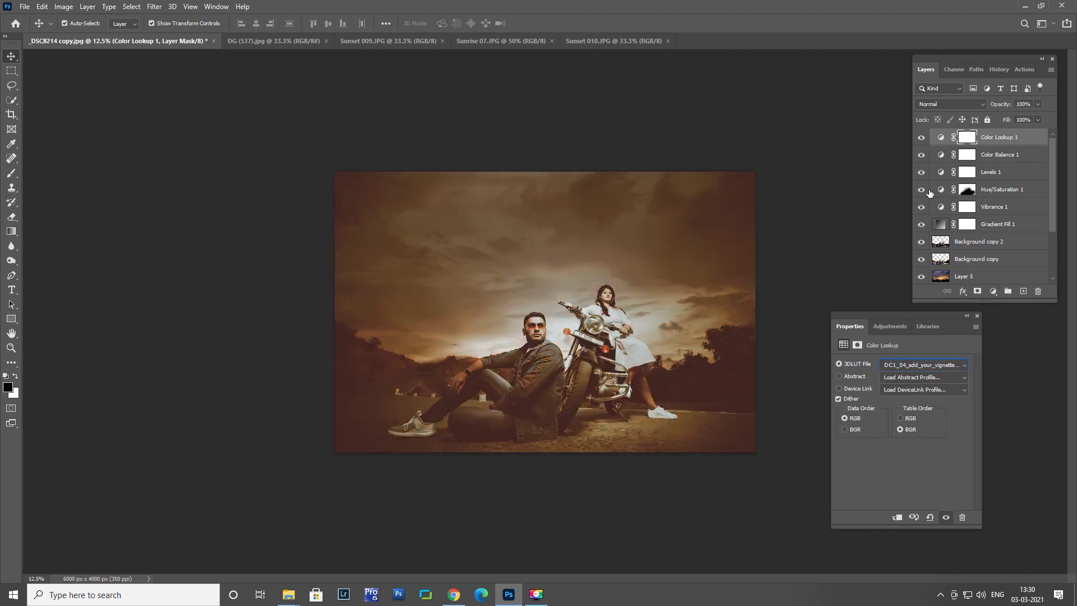
key("Down")
key("Down")
key("Down")
key("Down")
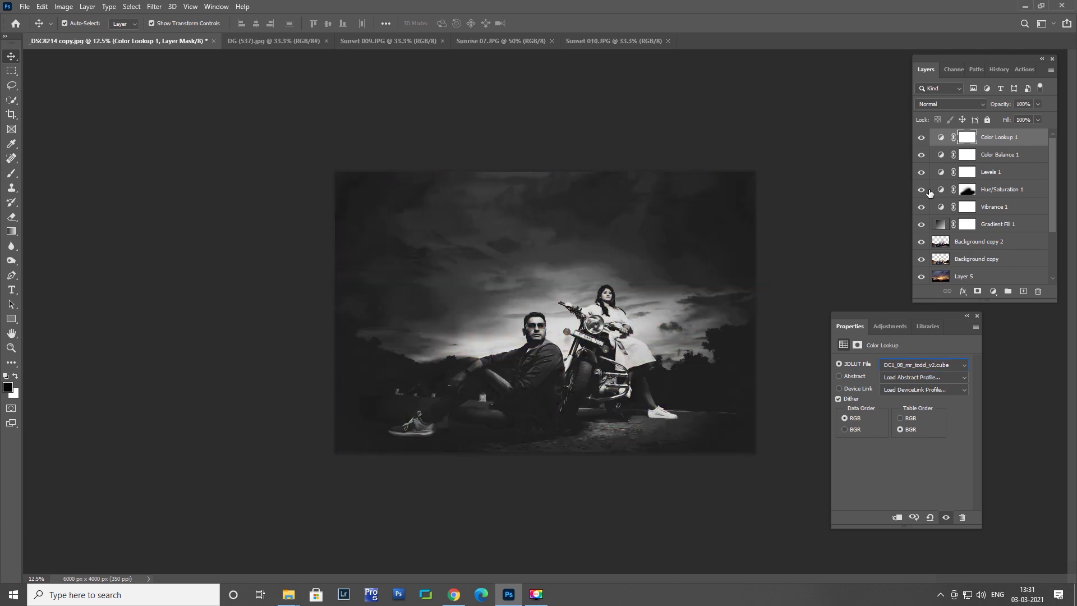
key("Down")
key("Down")
key("Down")
key("Down")
key("Down")
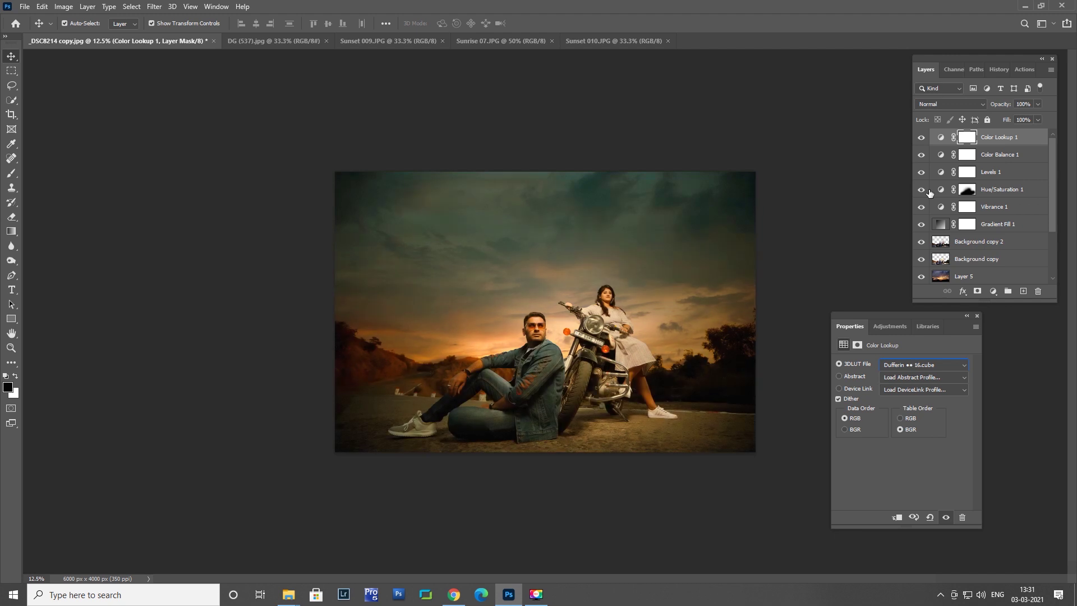
- Set the Color Lookup layer's opacity to 30%
left_click(976, 316)
left_click(1023, 104)
type("30")
key("Return")
- Add a new empty layer and select the Brush tool
left_click(839, 265)
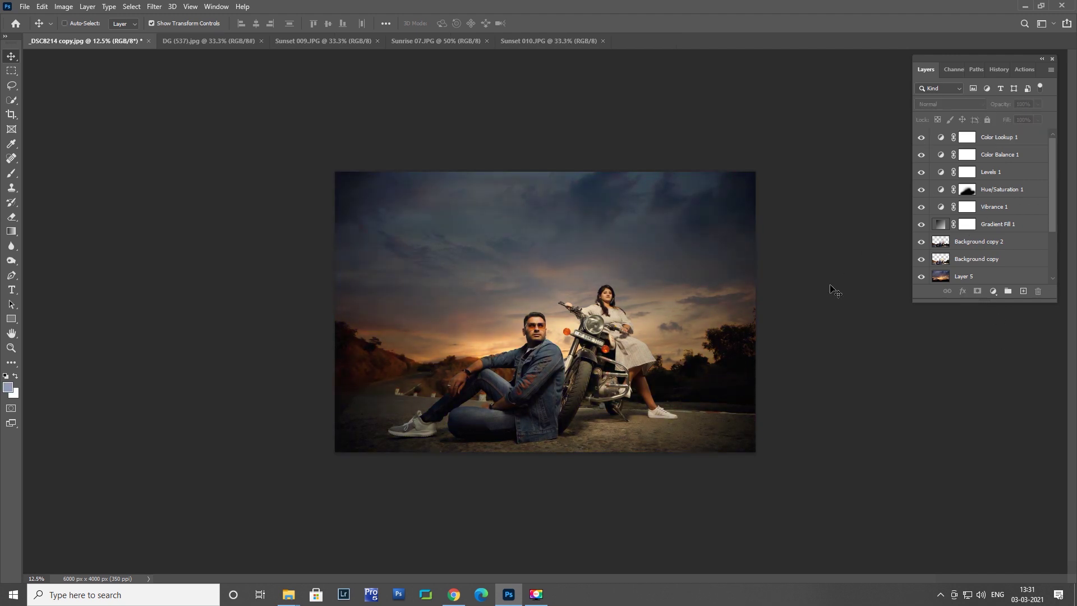
scroll(835, 270, "down", 3)
scroll(833, 278, "up", 1)
scroll(831, 282, "up", 4)
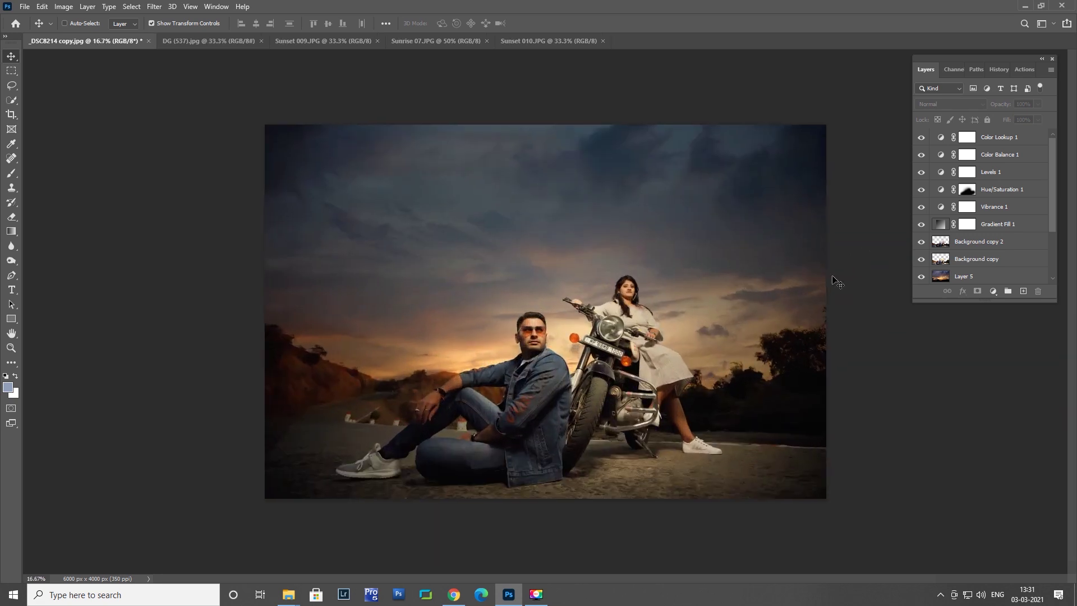
left_click(1023, 291)
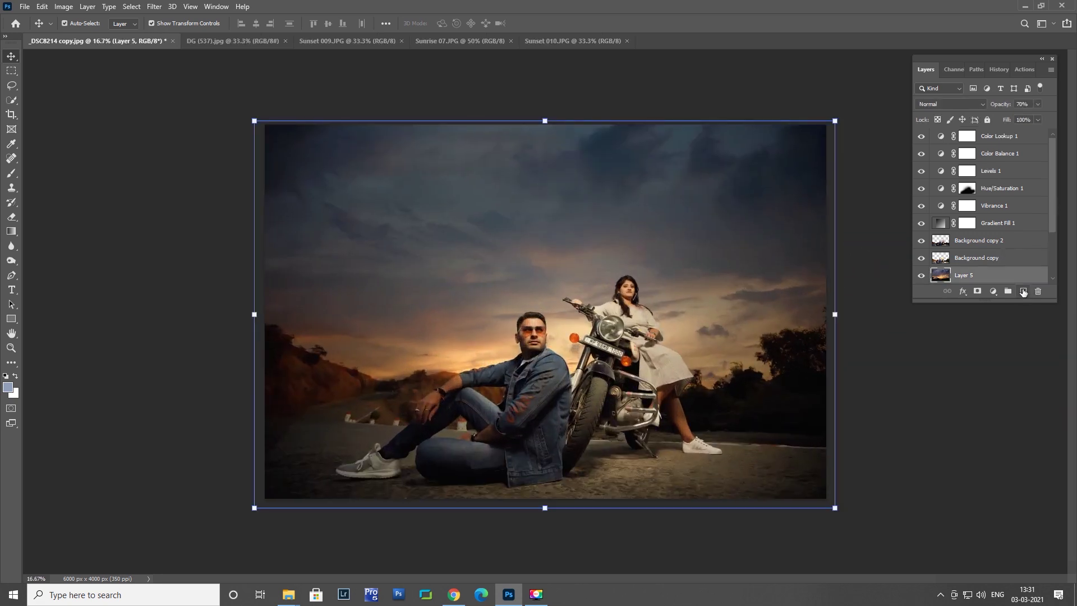
left_click(11, 176)
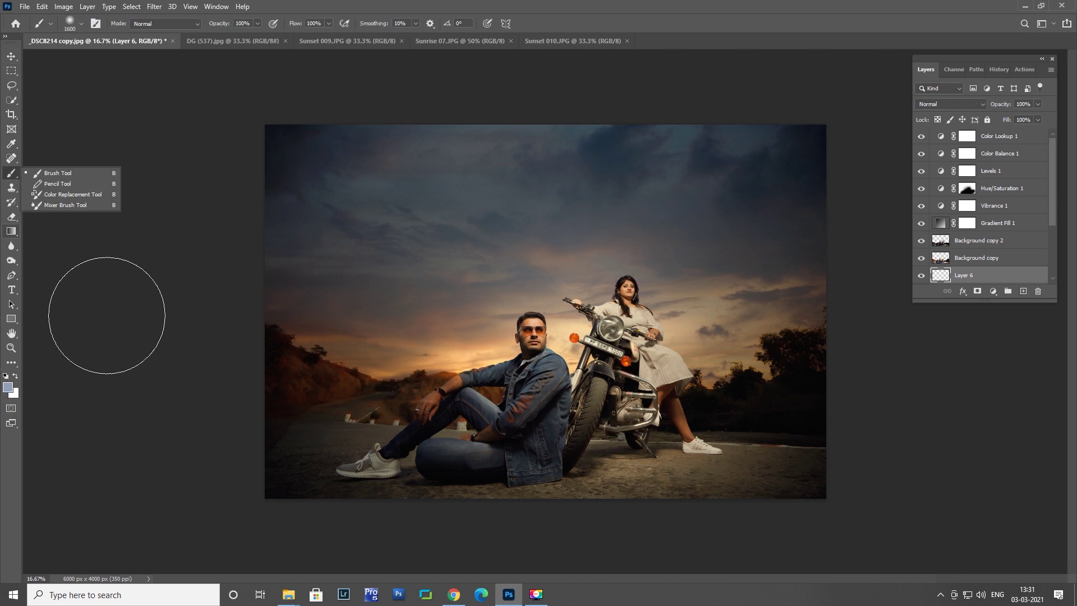
- Sample a warm orange (#edc888) from the sunset and set the glow layer to Screen
left_click(8, 387)
left_click(572, 359)
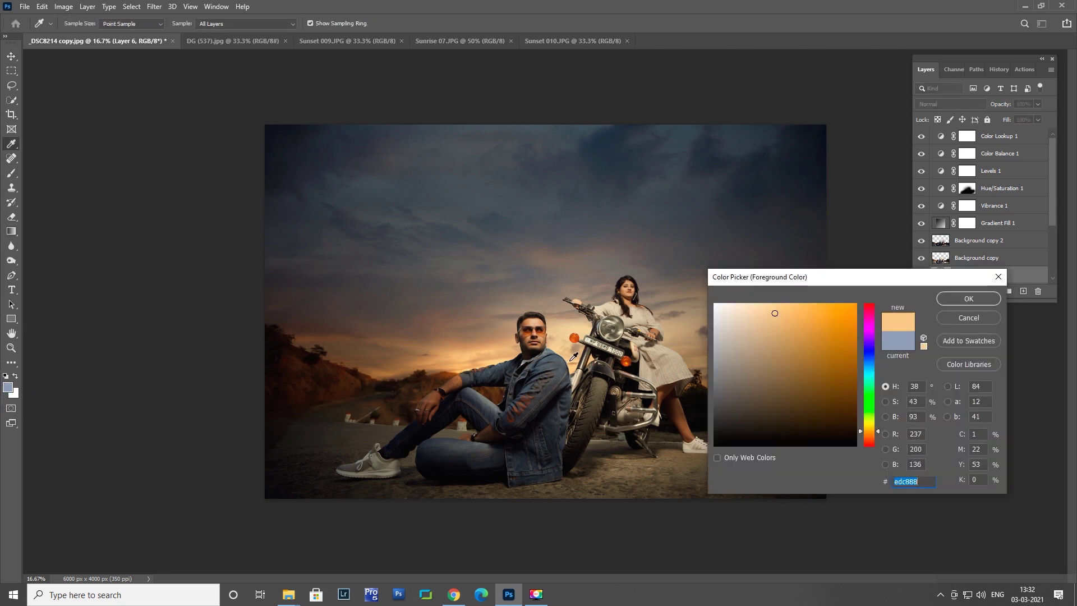
left_click(967, 299)
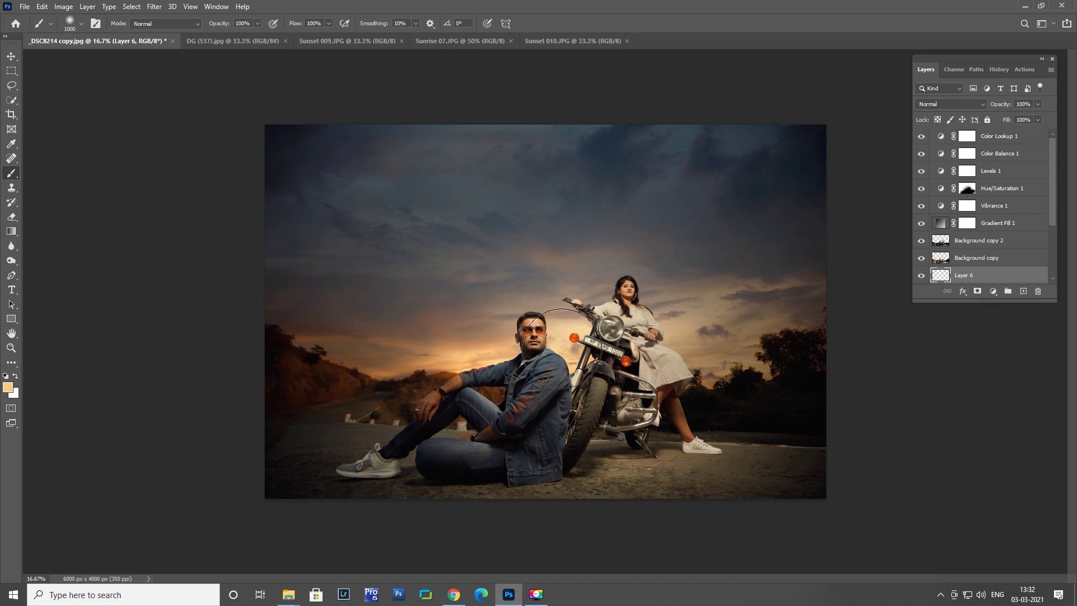
left_click(950, 104)
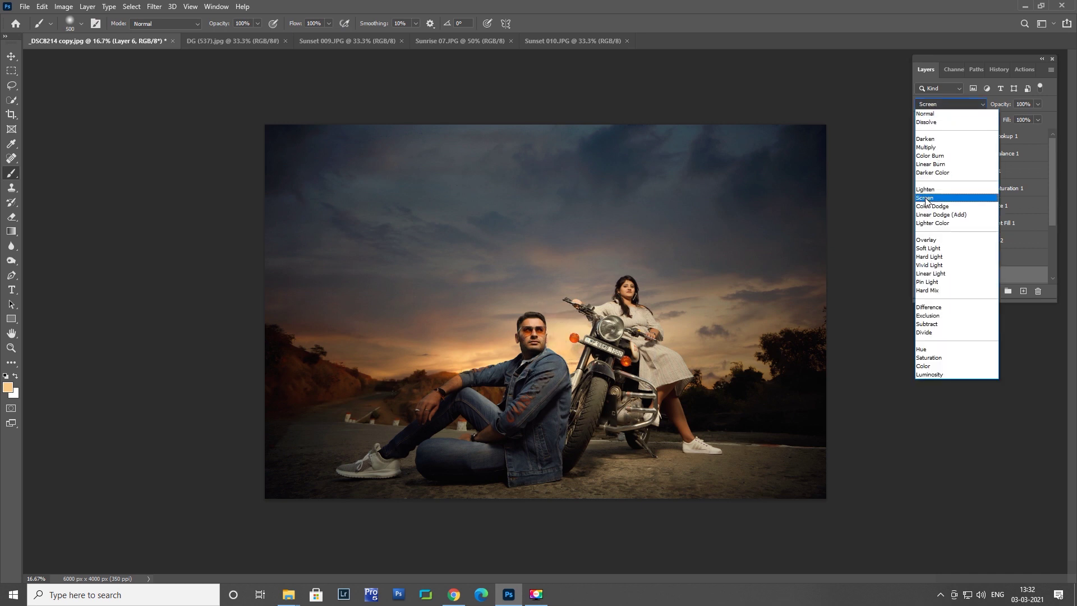
left_click(944, 189)
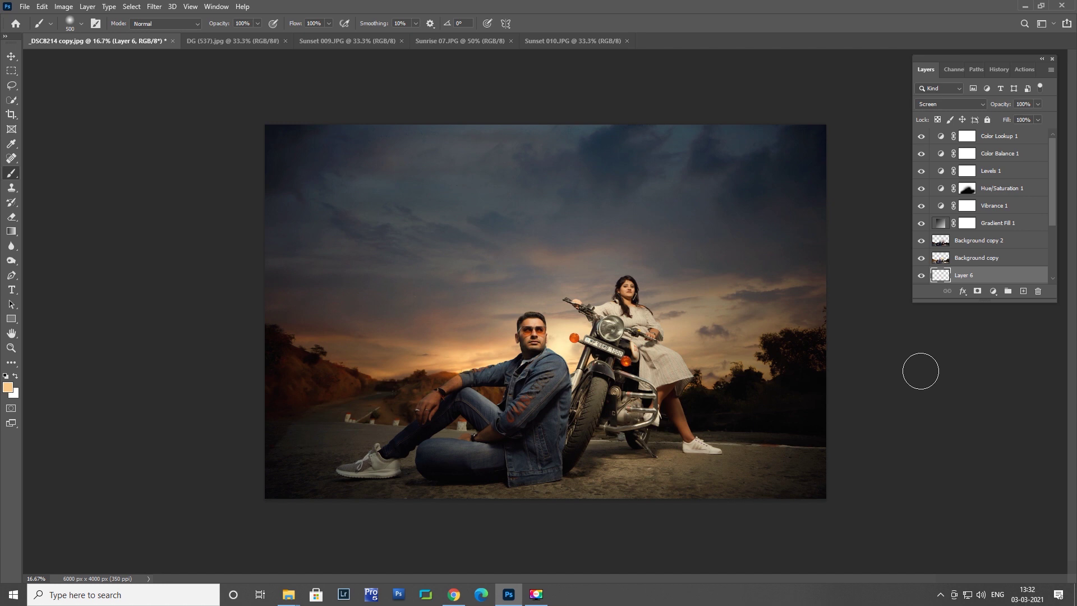
- Slightly resize the glow layer, duplicate it to the top and stretch the copy
key("v")
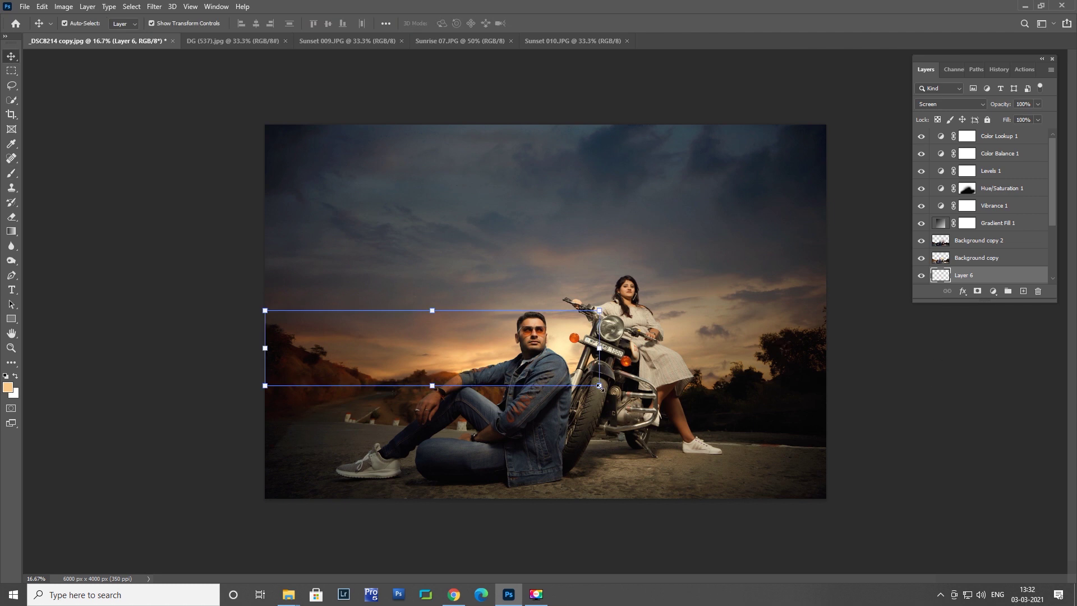
left_click_drag(599, 386, 597, 393)
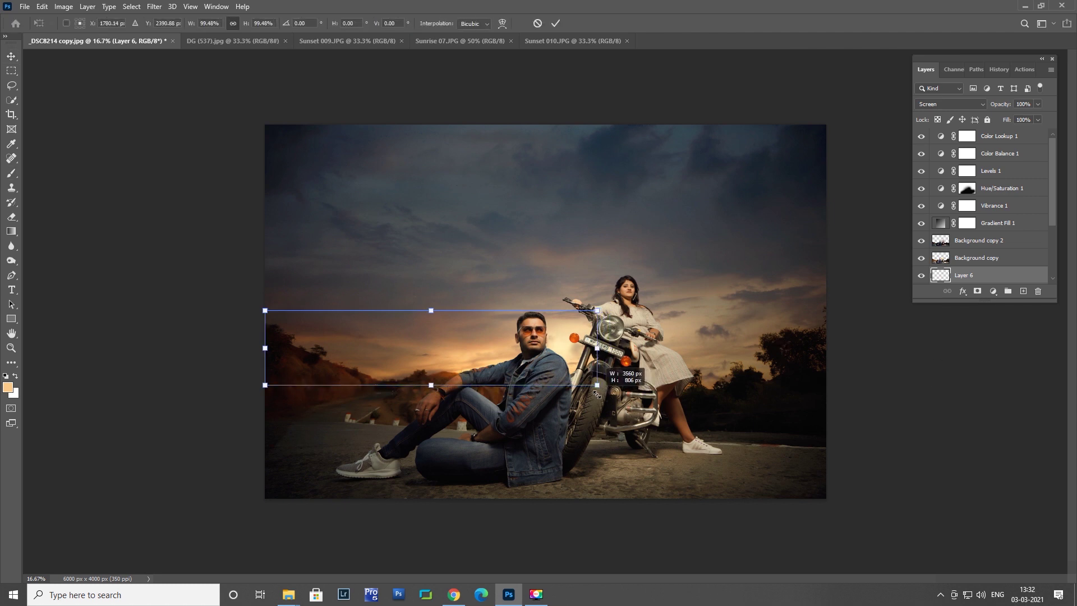
key("Return")
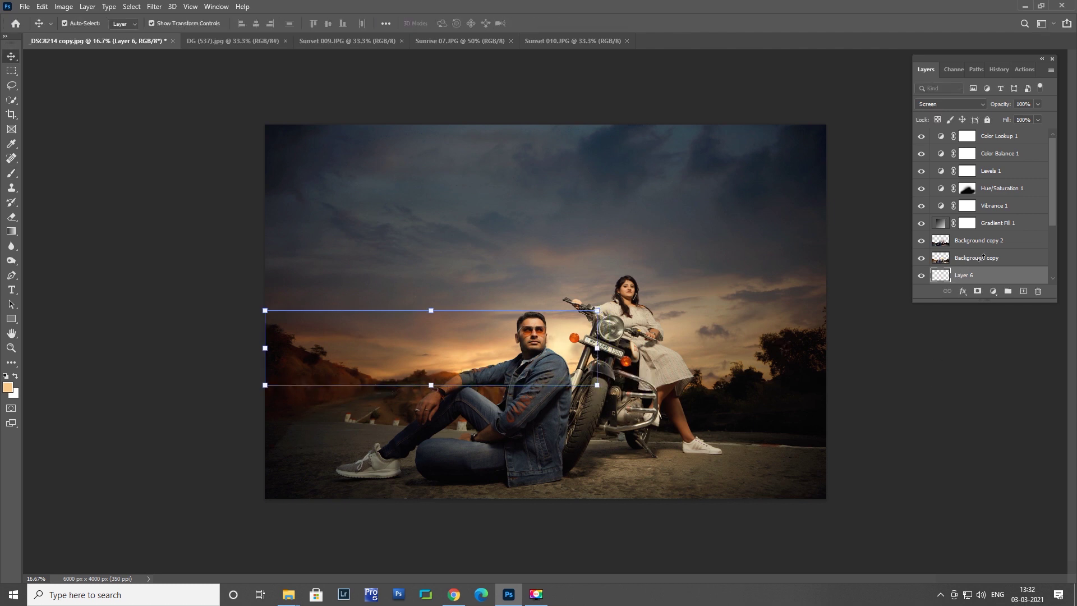
key("ctrl+j")
key("ctrl+shift+bracketright")
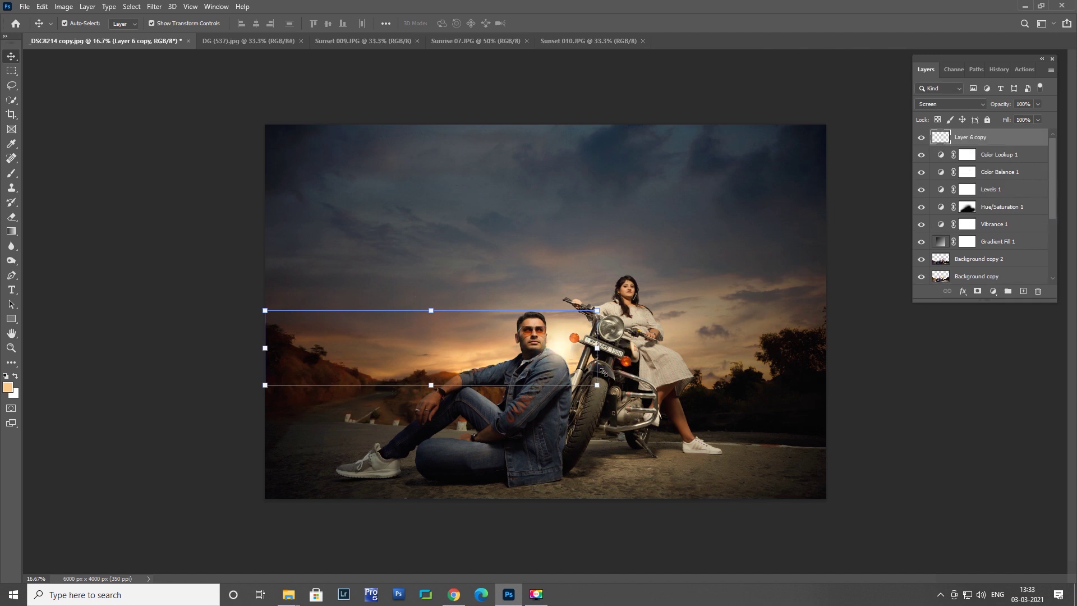
left_click_drag(571, 355, 564, 345)
left_click_drag(597, 384, 626, 405)
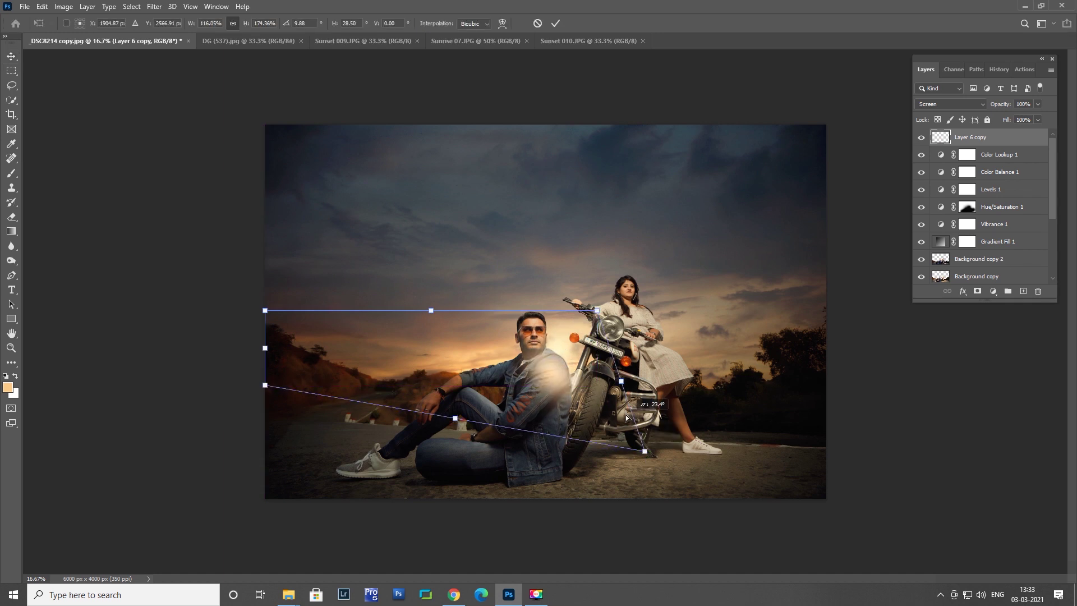
key("Return")
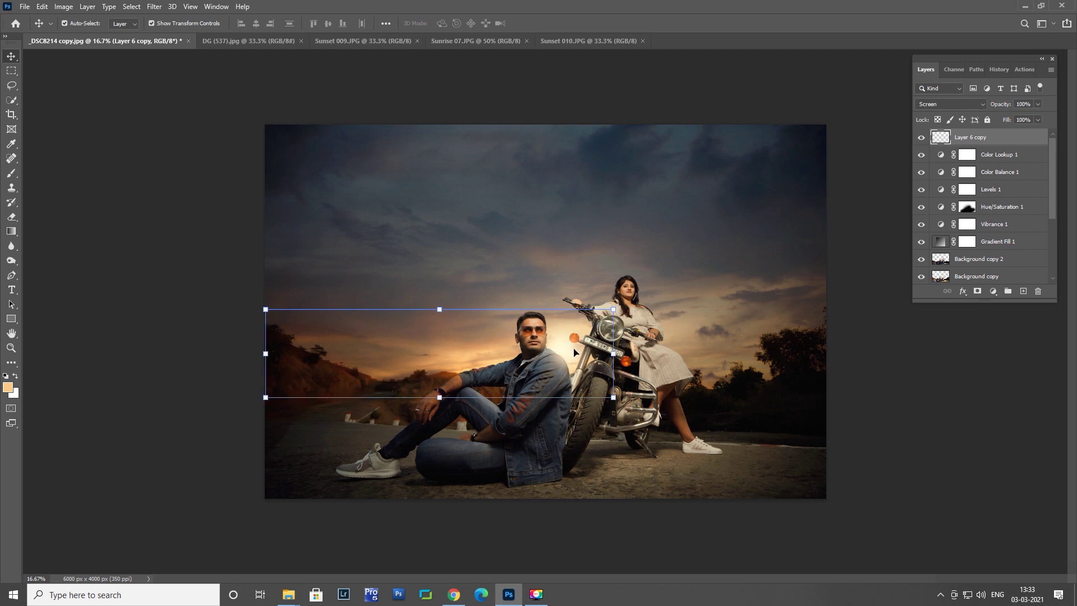
- Set the glow copy's opacity to 79%
left_click(858, 373)
key("ctrl+minus")
key("ctrl+minus")
key("ctrl+minus")
key("ctrl+plus")
key("ctrl+plus")
key("ctrl+plus")
key("ctrl+z")
left_click(887, 247)
key("ctrl+minus")
key("ctrl+z")
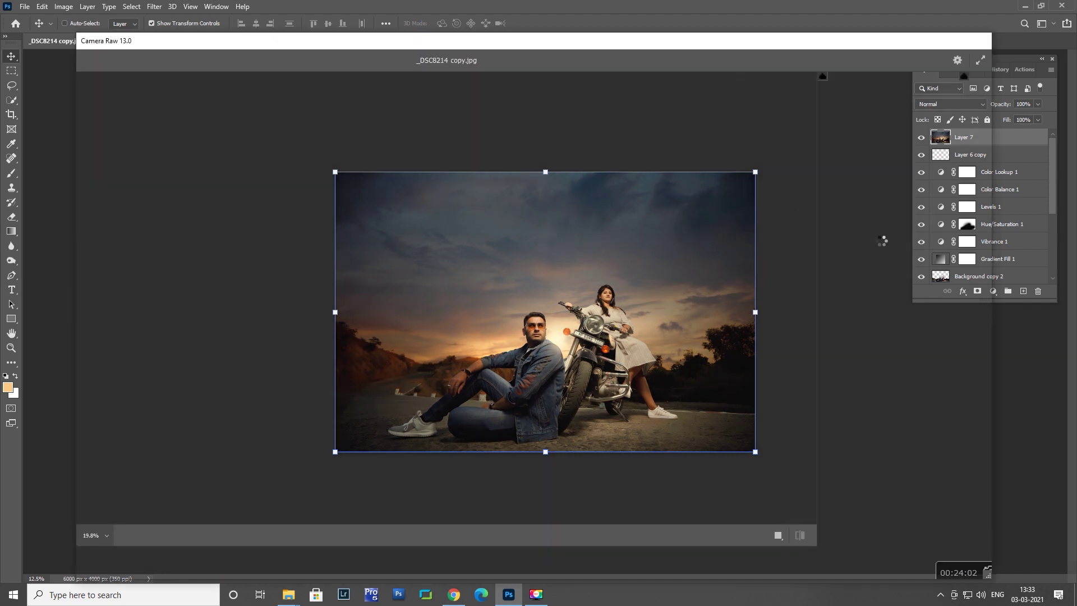
- Cool the white balance, then load saved .xmp presets such as 2.xmp from CAMERA ROW
mouse_move(889, 249)
left_mouse_down()
mouse_move(879, 249)
mouse_move(899, 265)
left_mouse_up()
left_click(980, 213)
left_click(945, 343)
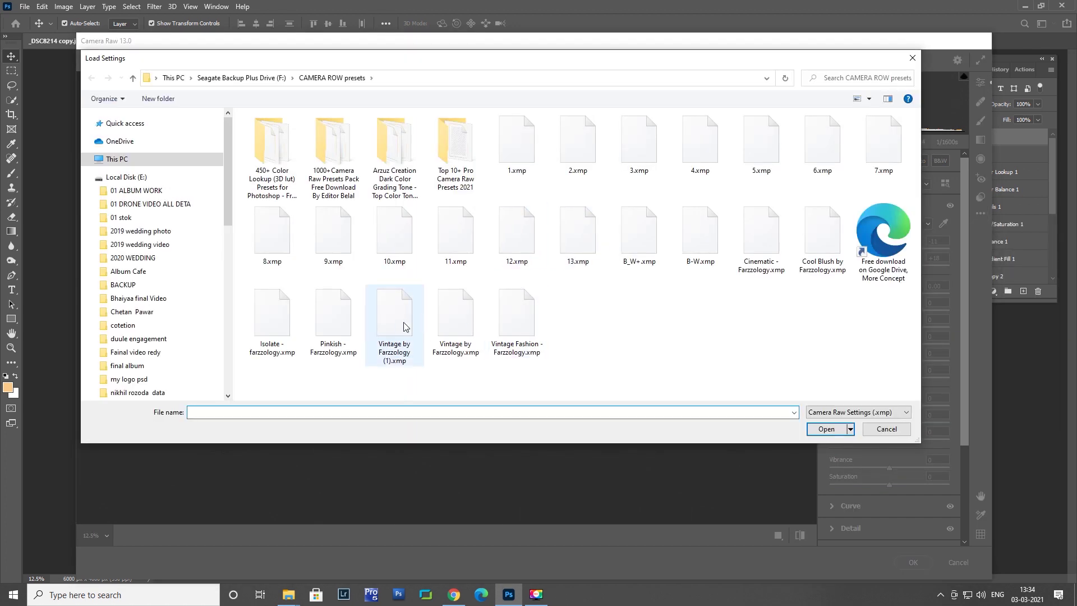
double_click(478, 324)
left_click(980, 214)
left_click(946, 343)
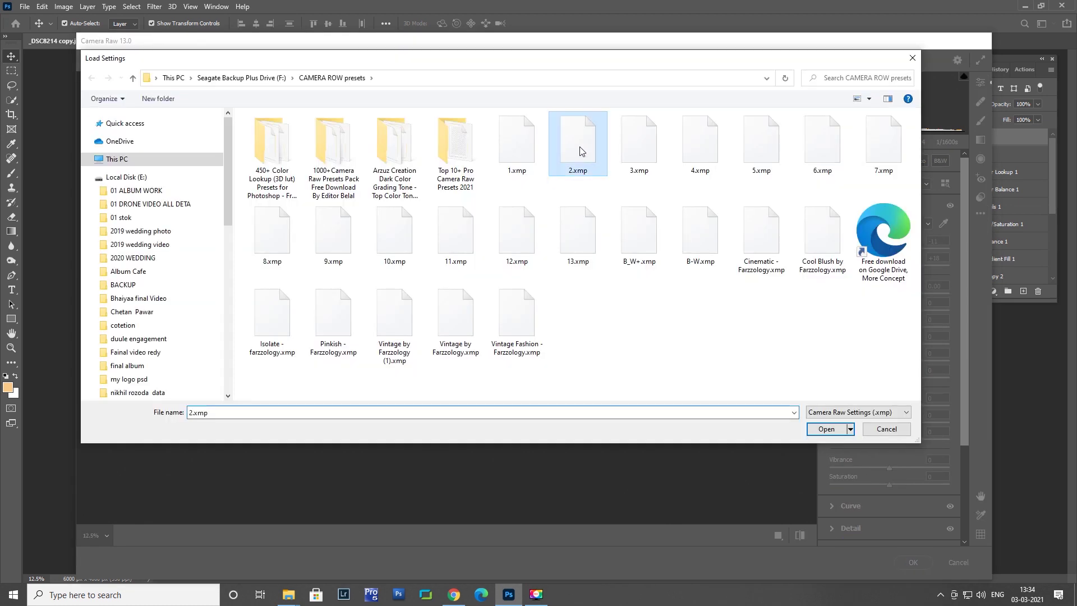
double_click(577, 149)
left_click(980, 215)
left_click(946, 342)
double_click(703, 145)
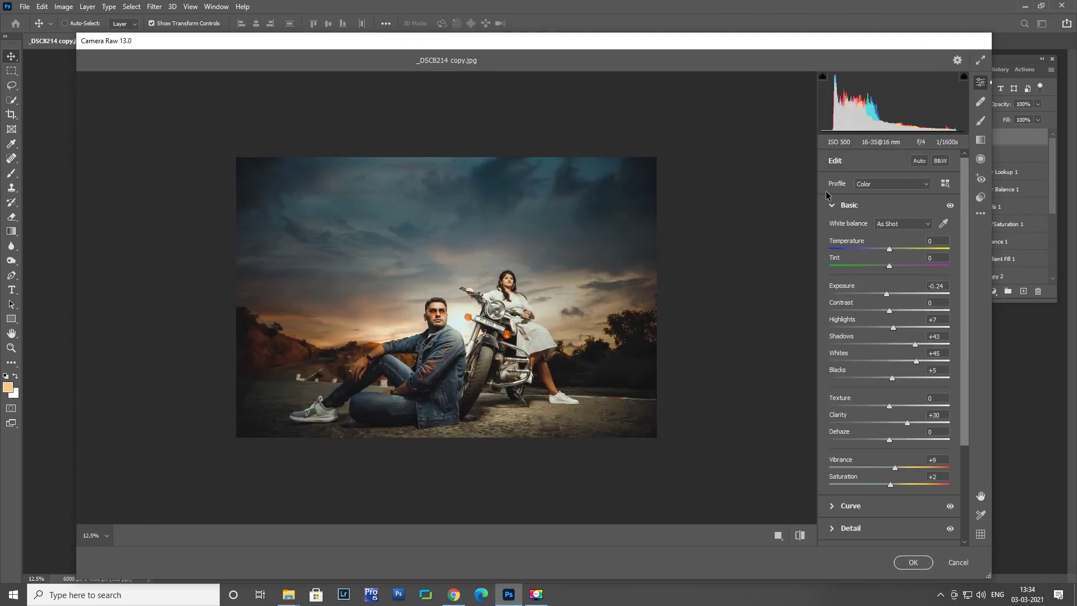
- Try the 5.xmp and 8.xmp presets, then undo back to the cooler settings
left_click(980, 214)
left_click(946, 343)
left_click(759, 148)
double_click(758, 148)
left_click(980, 214)
left_click(946, 343)
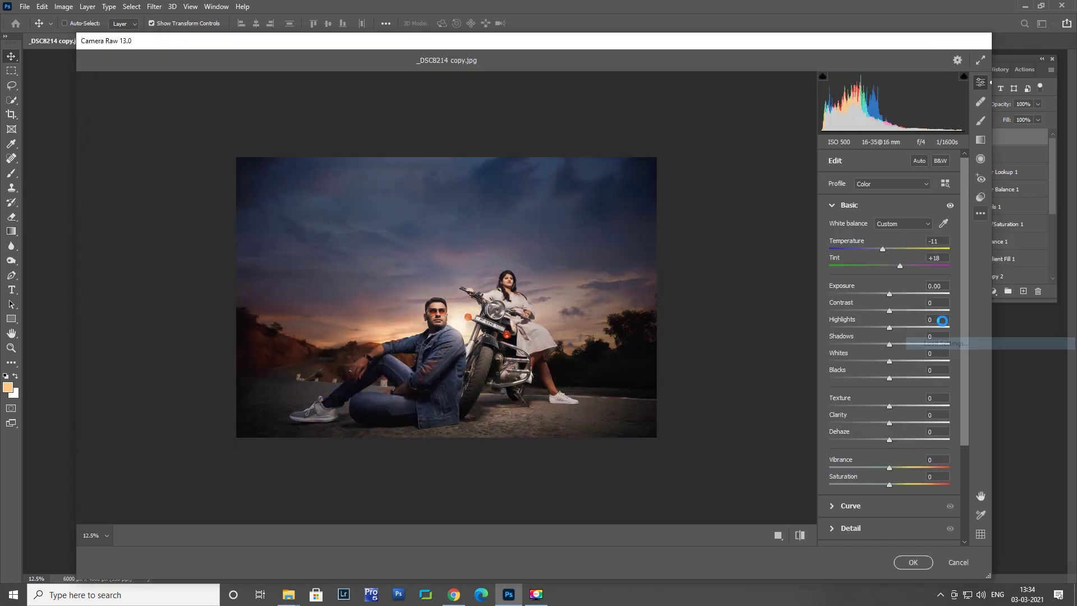
left_click(394, 227)
double_click(395, 229)
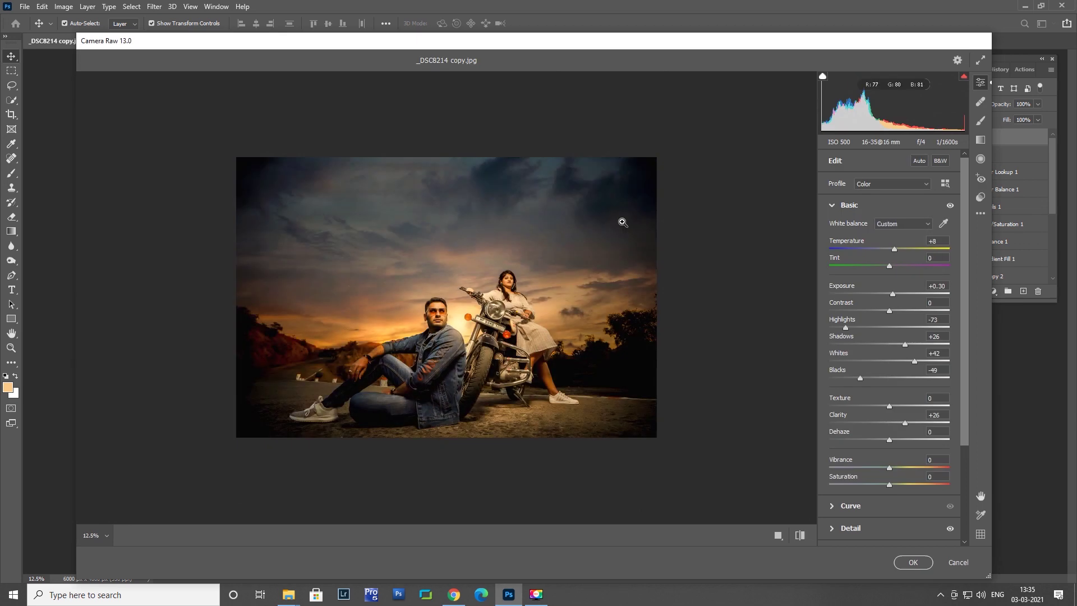
key("ctrl+z")
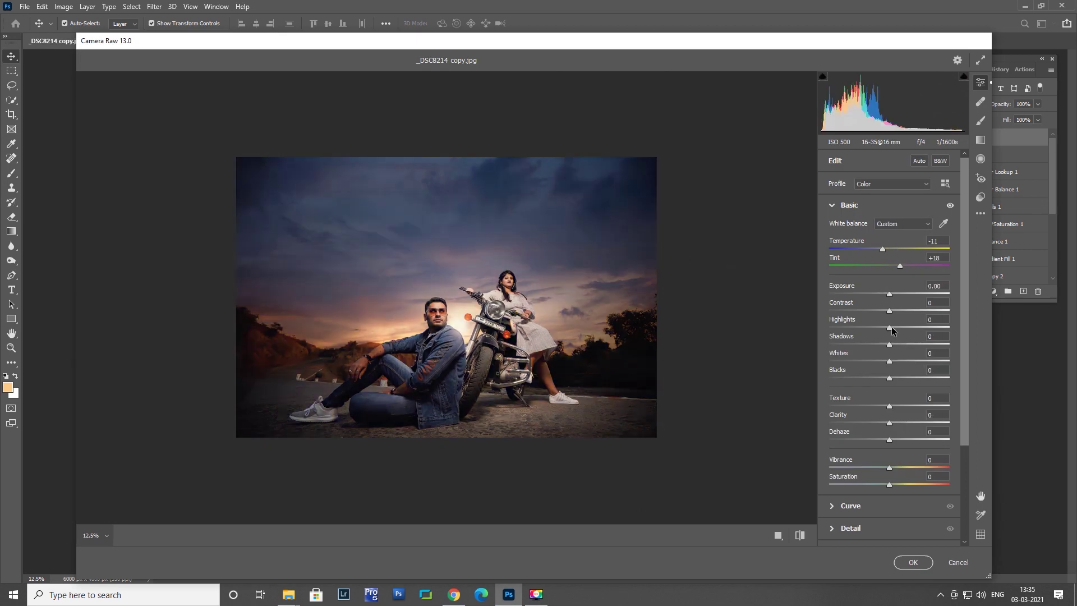
- Set Blacks −19 and Highlights +10, add the Medium vignette preset, and commit the edits
left_click_drag(888, 379, 879, 379)
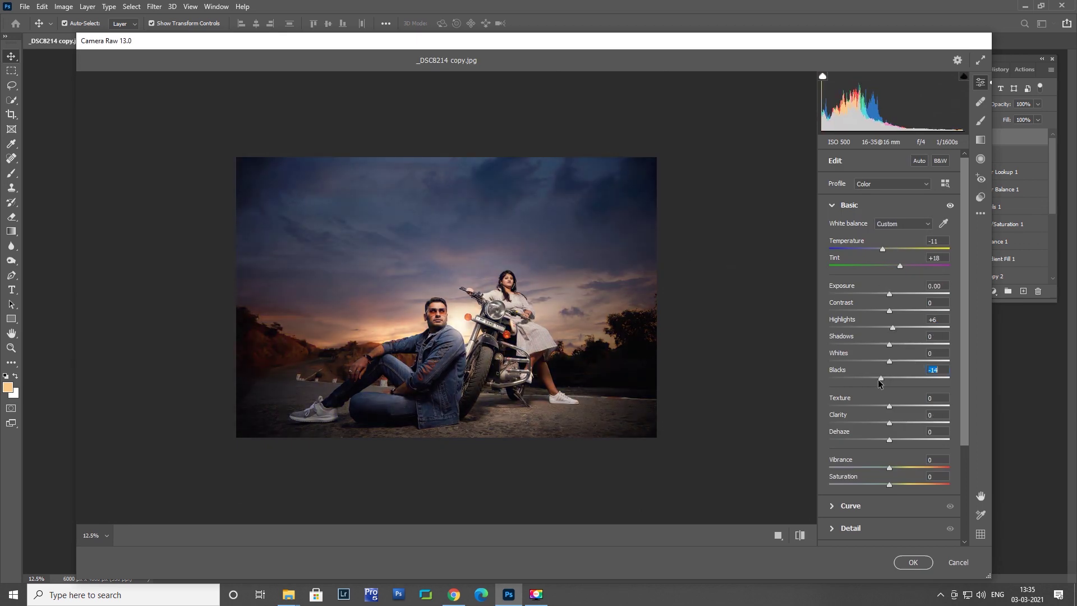
left_click_drag(887, 328, 892, 312)
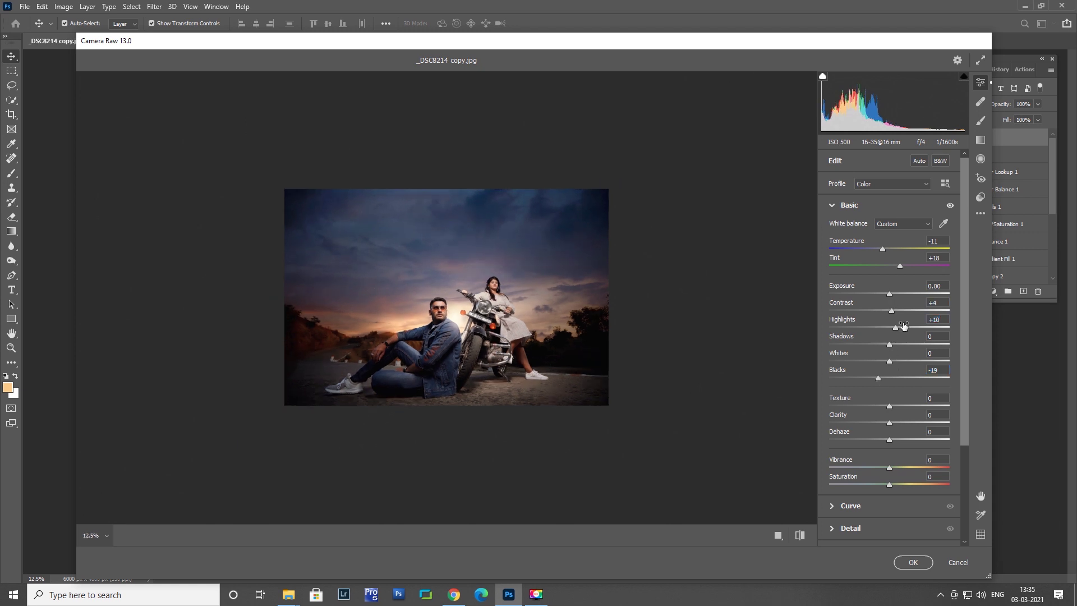
left_click(981, 196)
left_click(830, 334)
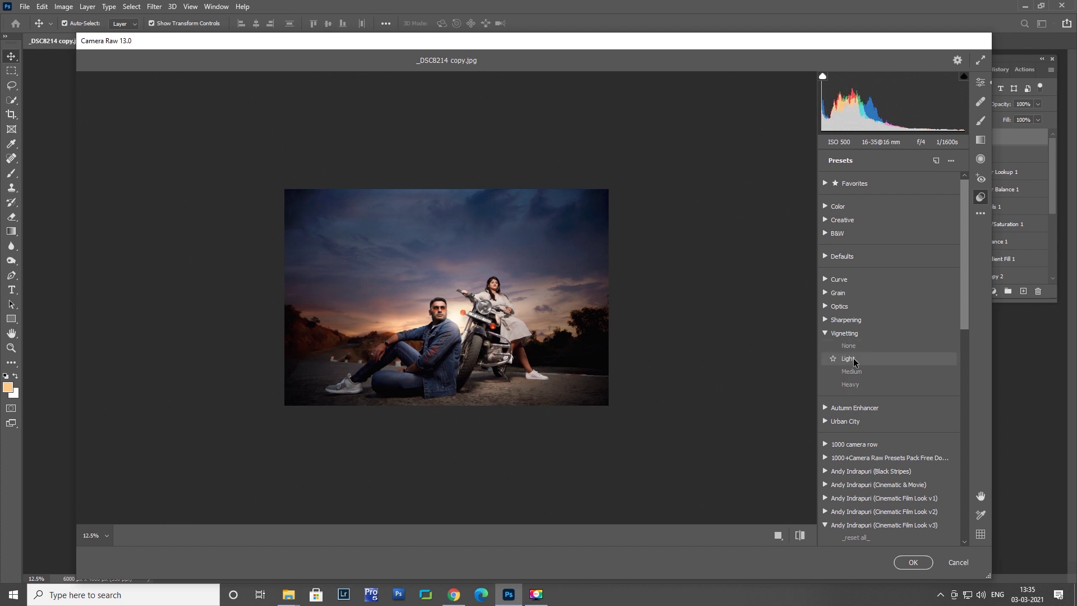
left_click(851, 370)
scroll(830, 337, "down", 2)
scroll(841, 392, "down", 3)
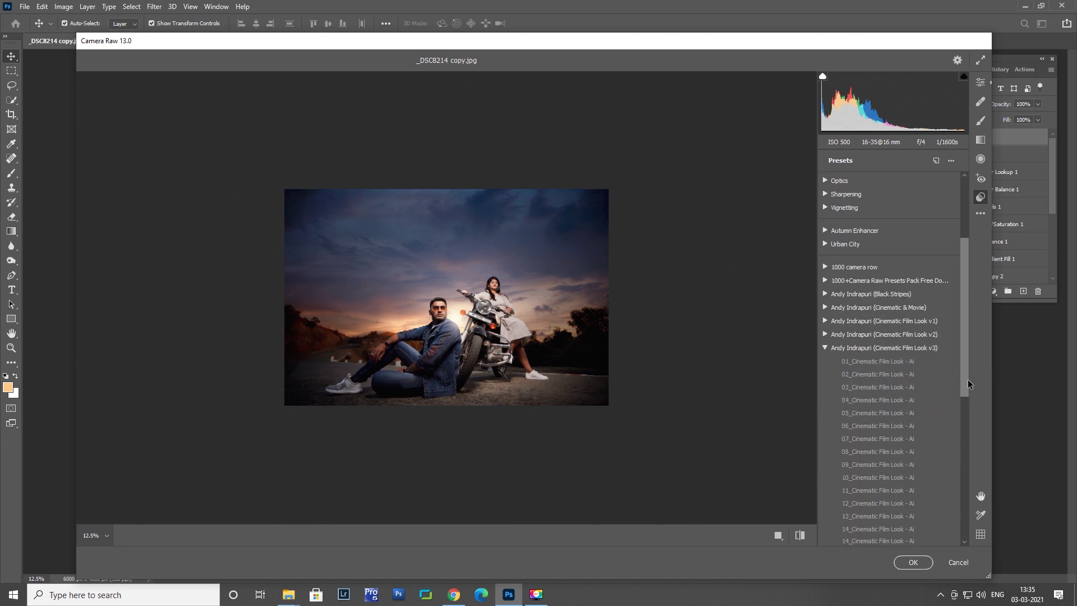
scroll(852, 448, "down", 3)
scroll(859, 498, "down", 2)
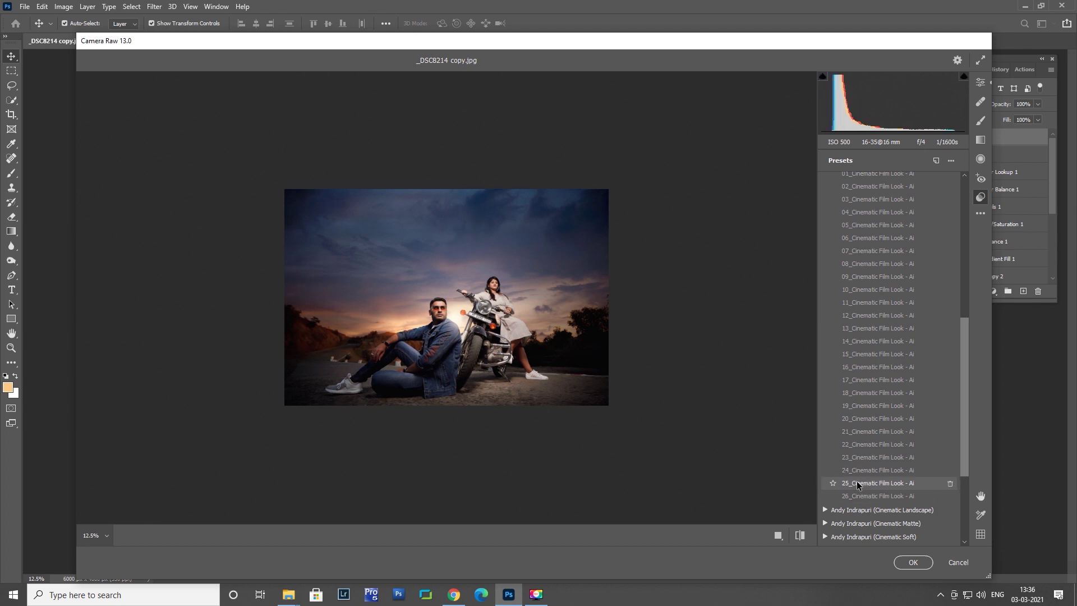
left_click(913, 562)
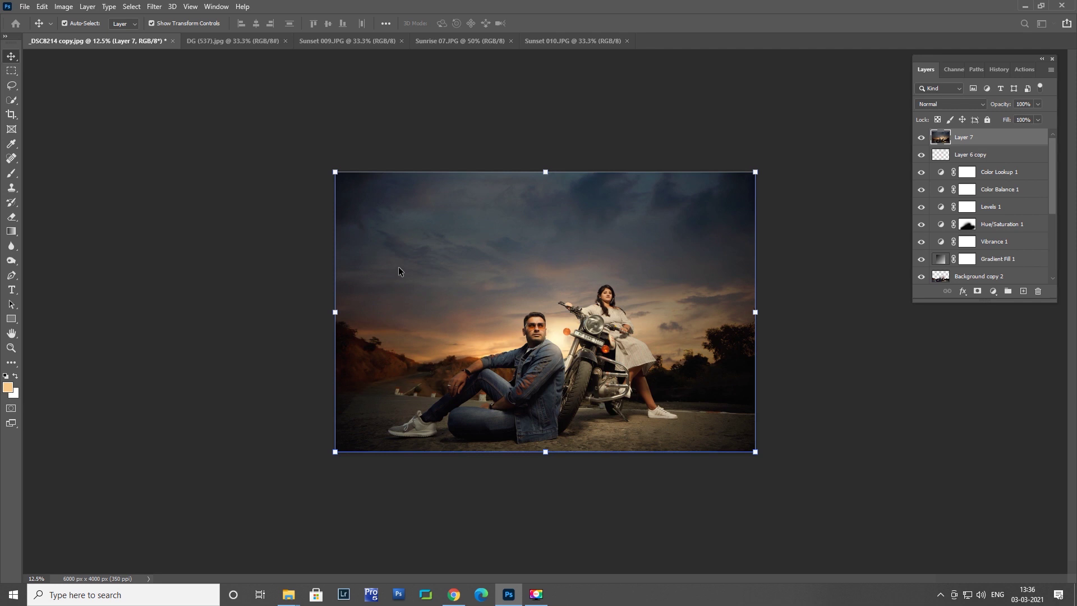
- Save the _DSC8214 copy-Recovered composite as Photoshop (*.PSD), confirming Format Options
key("alt+Tab")
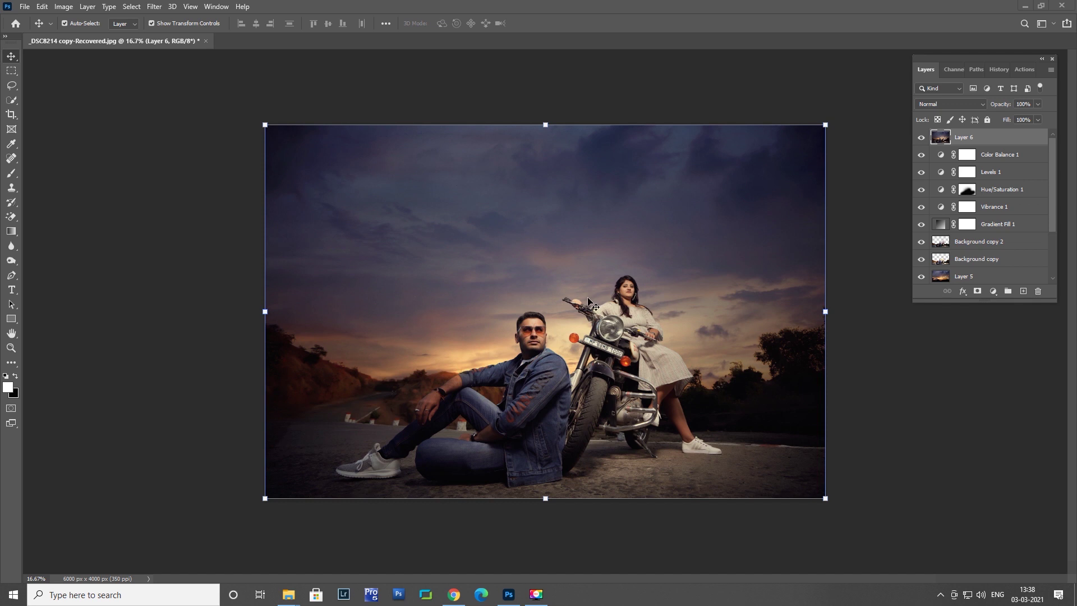
key("ctrl+shift+s")
left_click(542, 351)
left_click(542, 364)
key("Return")
key("Return")
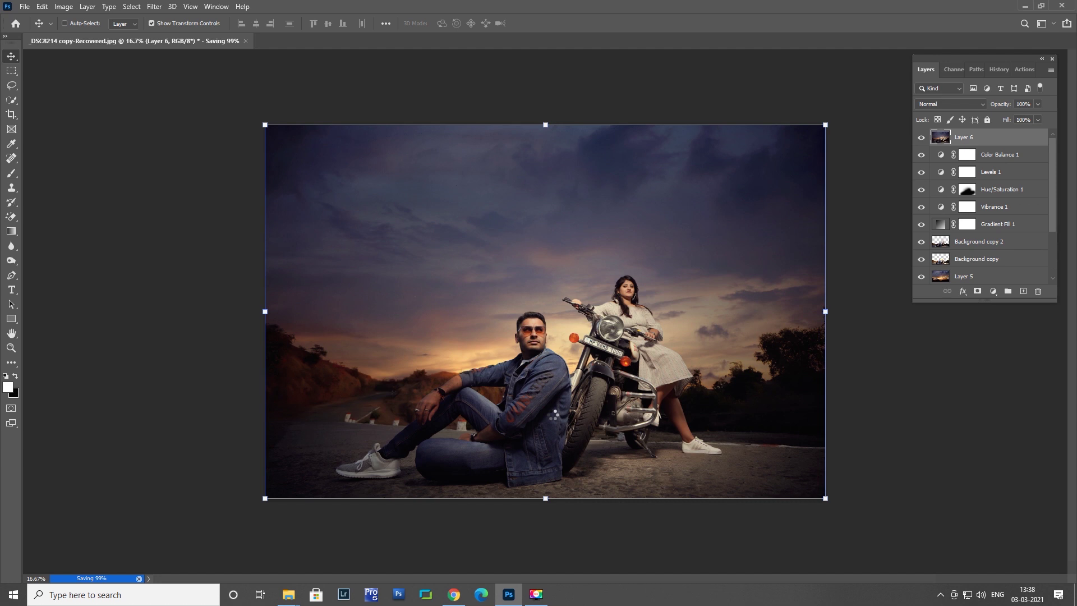
- In Camera Raw Filter, cool temperature and apply Medium vignette and 22_Cinematic Film Look - AI presets
key("ctrl+shift+a")
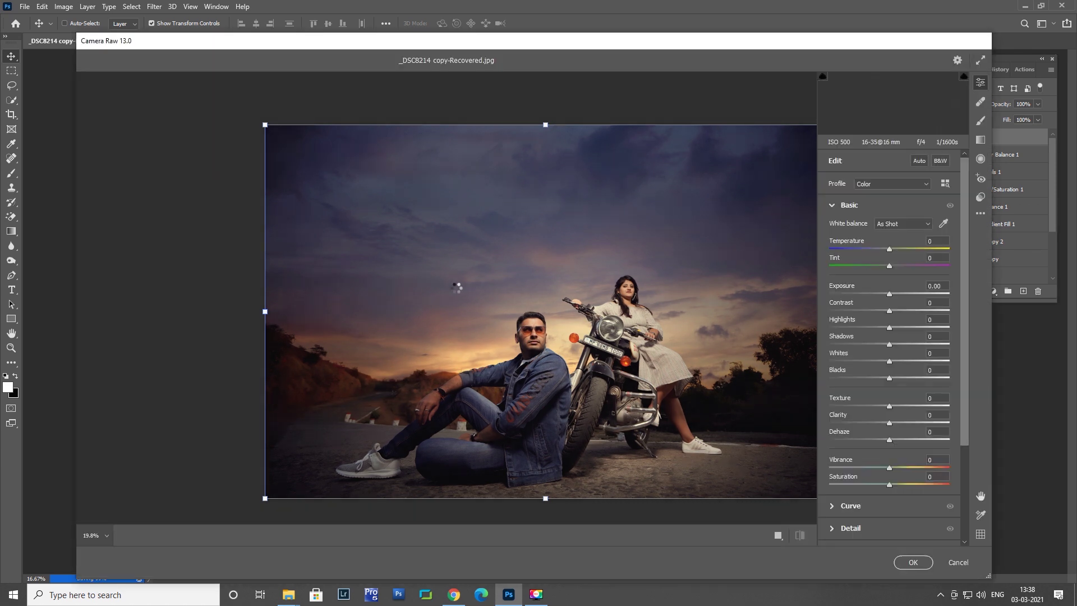
mouse_move(889, 250)
left_mouse_down()
mouse_move(881, 254)
mouse_move(895, 266)
left_mouse_up()
left_click_drag(889, 327, 898, 329)
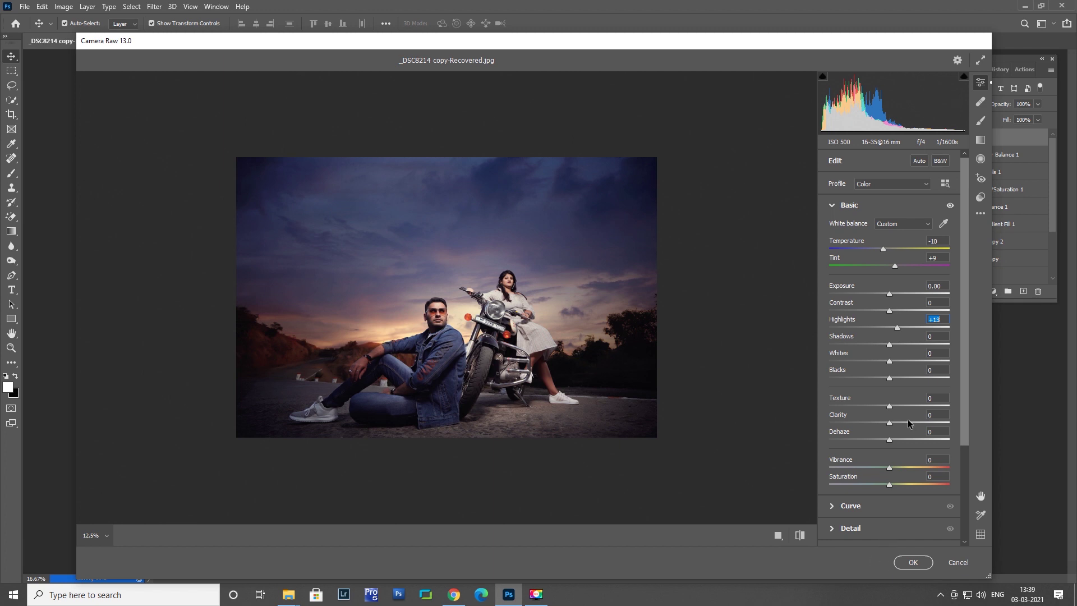
key("shift+p")
left_click(838, 333)
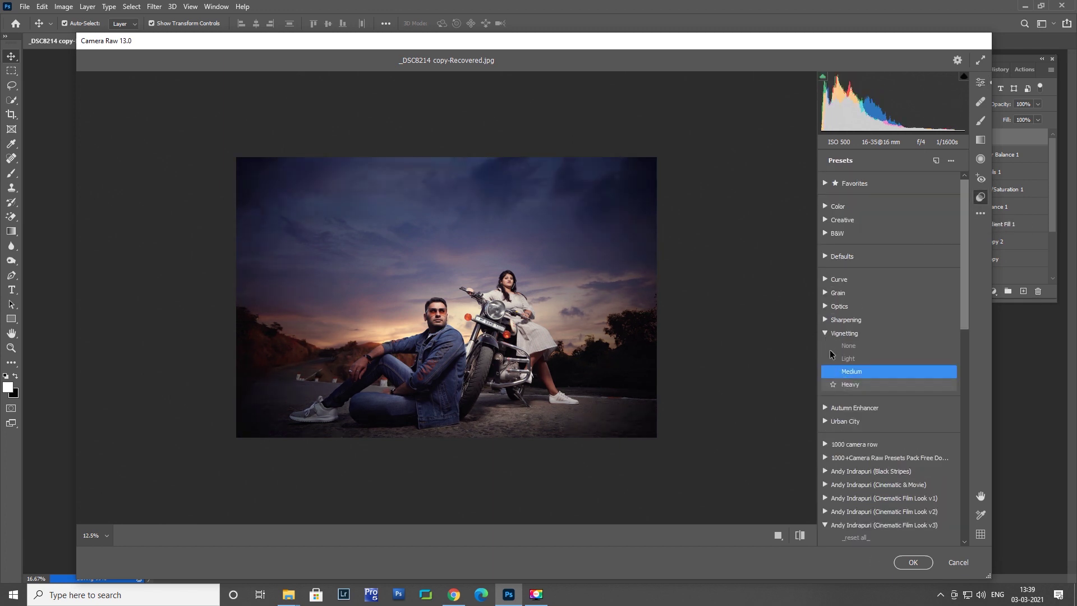
scroll(959, 352, "down", 10)
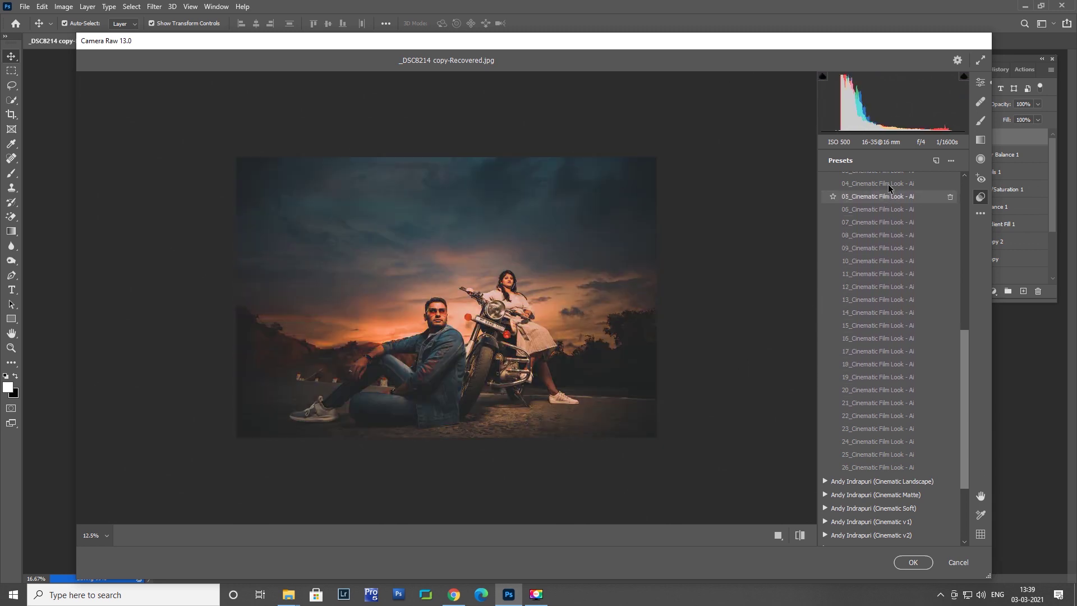
scroll(964, 333, "up", 2)
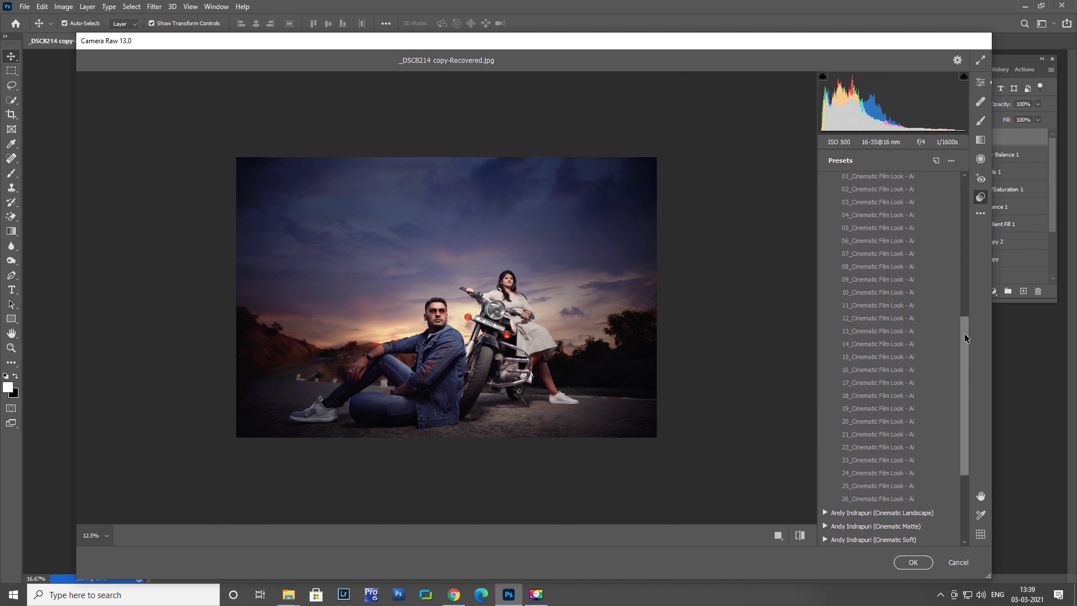
scroll(964, 333, "up", 1)
left_click(864, 465)
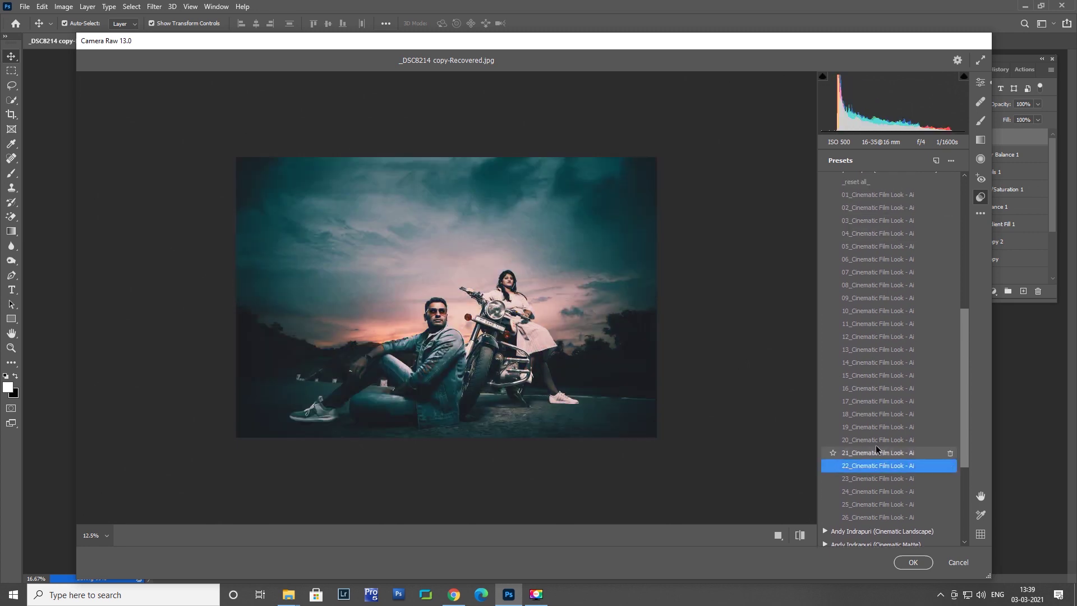
- Fine-tune temperature to about −16 with tint, highlights and vibrance, and apply the grade
key("e")
left_click_drag(856, 267, 878, 249)
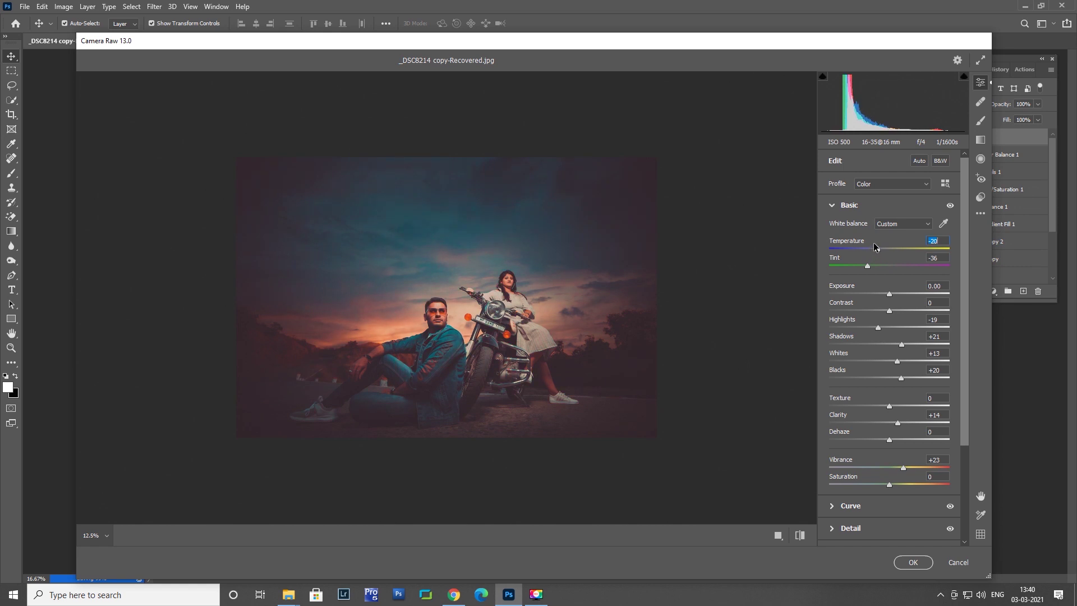
mouse_move(903, 467)
left_mouse_down()
mouse_move(888, 468)
mouse_move(886, 485)
mouse_move(892, 467)
left_mouse_up()
left_click_drag(877, 328, 886, 327)
left_click_drag(877, 249, 879, 250)
left_click(913, 562)
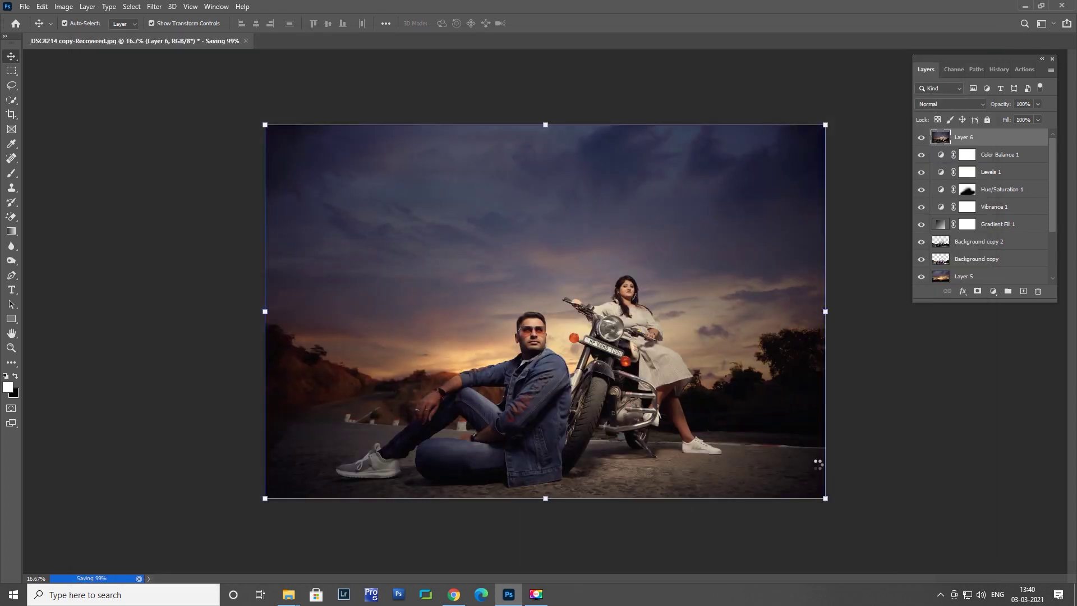
- Add a Color Lookup layer and step through LUTs starting from Columbia
key("ctrl+minus")
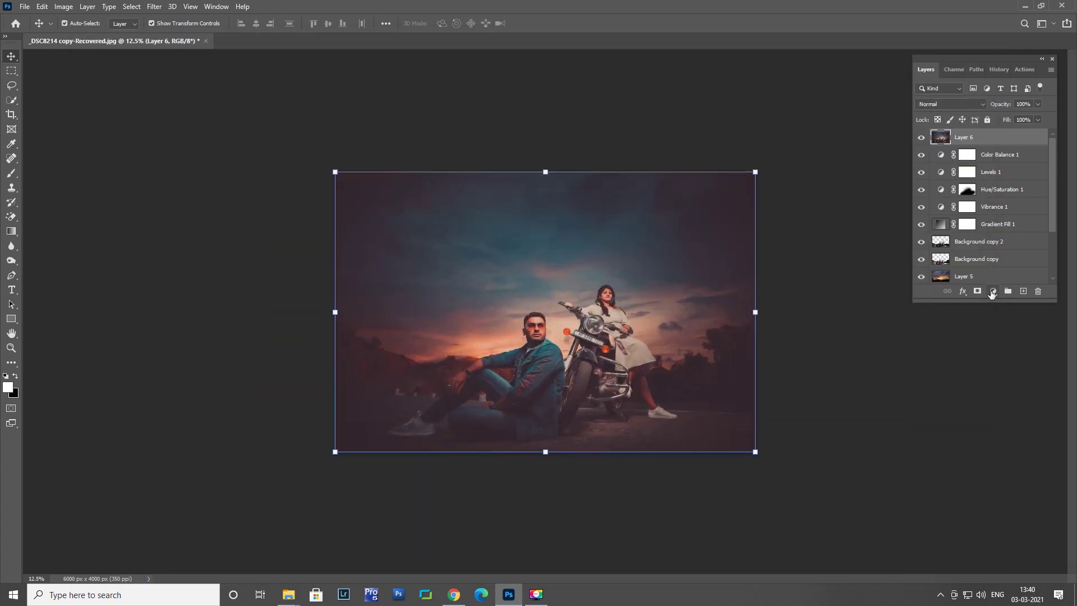
left_click(992, 291)
left_click(1002, 441)
left_click(922, 365)
left_click(948, 419)
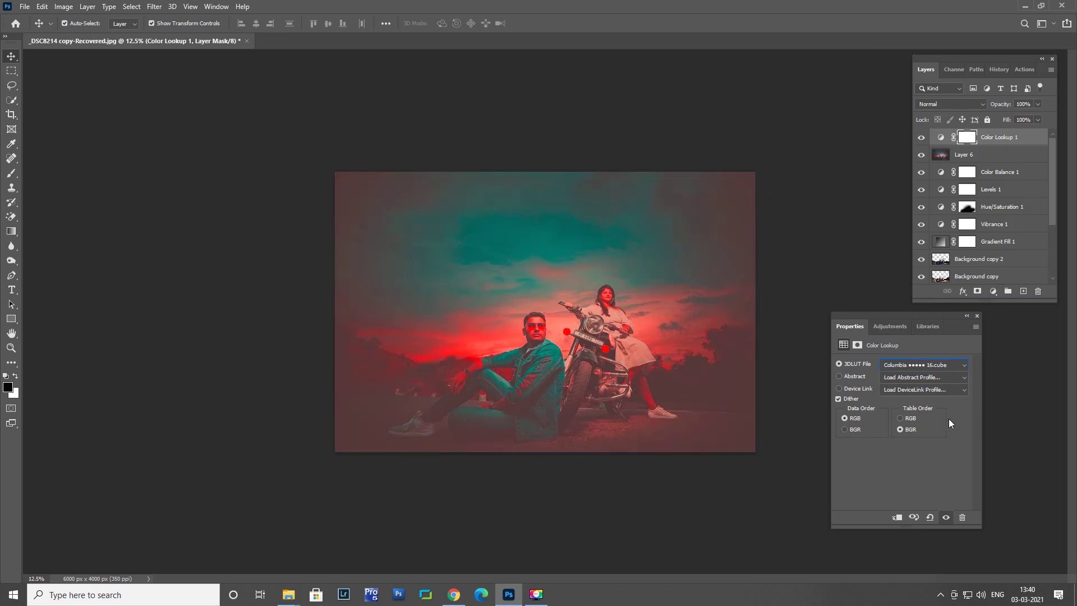
key("Down")
key("Down")
key("Down")
key("Down")
key("Down")
key("Down")
key("Down")
key("Down")
key("Down")
key("Down")
key("Down")
key("Down")
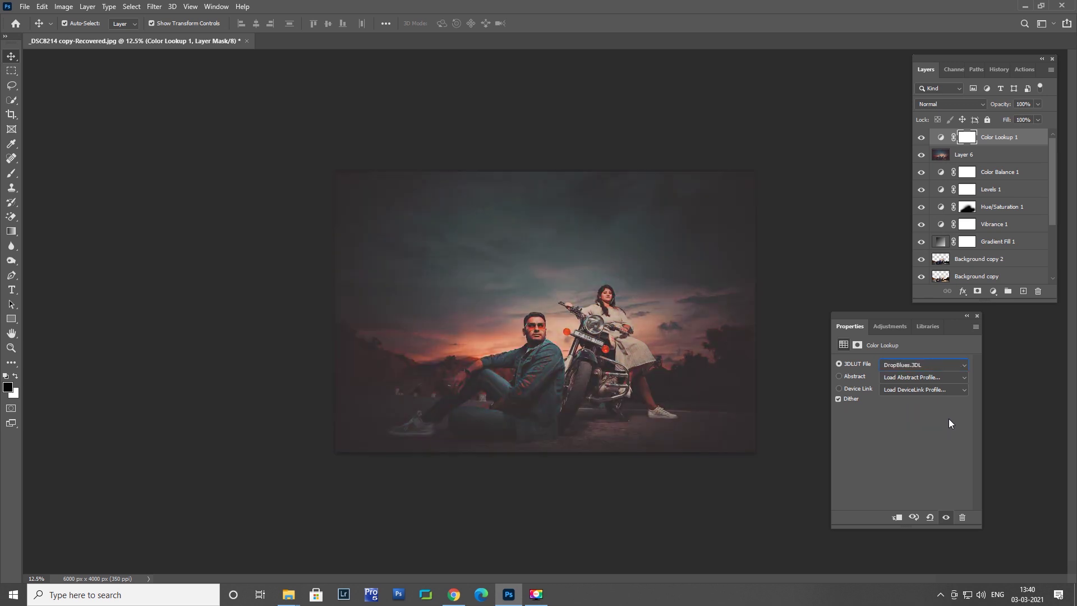
key("Down")
key("Down")
key("Down")
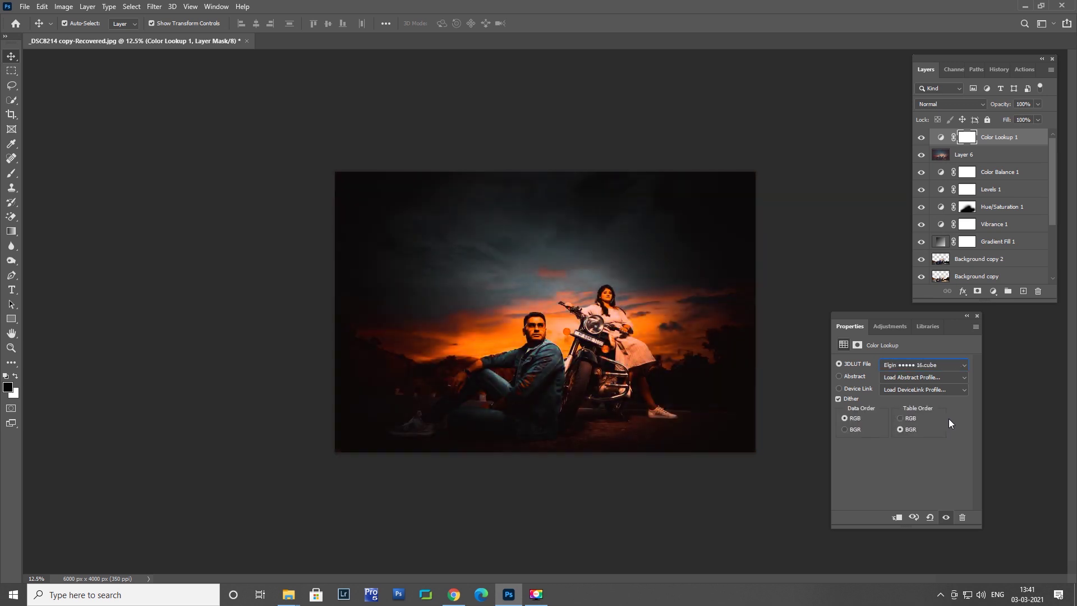
key("Down")
key("Down")
key("Down")
key("Down")
key("Down")
key("Down")
key("Down")
key("Return")
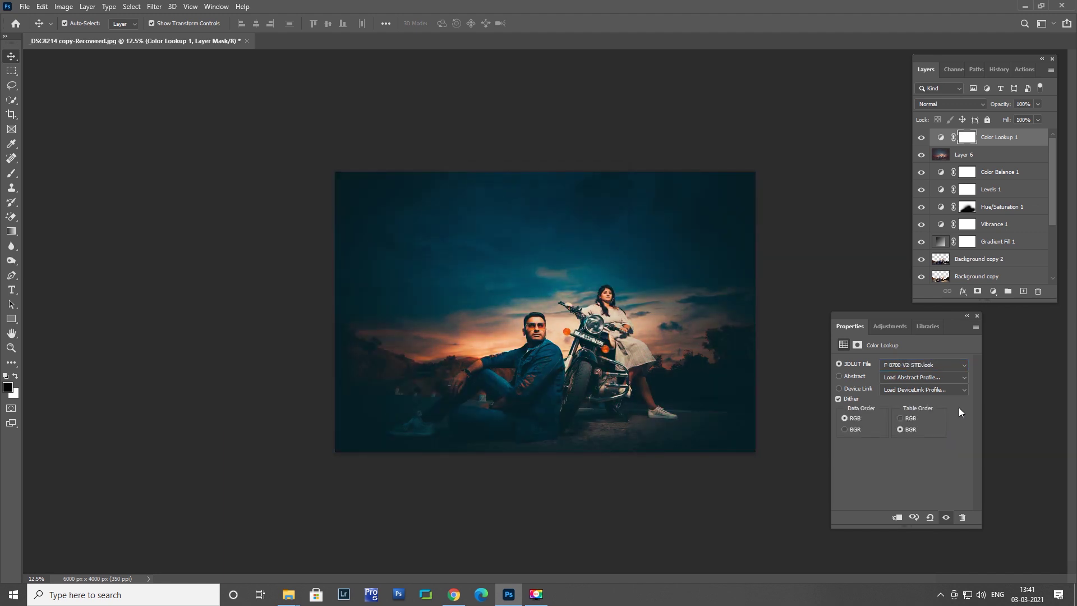
- Browse further down the LUT list and settle on the Panasonic Cine-D LUT
left_click(948, 364)
scroll(966, 362, "down", 15)
left_click(966, 362)
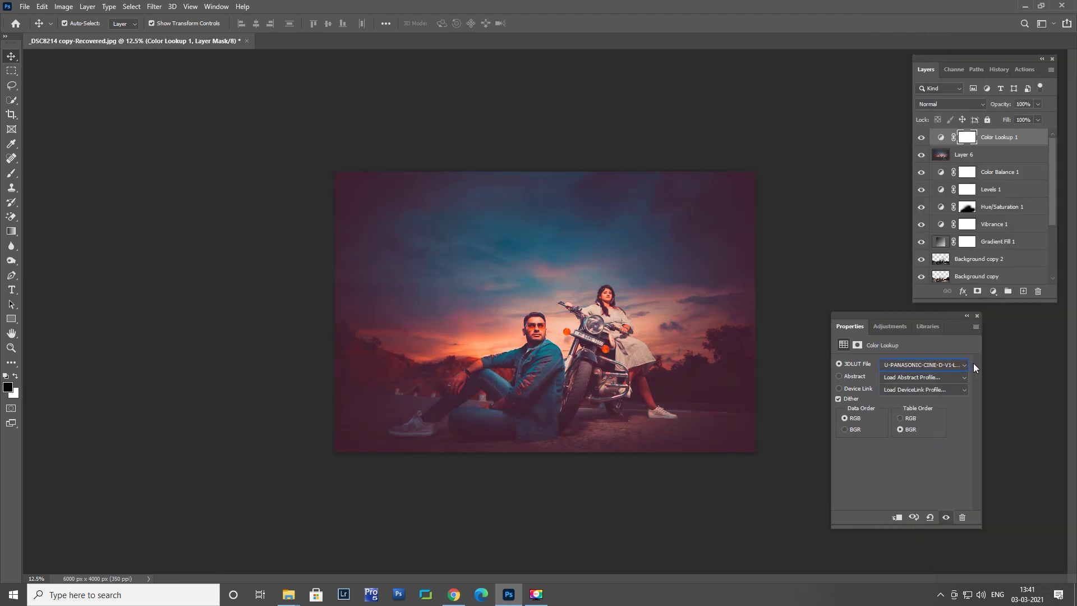
key("Up")
key("Down")
key("Down")
key("Down")
key("Down")
key("Down")
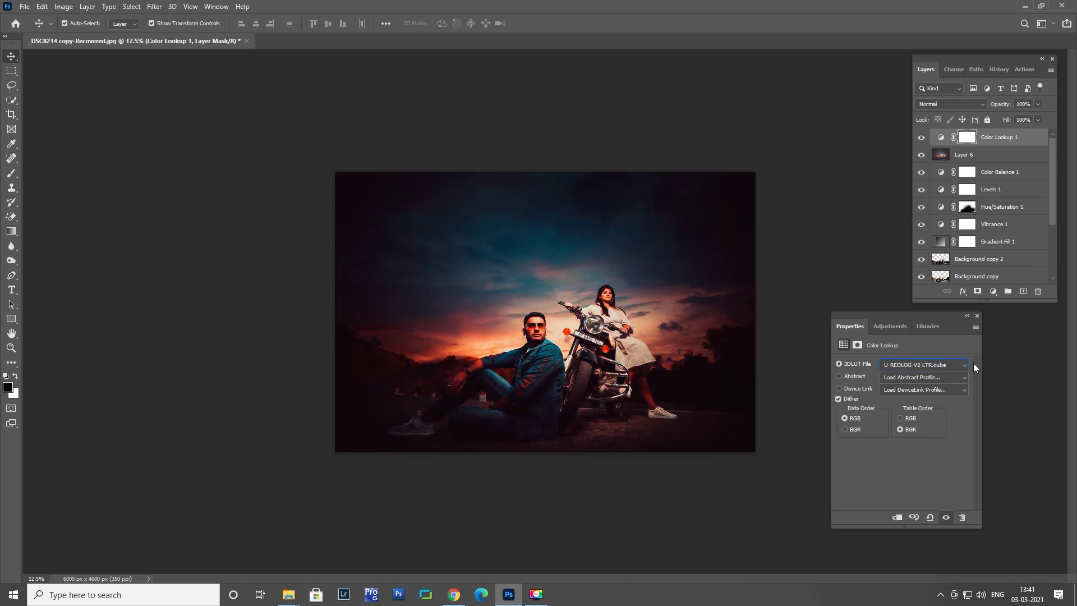
key("Down")
key("Down")
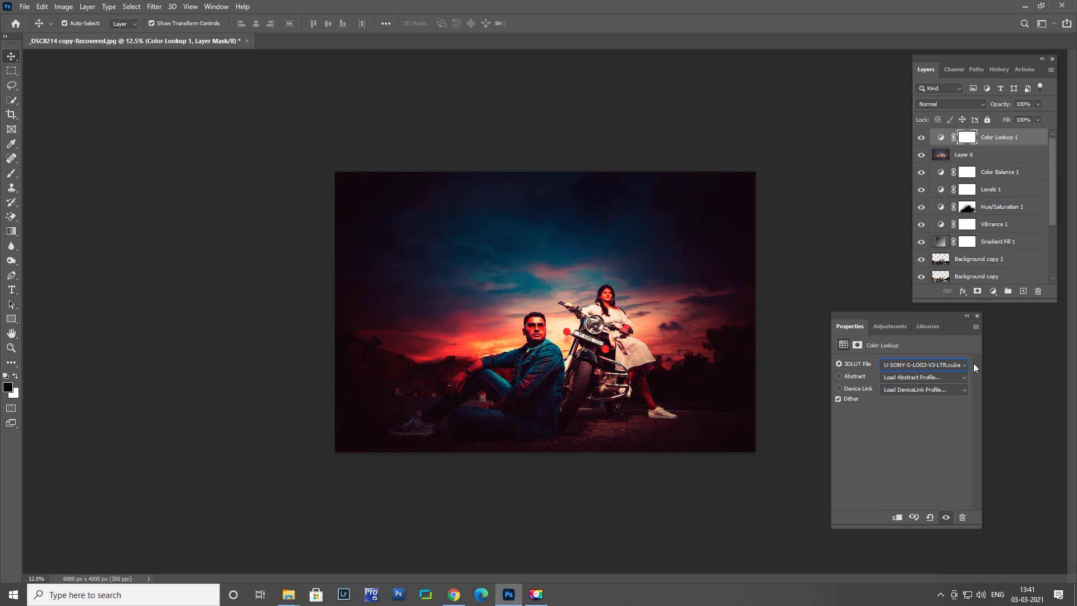
key("Down")
key("Down")
key("Down")
key("Down")
key("Down")
key("Down")
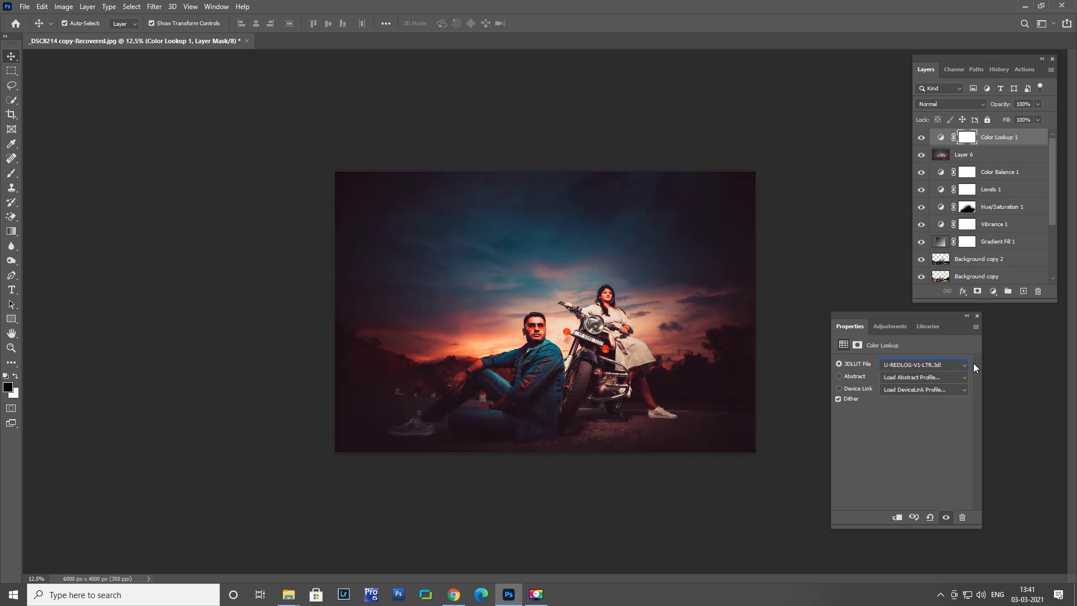
key("Down")
key("Down")
key("Down")
key("Down")
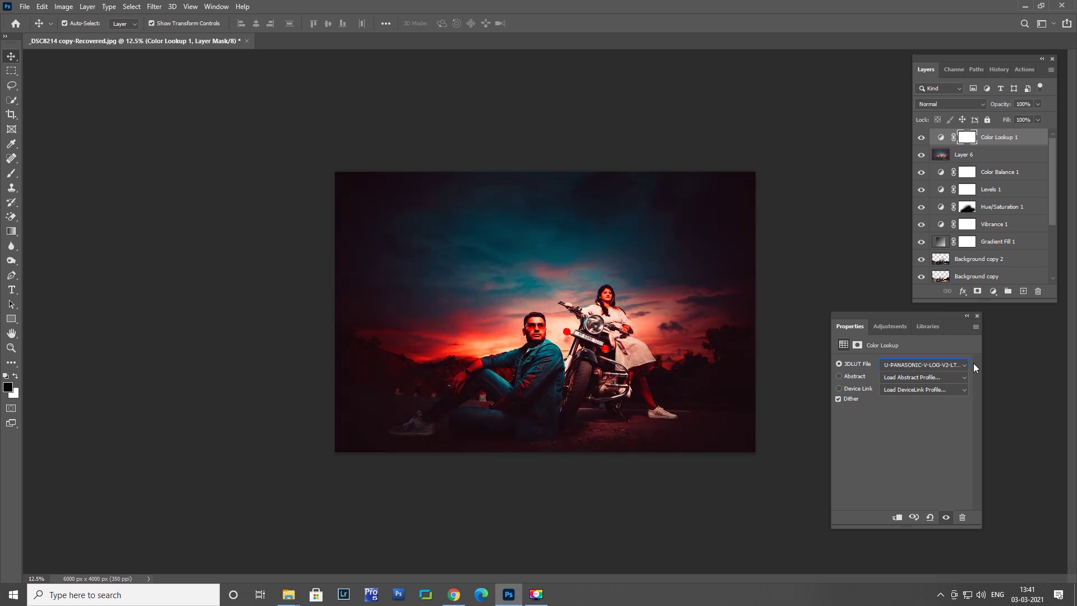
key("Down")
key("Down")
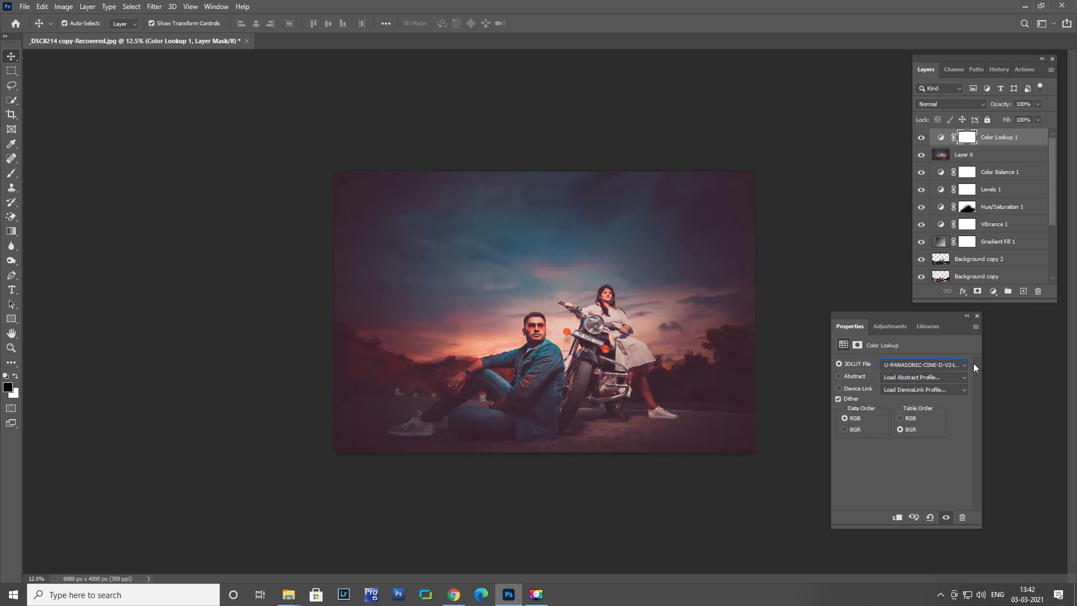
- Set the Color Lookup layer's opacity to 40%
left_click(977, 315)
type("40")
key("Return")
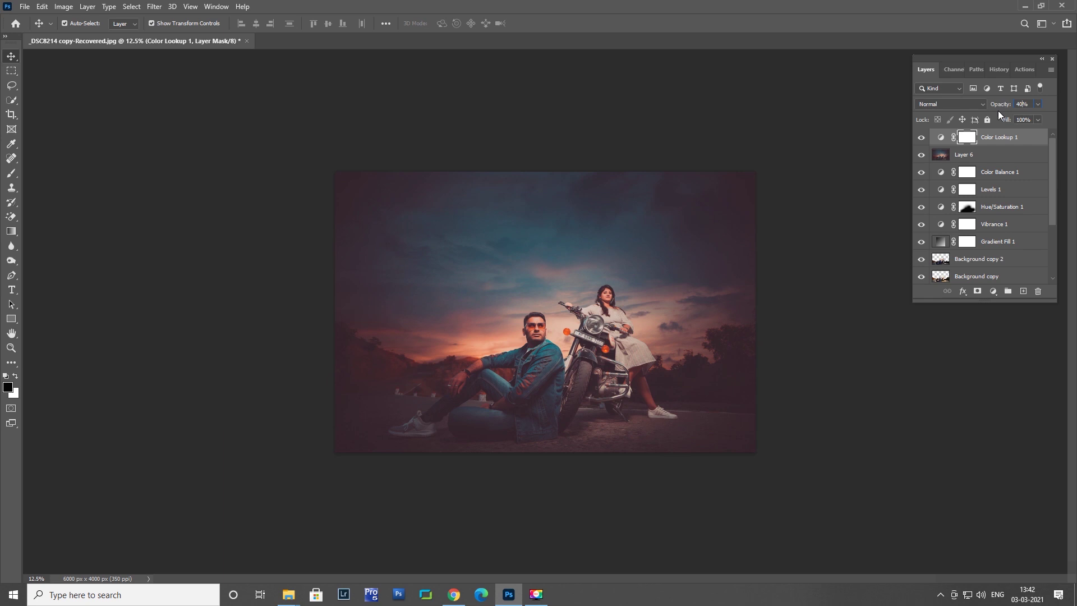
- Add Color Balance 2, warming midtones toward yellow with a slight cyan shift
left_click(991, 290)
left_click(976, 406)
mouse_move(887, 425)
left_mouse_down()
mouse_move(881, 406)
mouse_move(891, 408)
left_mouse_up()
left_click_drag(887, 388, 882, 389)
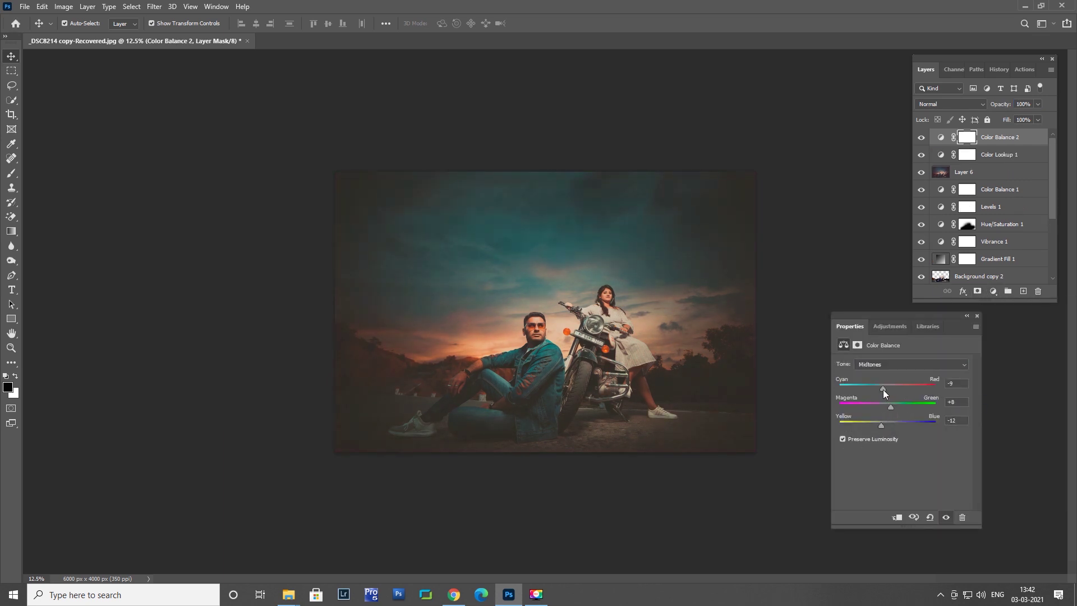
left_click(977, 315)
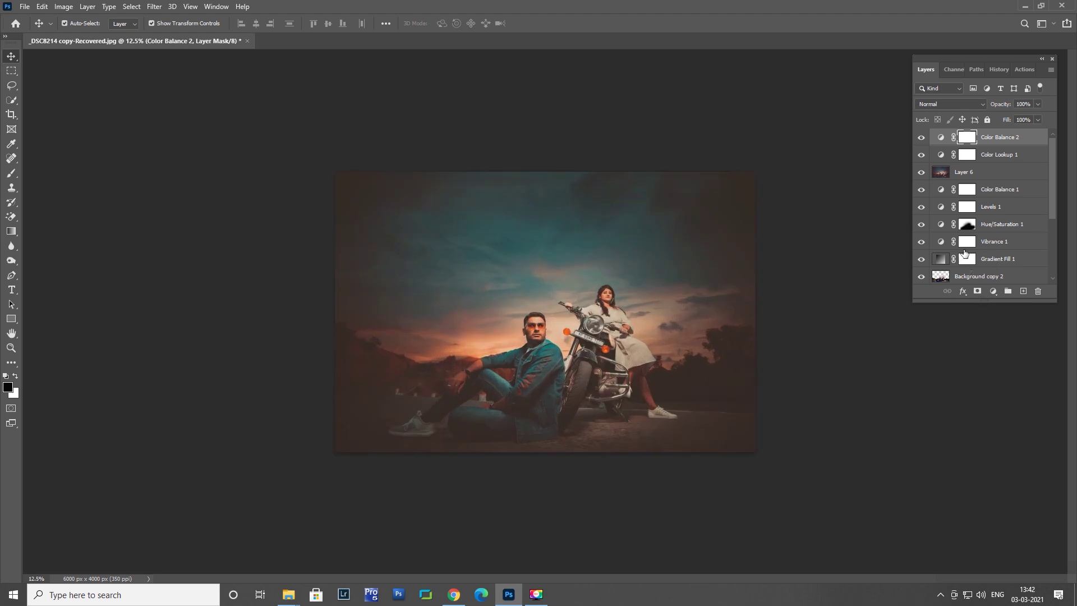
key("ctrl+minus")
- Add Hue/Saturation 2 at Lightness -12, painting its mask to keep the man bright
left_click(993, 291)
left_click(923, 390)
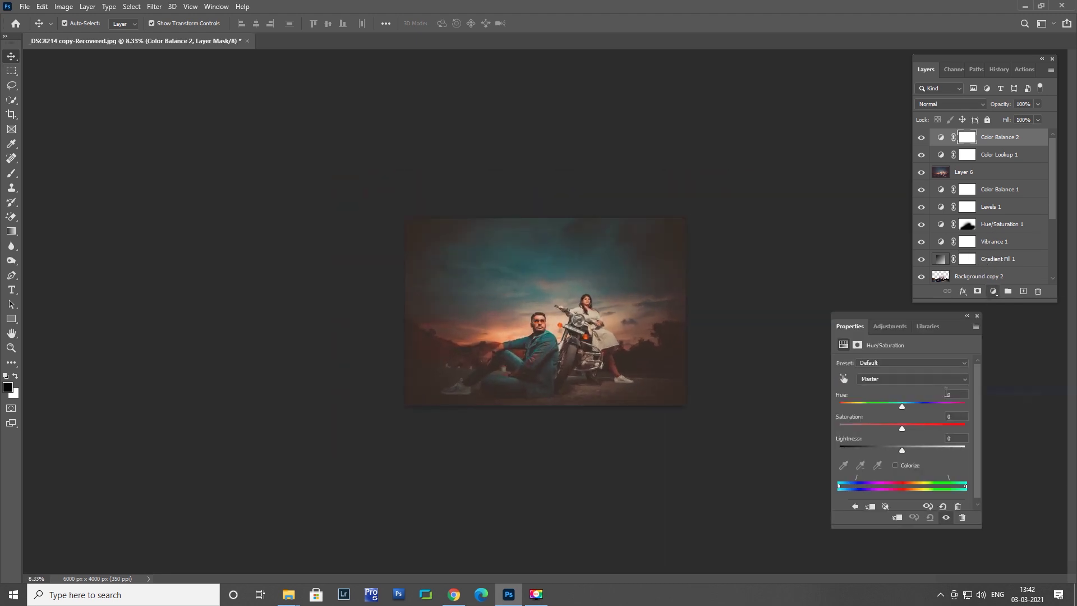
left_click_drag(901, 447, 894, 448)
left_click(977, 316)
key("b")
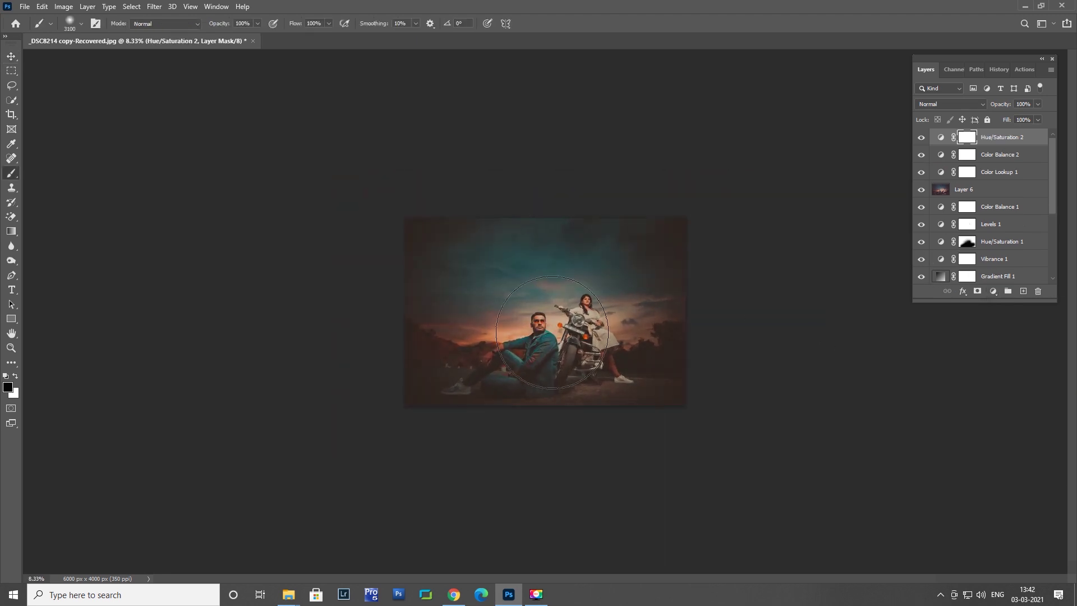
left_click(522, 357)
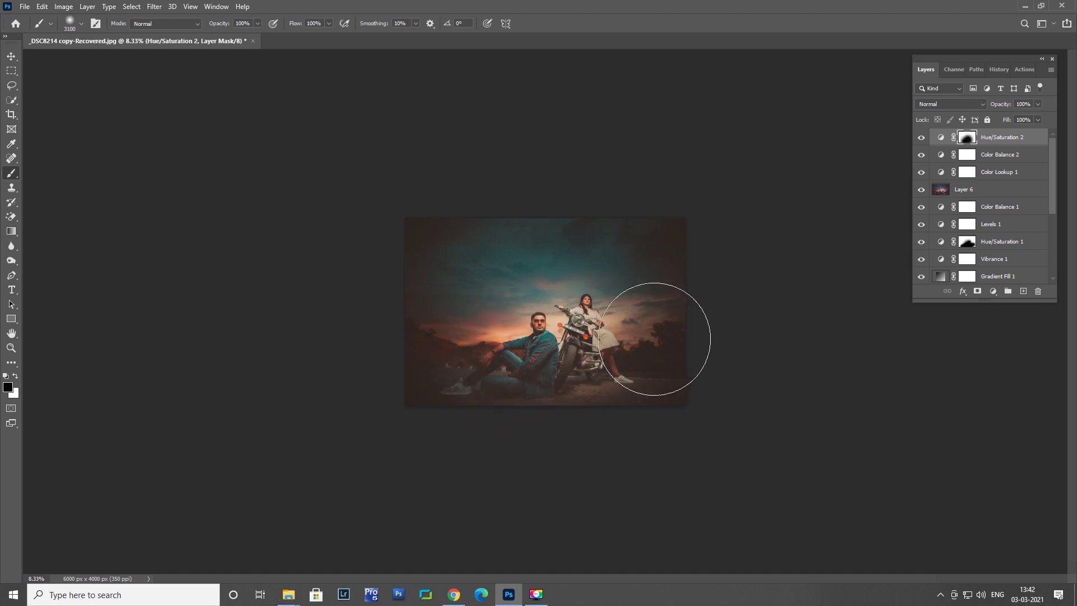
key("v")
- Add a Vibrance 2 adjustment layer with vibrance reduced to -14
left_click(992, 291)
left_click(987, 387)
left_click_drag(901, 375, 893, 376)
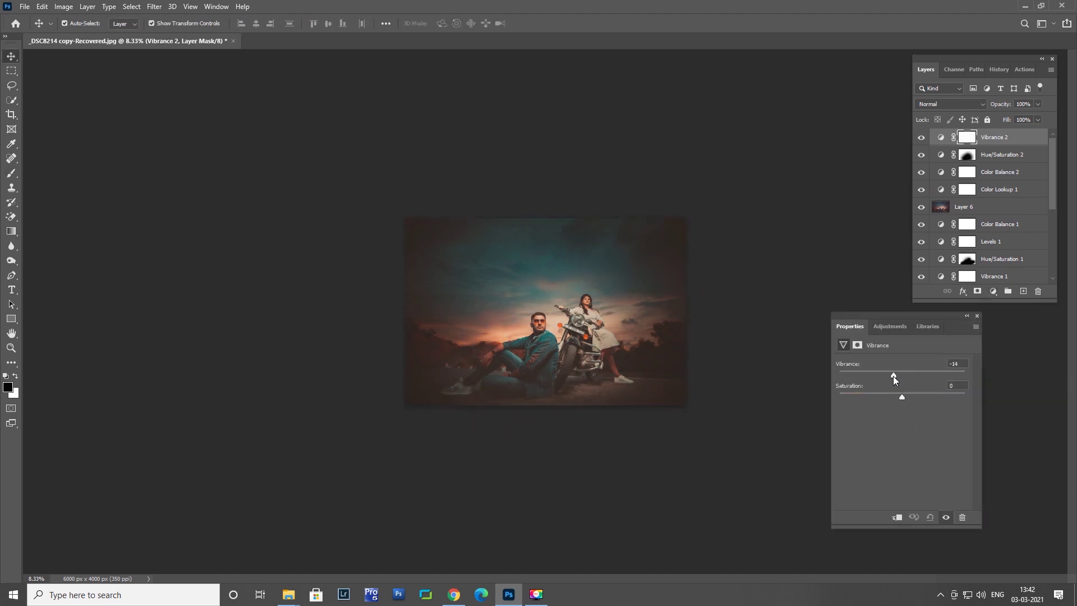
key("ctrl+plus")
left_click(976, 316)
- Add Color Balance 3, tinting midtones slightly toward magenta and yellow
left_click(993, 291)
left_click(986, 385)
left_click_drag(887, 425, 886, 406)
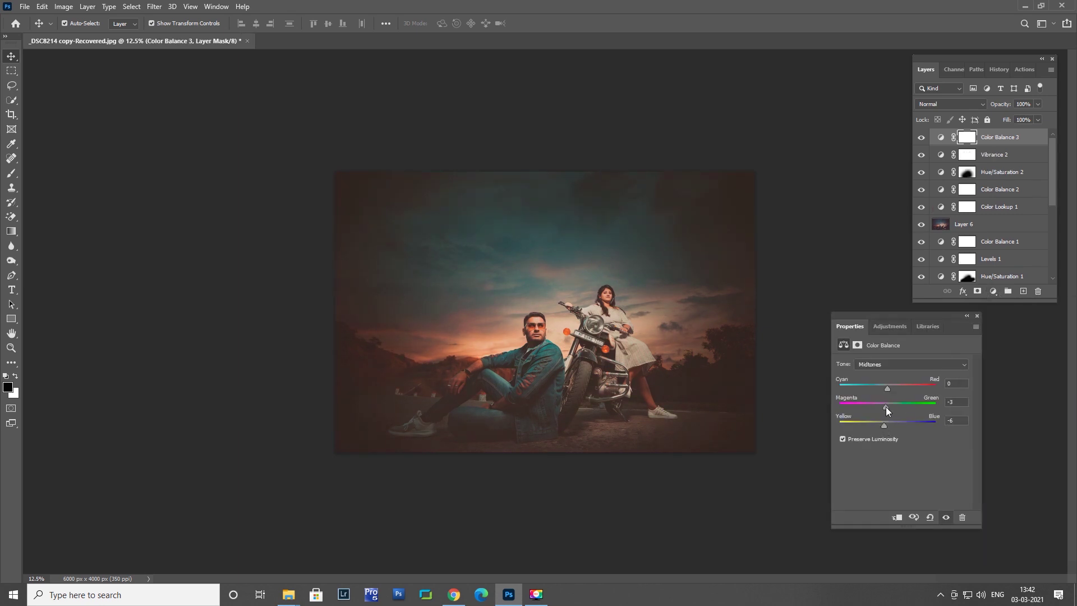
left_click(976, 315)
key("ctrl+minus")
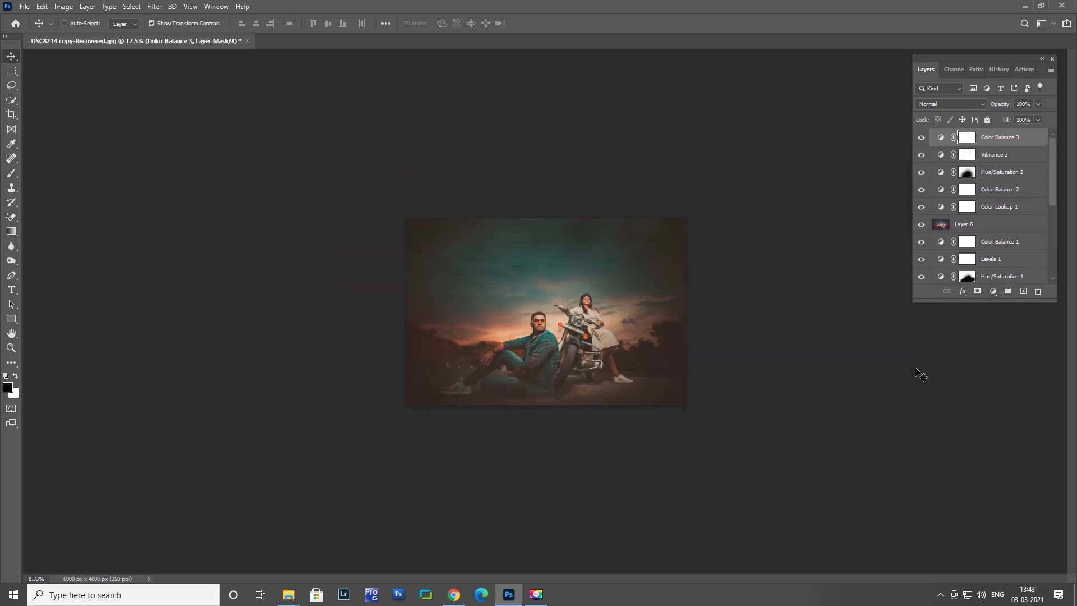
key("ctrl+plus")
key("ctrl+plus")
key("alt+Tab")
key("Tab")
key("Tab")
key("Tab")
- Place the lens flare image into the motorcycle photo in Screen blend mode
mouse_move(982, 84)
left_mouse_down()
mouse_move(515, 600)
mouse_move(533, 40)
left_mouse_up()
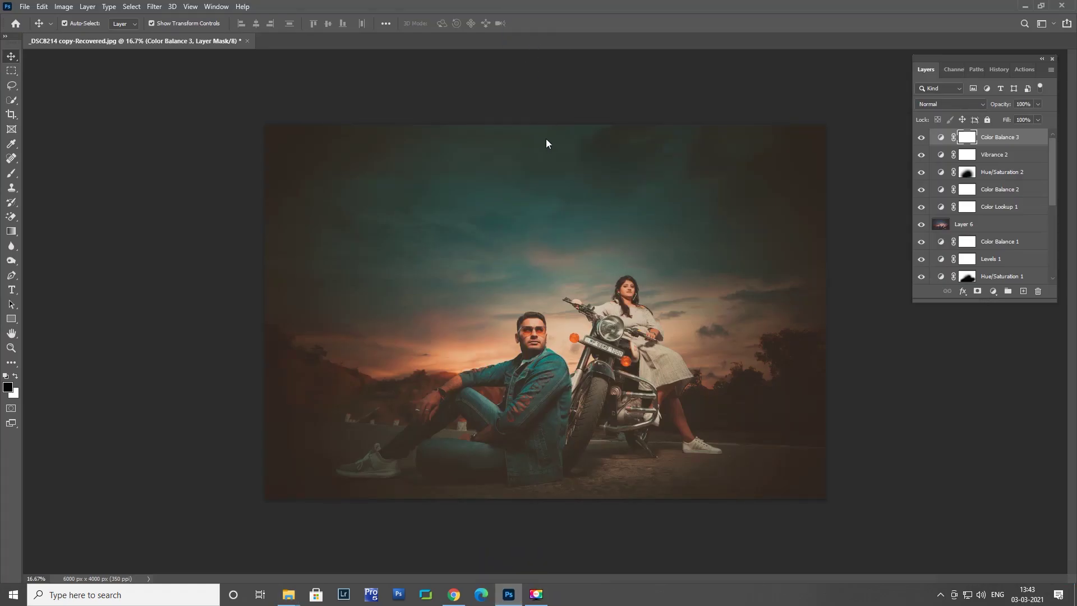
left_click_drag(177, 51, 680, 293)
left_click(949, 104)
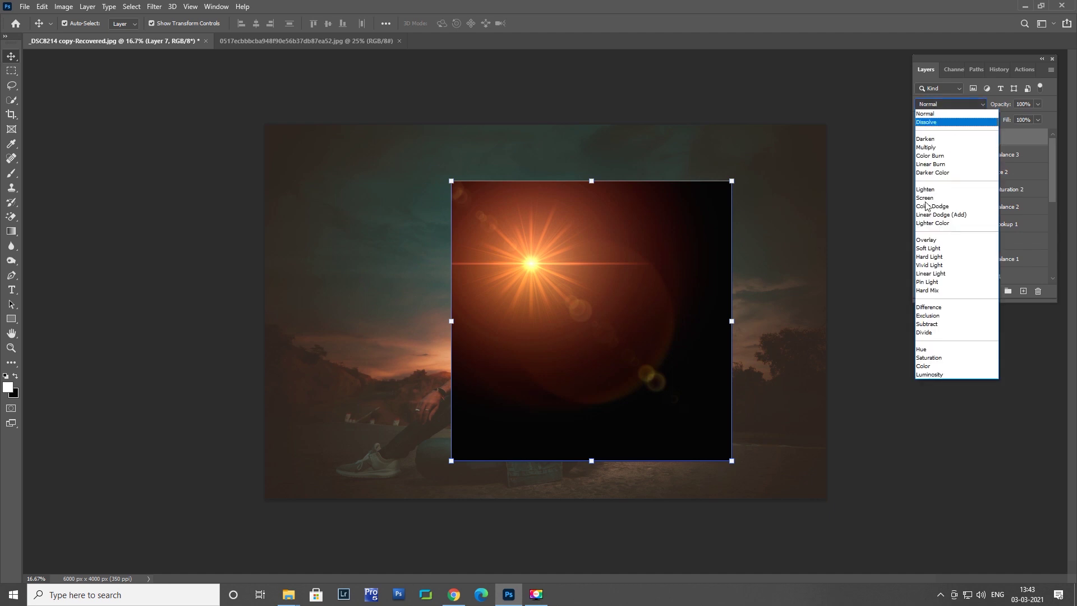
left_click(929, 199)
left_click_drag(531, 271, 610, 333)
- Shrink the flare over the headlight, then delete that layer and close the flare image
key("ctrl+t")
mouse_move(810, 243)
left_mouse_down()
mouse_move(578, 468)
mouse_move(639, 319)
left_mouse_up()
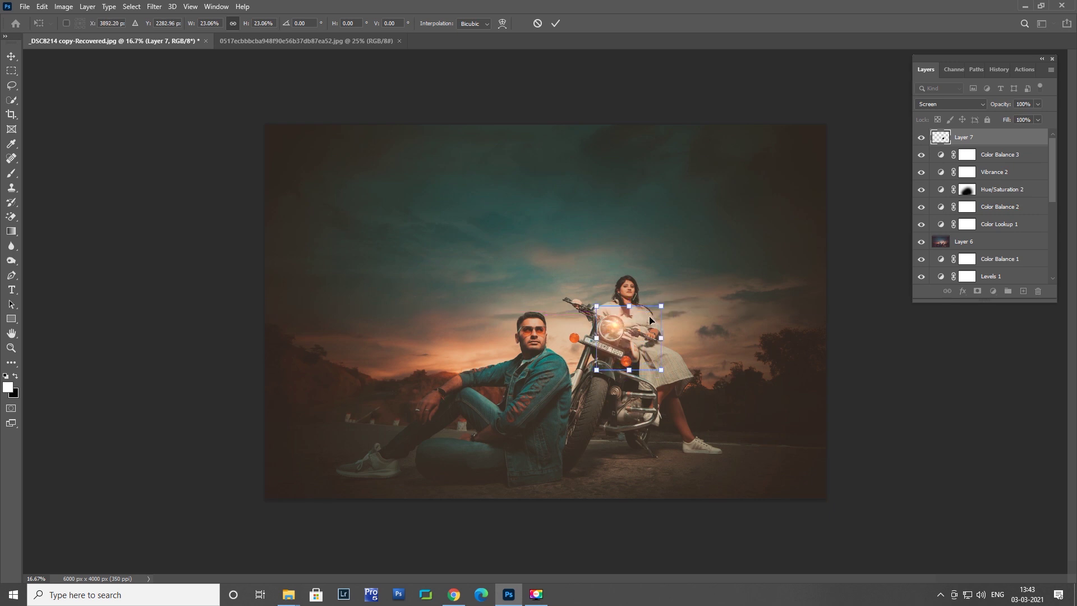
key("Return")
key("Delete")
left_click(440, 41)
key("alt+Tab")
- Place the lens flare as Screen-blended Layer 7, stretched into a glow beside the headlight
left_click_drag(980, 112, 511, 44)
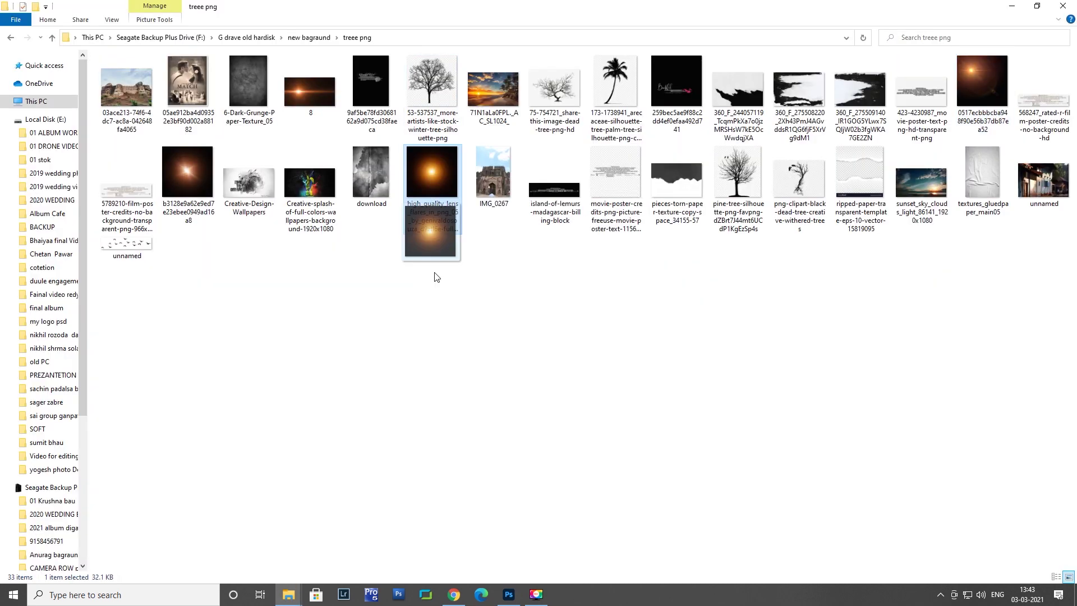
left_click_drag(449, 225, 611, 328)
left_click(950, 104)
left_click(929, 202)
left_click_drag(659, 375, 741, 491)
left_click_drag(664, 356, 568, 349)
key("Return")
key("ctrl+minus")
key("ctrl+minus")
key("ctrl+minus")
key("ctrl+plus")
key("ctrl+plus")
key("ctrl+plus")
- Bring the lens flare in again, erase its edges, and move it behind the couple
key("ctrl+minus")
key("ctrl+plus")
key("ctrl+plus")
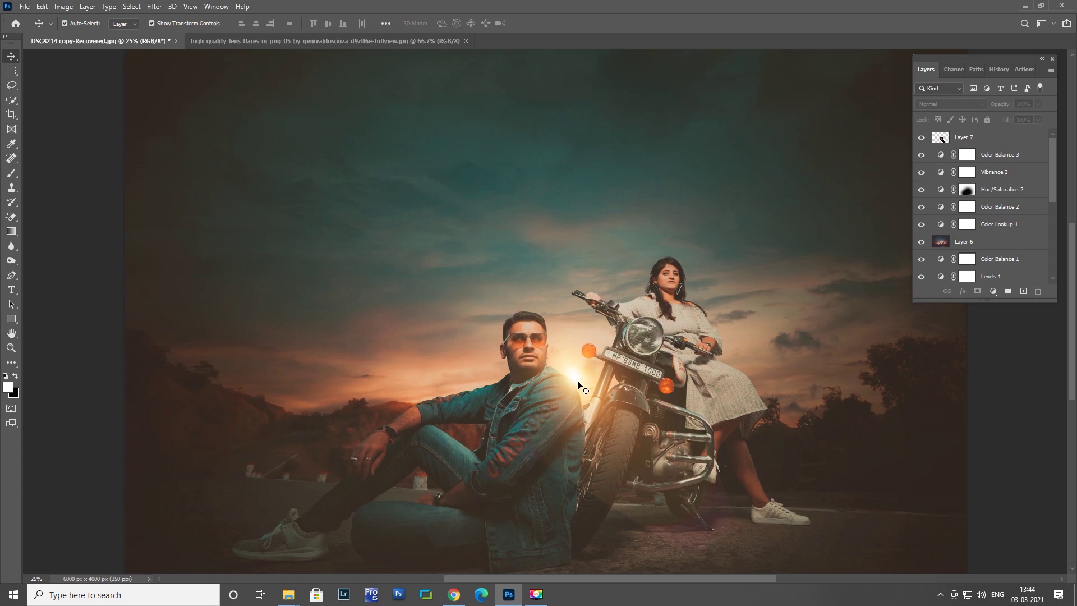
key("alt+Tab")
mouse_move(432, 180)
left_mouse_down()
mouse_move(207, 42)
mouse_move(582, 363)
mouse_move(581, 376)
left_mouse_up()
key("shift+alt+s")
key("e")
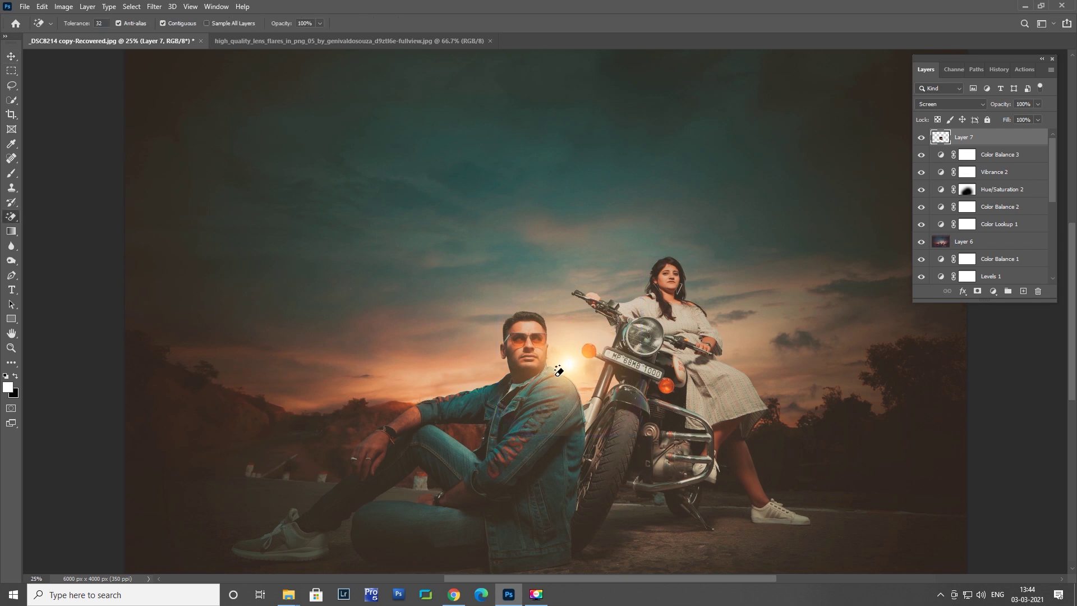
key("bracketleft")
key("bracketleft")
key("bracketleft")
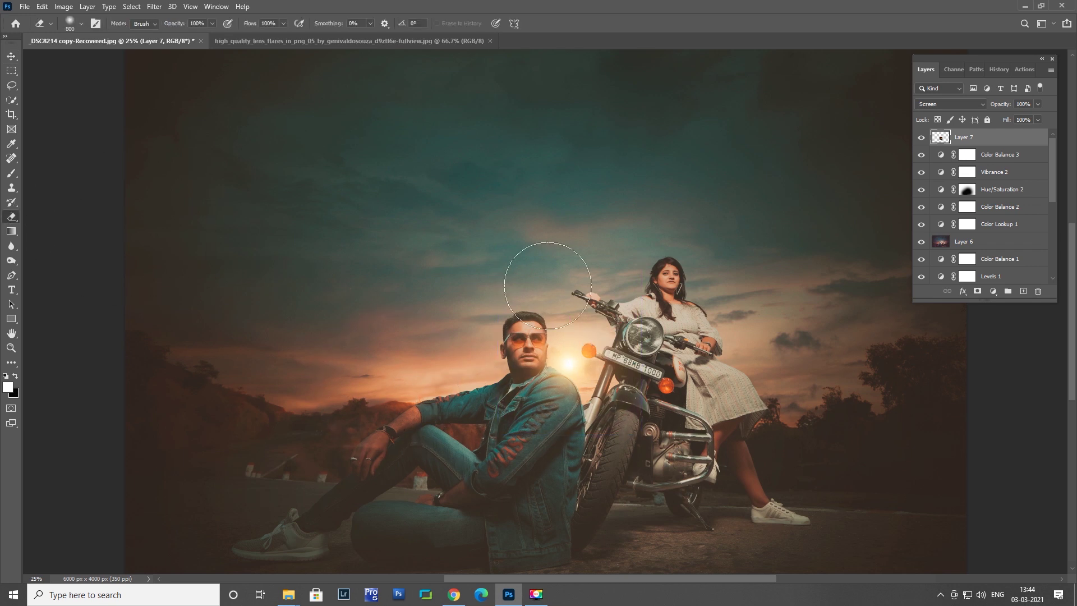
key("v")
mouse_move(557, 367)
left_mouse_down()
mouse_move(664, 389)
mouse_move(656, 370)
left_mouse_up()
- Remove the duplicate flare layer and lower Layer 7's opacity to 61%
key("ctrl+j")
key("BackSpace")
type("5")
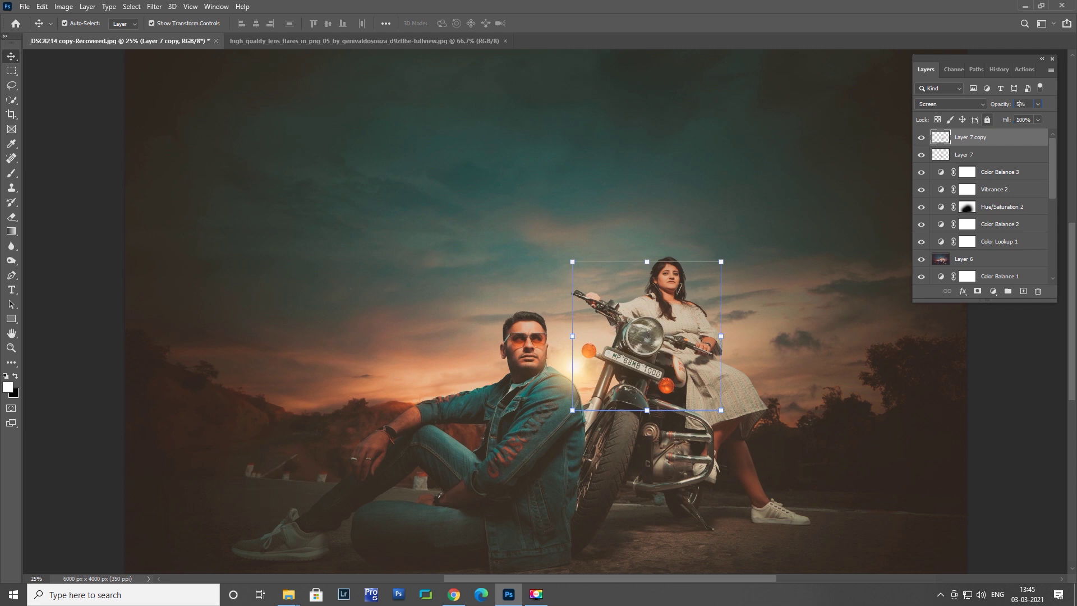
key("Delete")
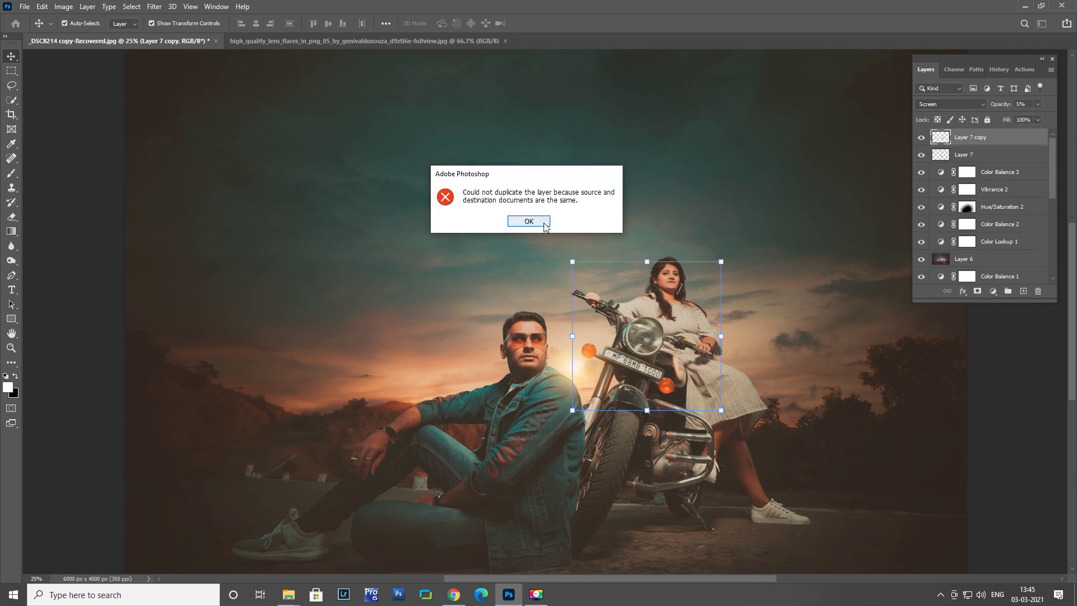
key("Return")
key("Delete")
key("ctrl+minus")
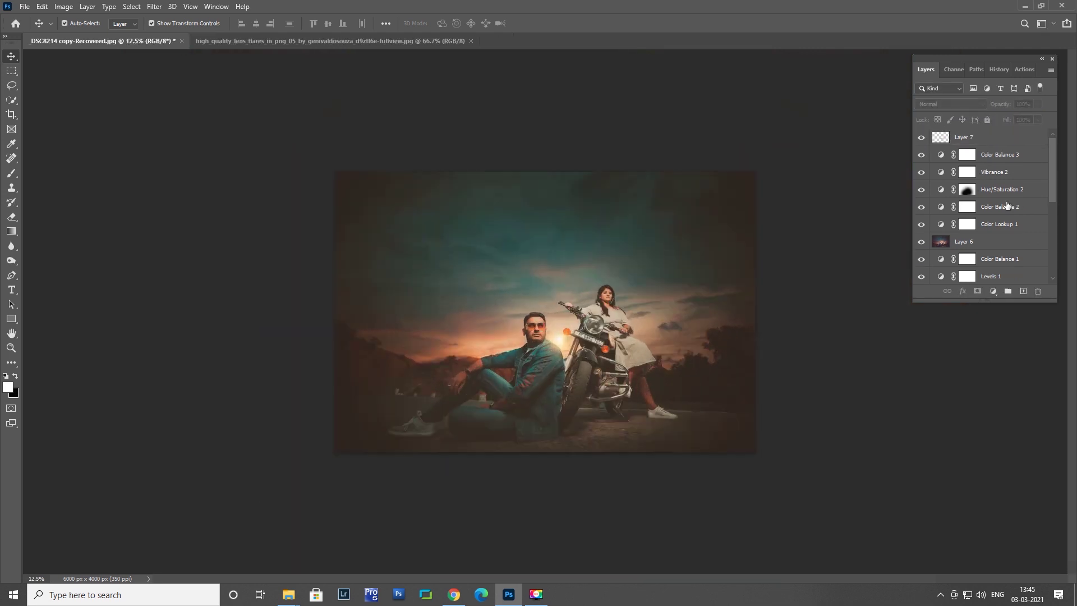
left_click_drag(997, 108, 993, 108)
left_click_drag(574, 344, 571, 344)
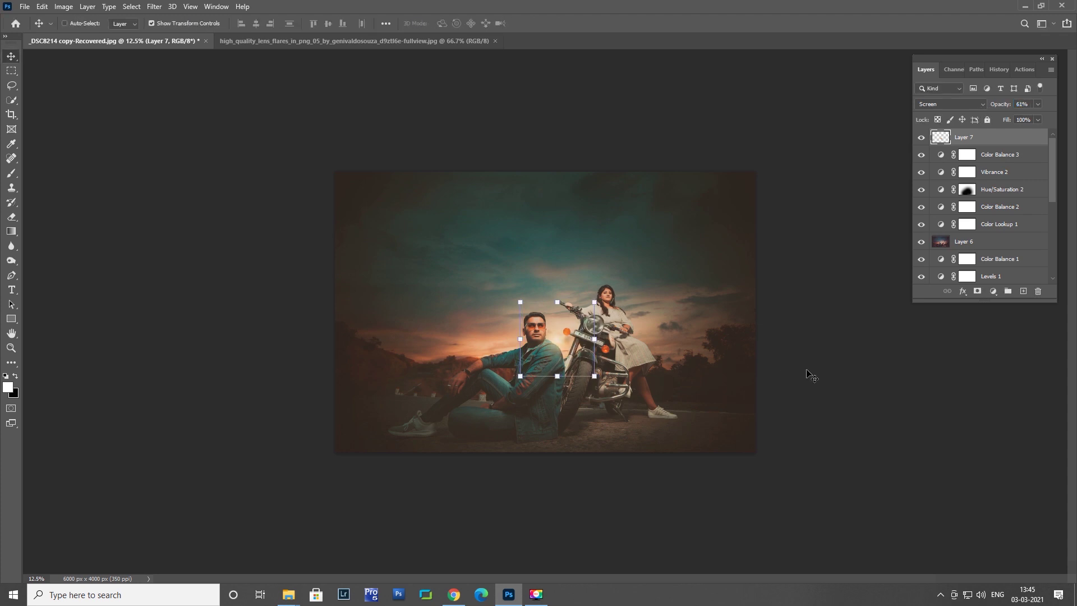
key("ctrl+plus")
key("ctrl+plus")
key("ctrl+plus")
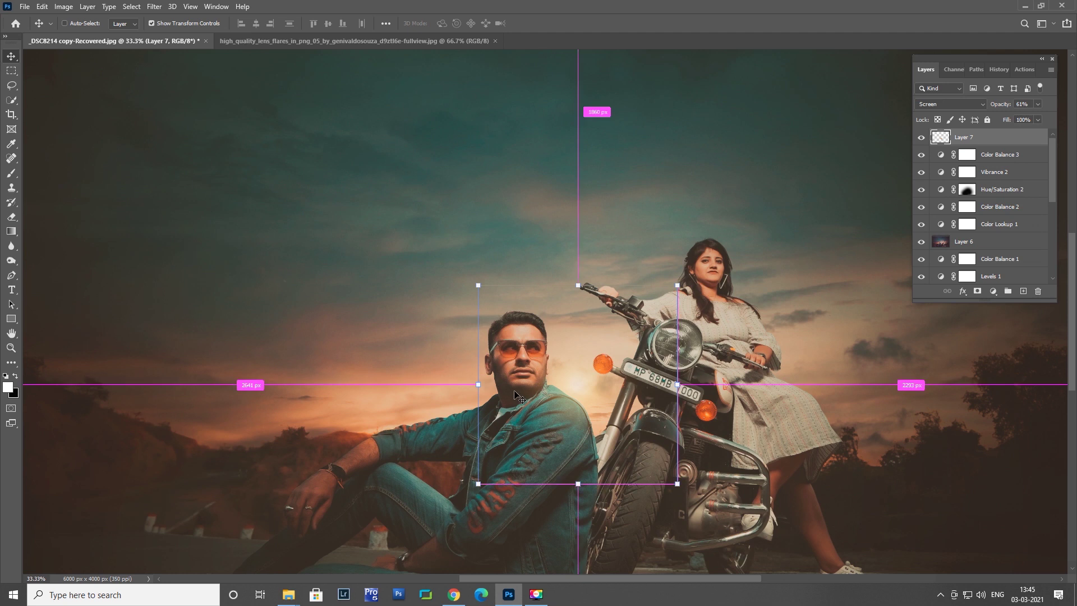
- Add Color Balance 4 with midtones at −6, +2, +17 for a cooler, bluer grade
key("ctrl+minus")
key("ctrl+minus")
key("ctrl+minus")
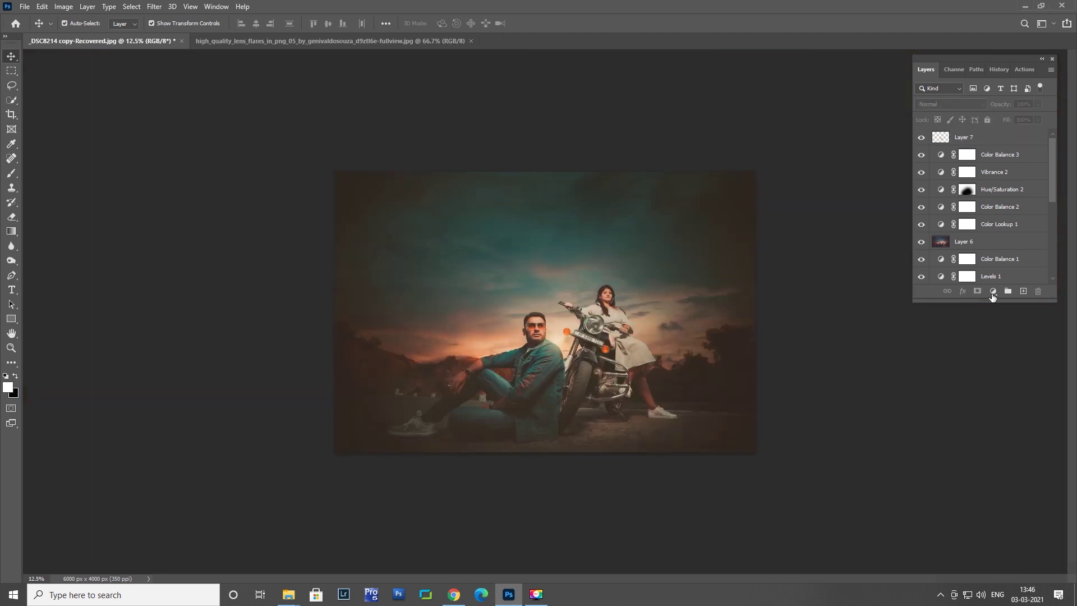
left_click(993, 291)
left_click(1009, 406)
left_click_drag(894, 426, 896, 426)
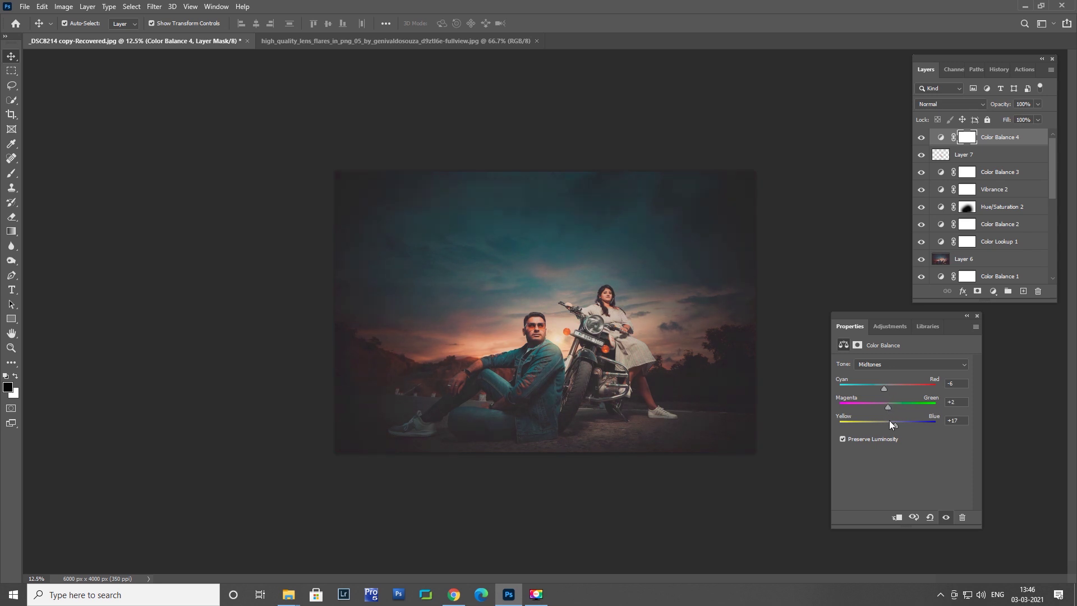